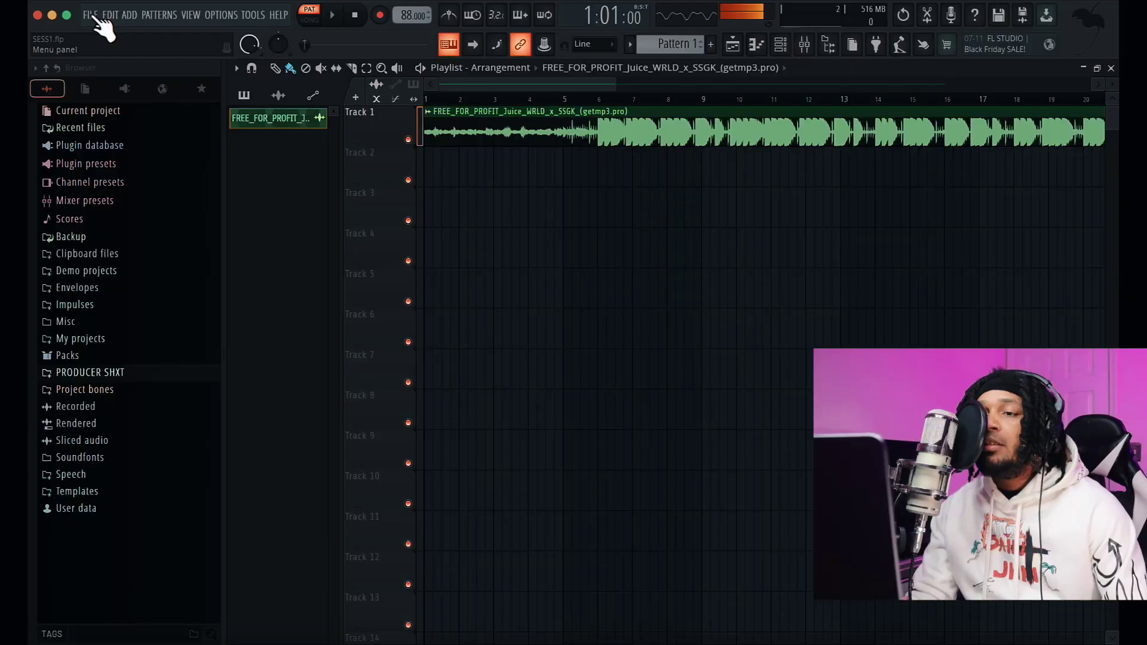
Save the project as Project_1 in a new project folder inside FL SESS
{"action": "left_click", "coordinate": [91, 14]}
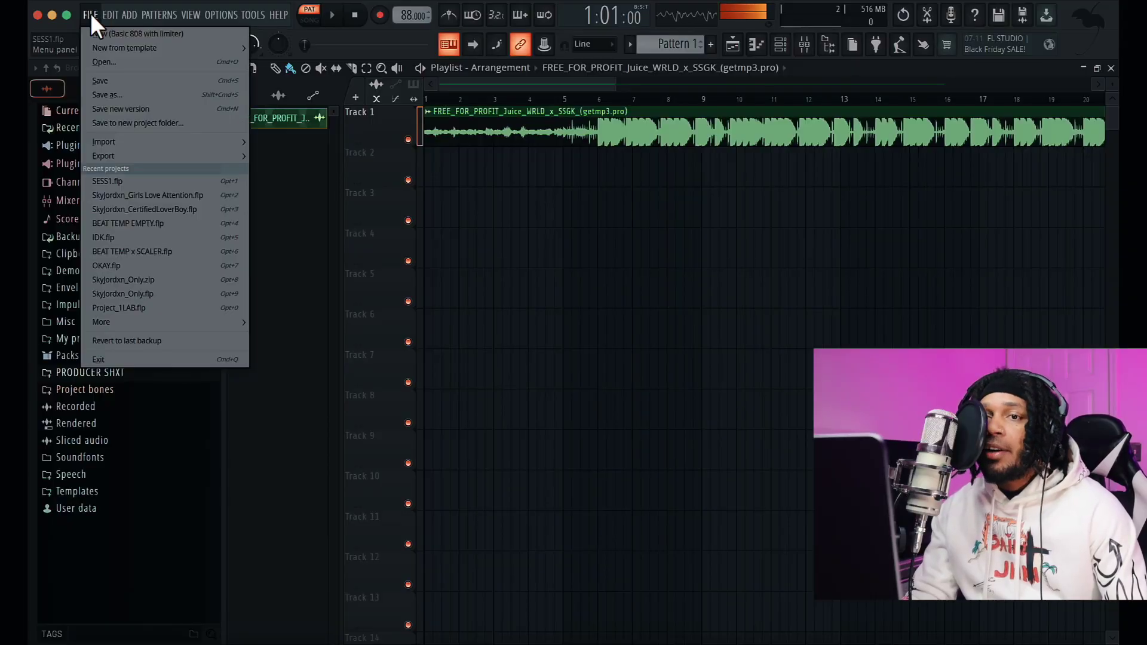
{"action": "left_click", "coordinate": [108, 94]}
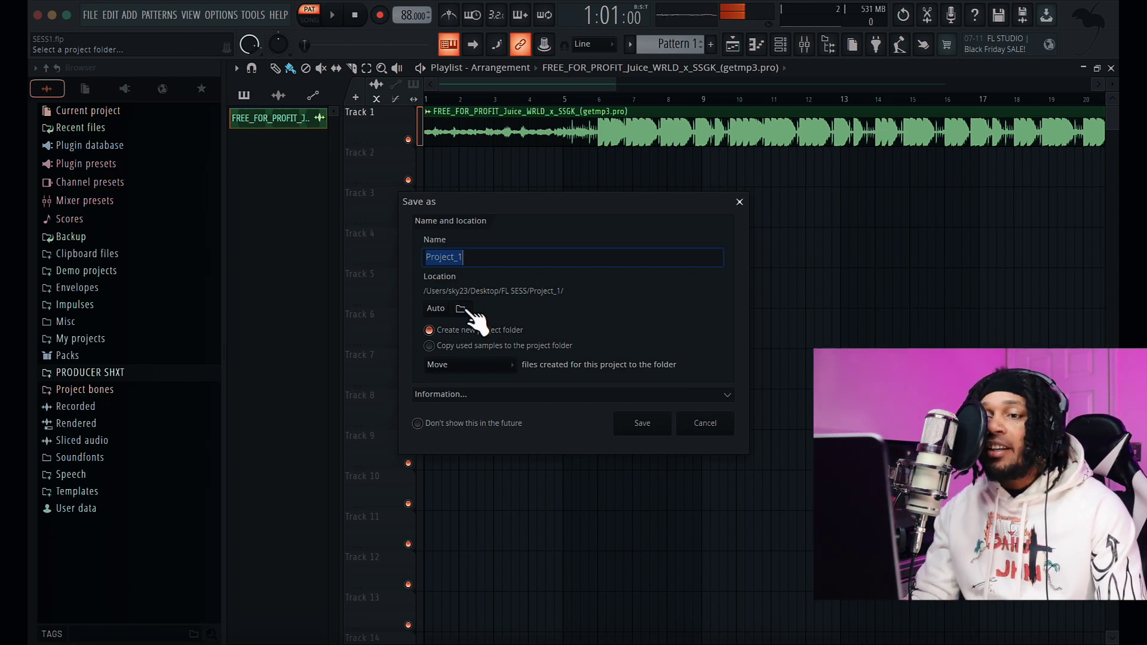
{"action": "left_click", "coordinate": [462, 309]}
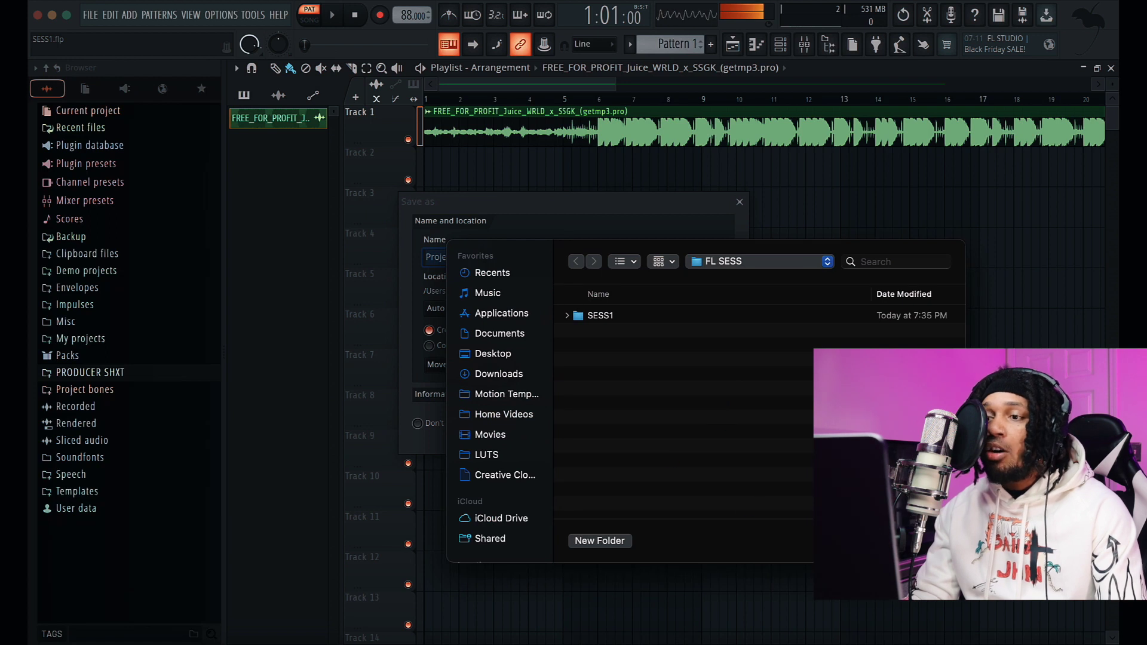
{"action": "left_click", "coordinate": [929, 541]}
{"action": "left_click", "coordinate": [545, 392]}
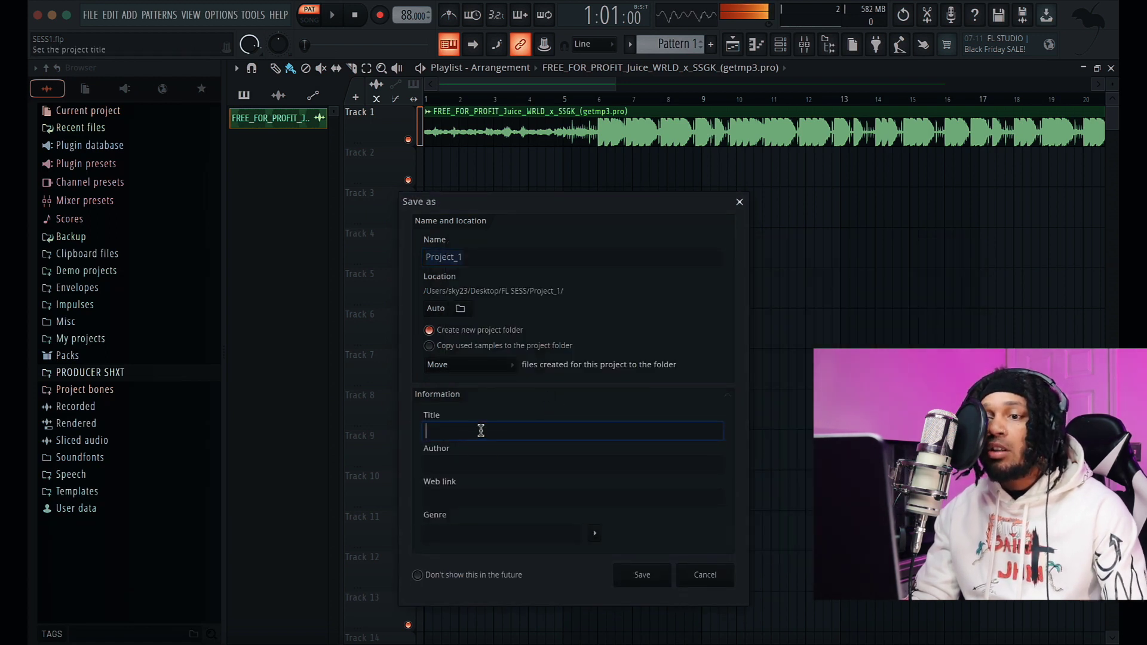
{"action": "left_click", "coordinate": [726, 397]}
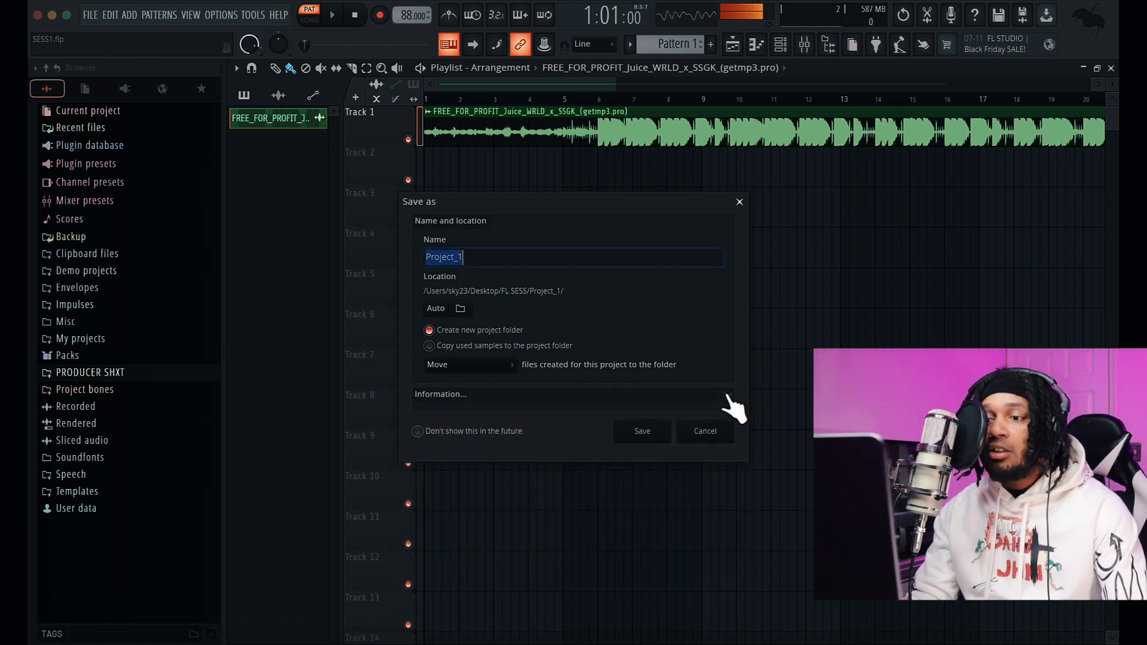
{"action": "left_click", "coordinate": [651, 431]}
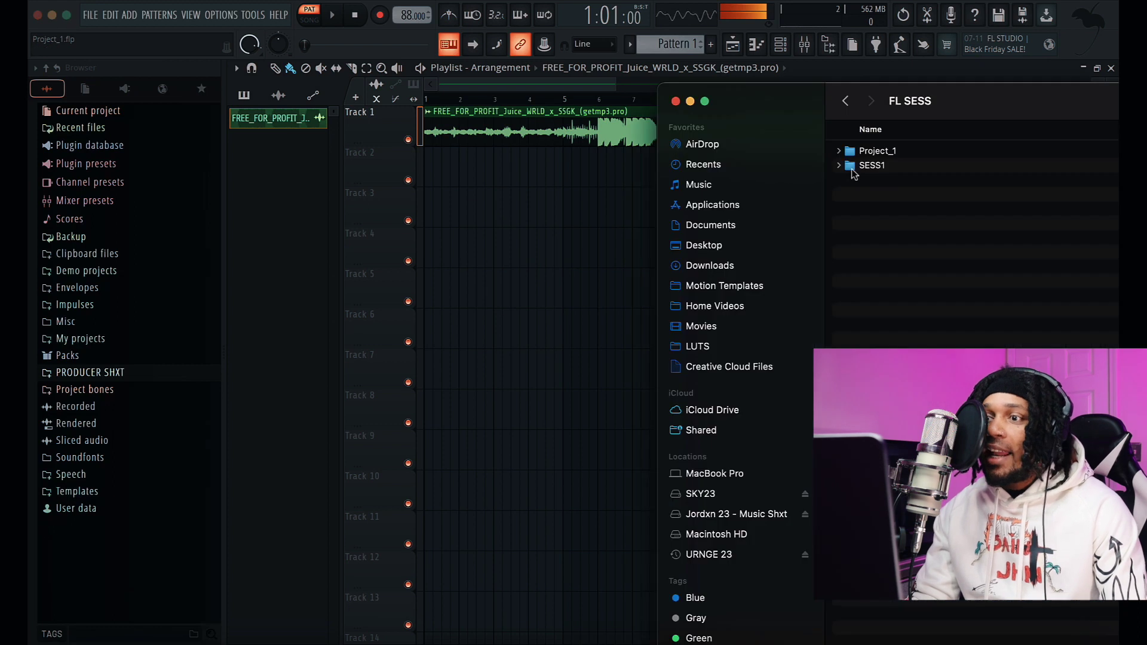
Switch to Finder and examine the contents of the Samples and Audio folders inside the SESS1 project folder
{"action": "double_click", "coordinate": [848, 168]}
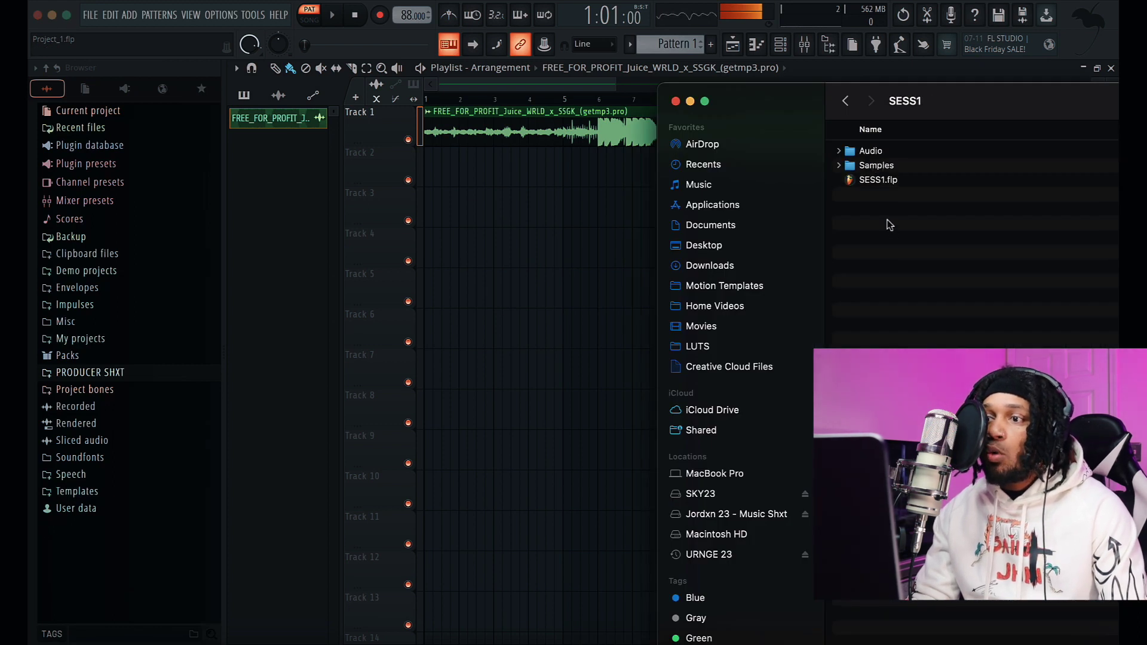
{"action": "left_click", "coordinate": [839, 165]}
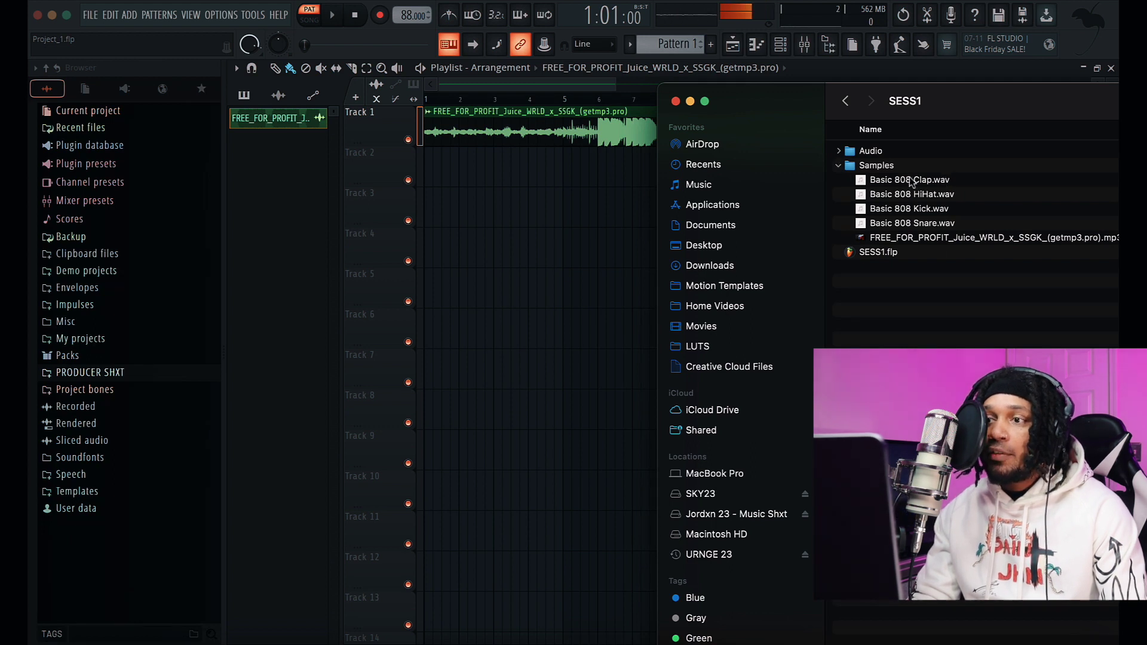
{"action": "left_click", "coordinate": [909, 238]}
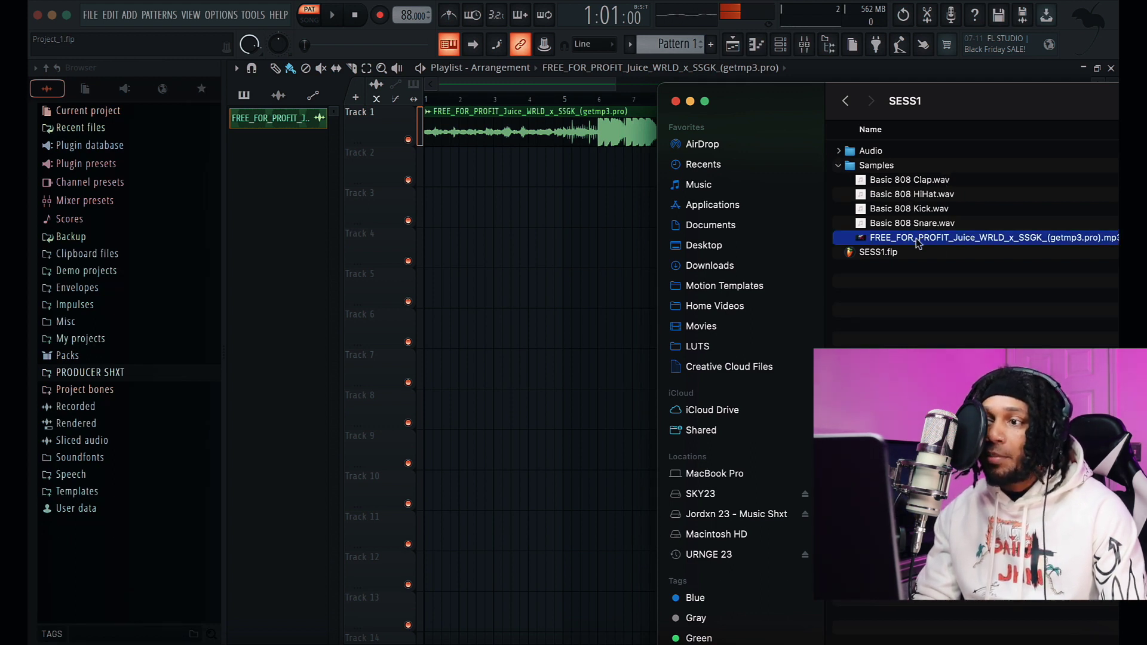
{"action": "left_click", "coordinate": [912, 287]}
{"action": "left_click", "coordinate": [909, 238]}
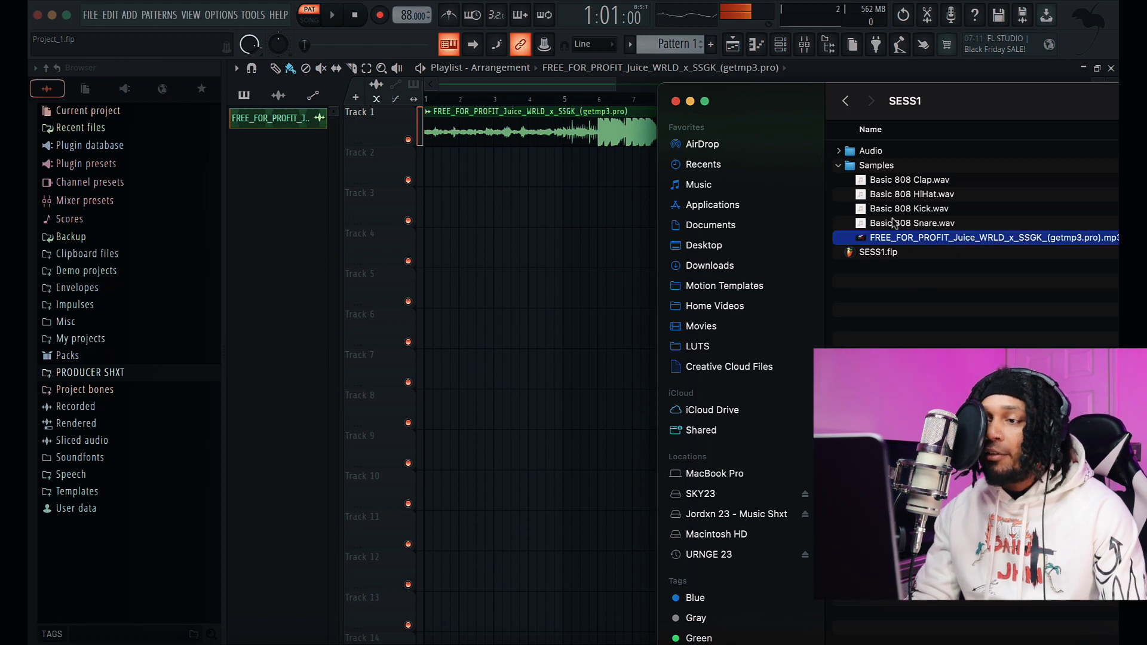
{"action": "left_click", "coordinate": [840, 166]}
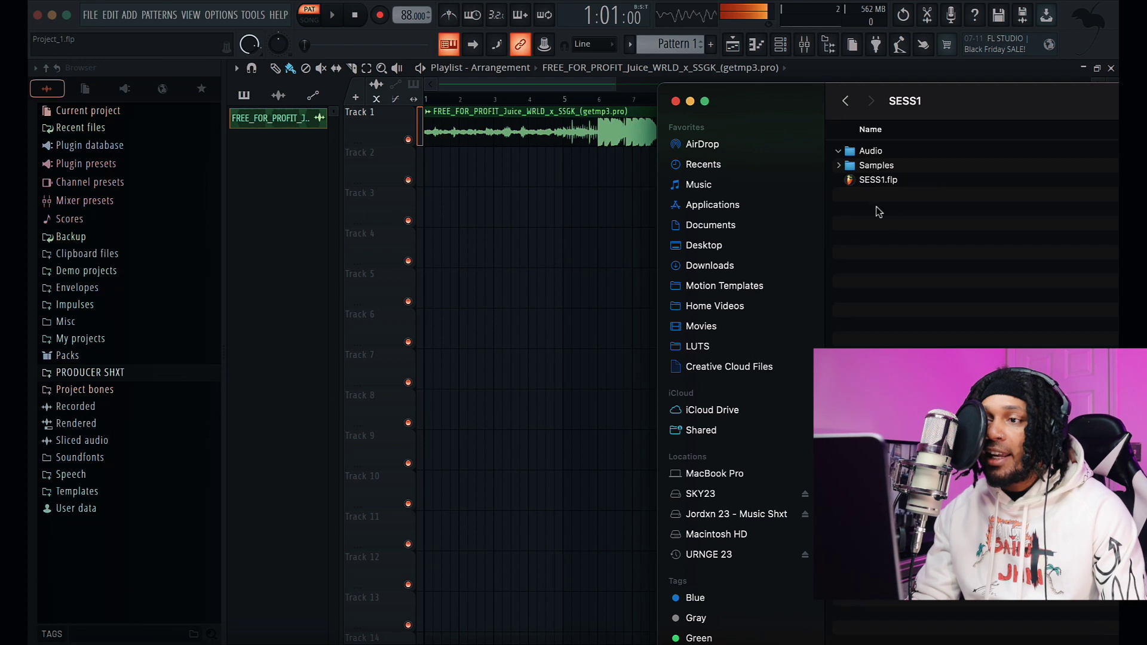
Return to the FL SESS folder and compress the SESS1 folder into a zip archive
{"action": "left_click", "coordinate": [845, 102]}
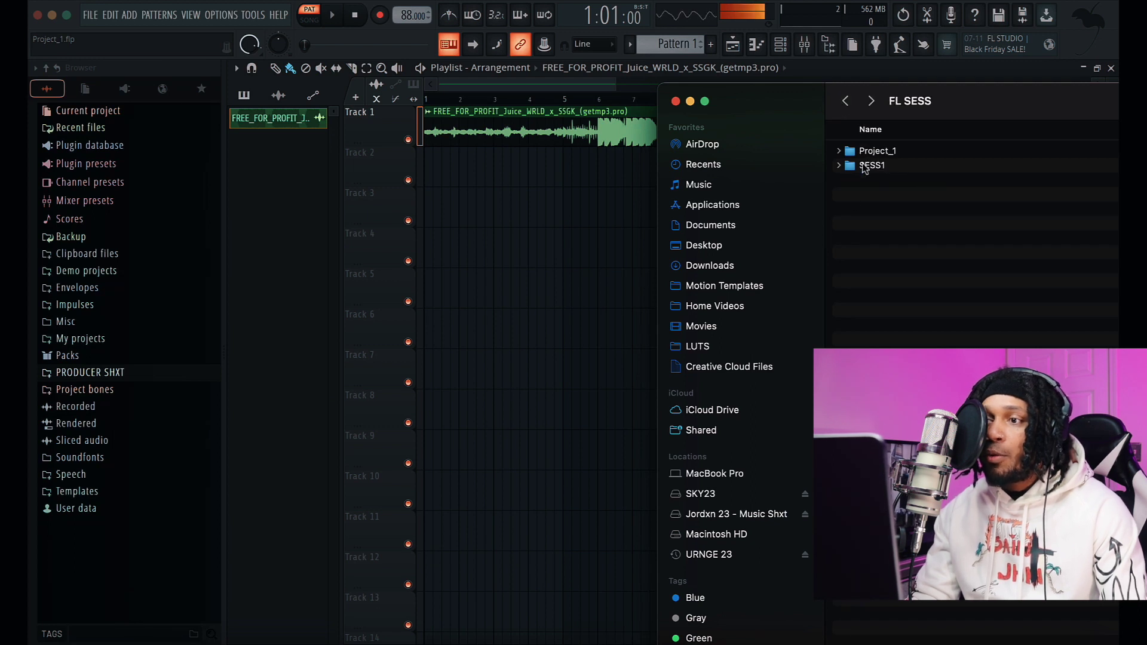
{"action": "left_click", "coordinate": [865, 166]}
{"action": "right_click", "coordinate": [890, 165]}
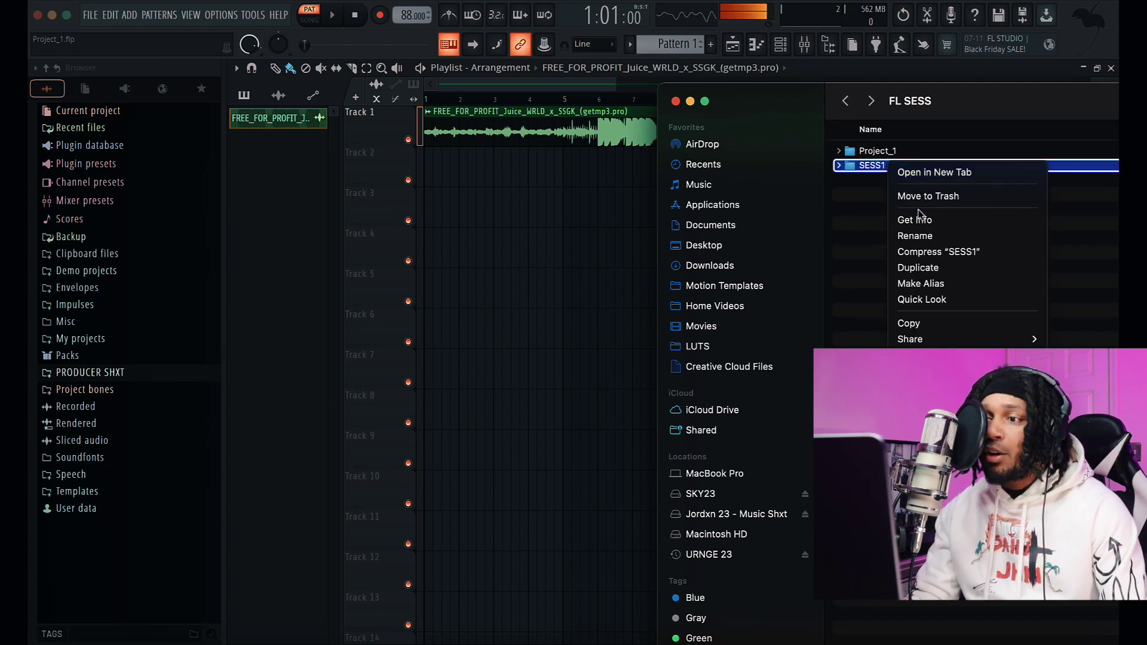
{"action": "left_click", "coordinate": [923, 251]}
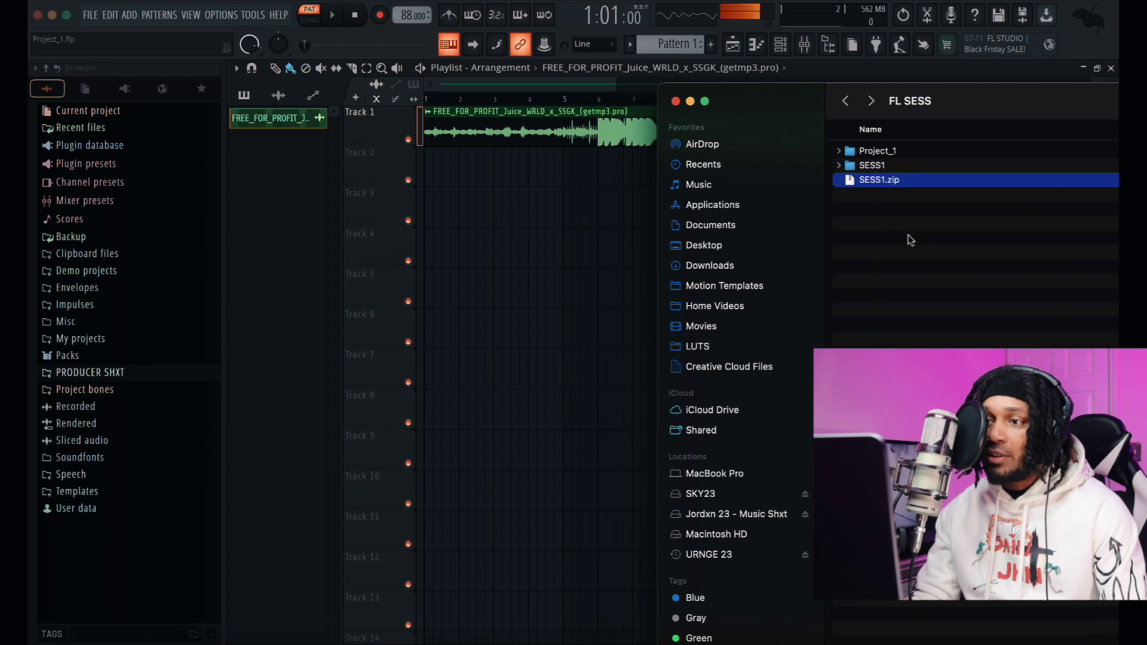
{"action": "left_click", "coordinate": [910, 240]}
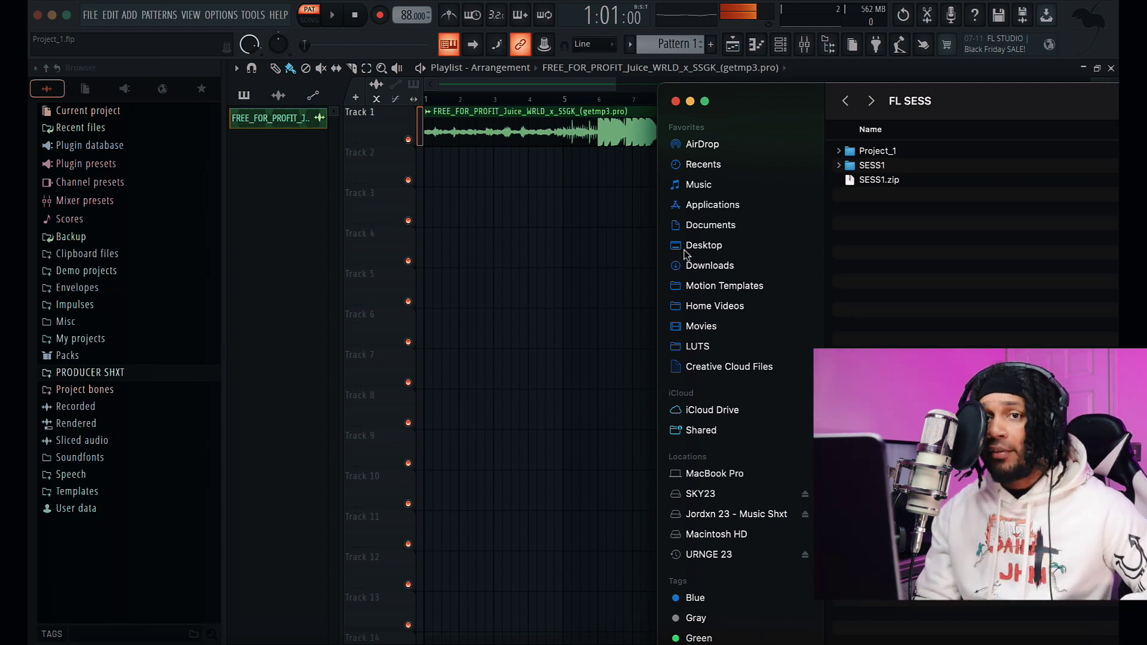
Delete SESS1.zip from the FL SESS folder and switch back to FL Studio's playlist
{"action": "left_click", "coordinate": [888, 180]}
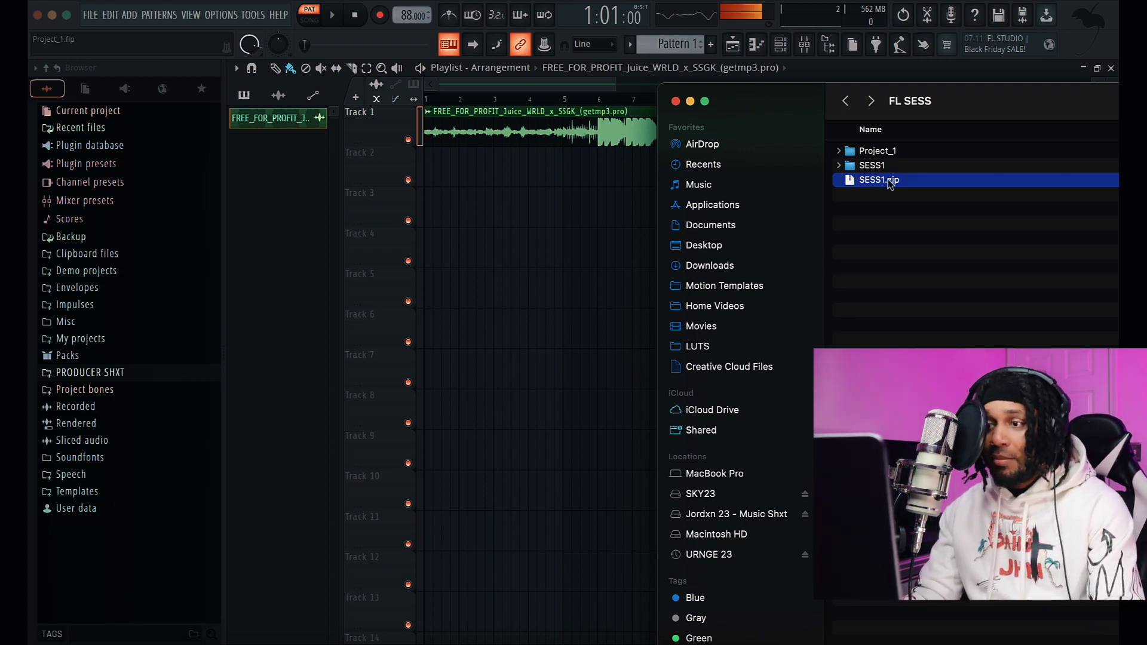
{"action": "key", "text": "super+BackSpace"}
{"action": "left_click", "coordinate": [537, 86]}
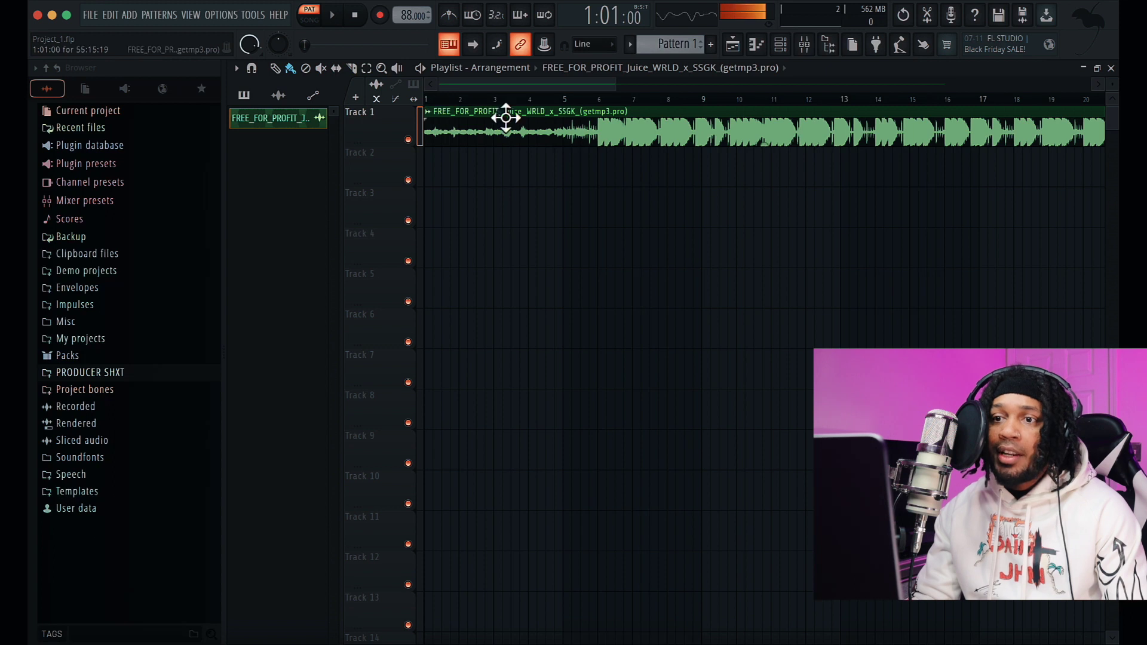
Slice the audio clip on Track 1 at the start of bars 2 and 3
{"action": "left_click_drag", "start_coordinate": [615, 84], "coordinate": [538, 84]}
{"action": "left_click_drag", "start_coordinate": [1113, 84], "coordinate": [1113, 102]}
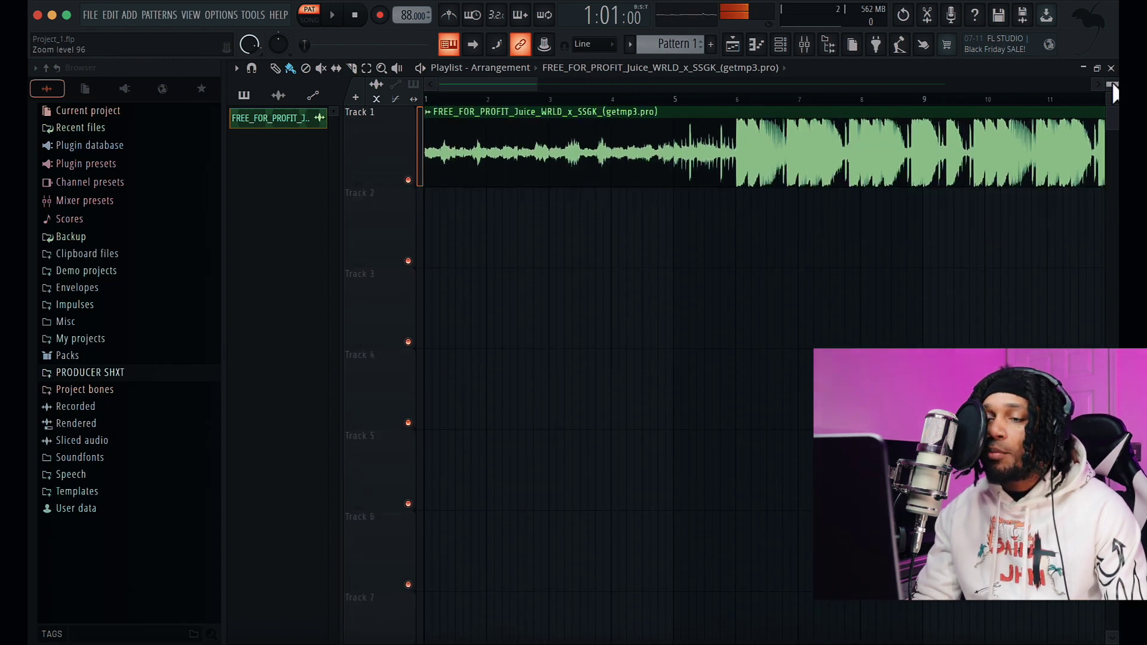
{"action": "left_click_drag", "start_coordinate": [539, 80], "coordinate": [487, 84]}
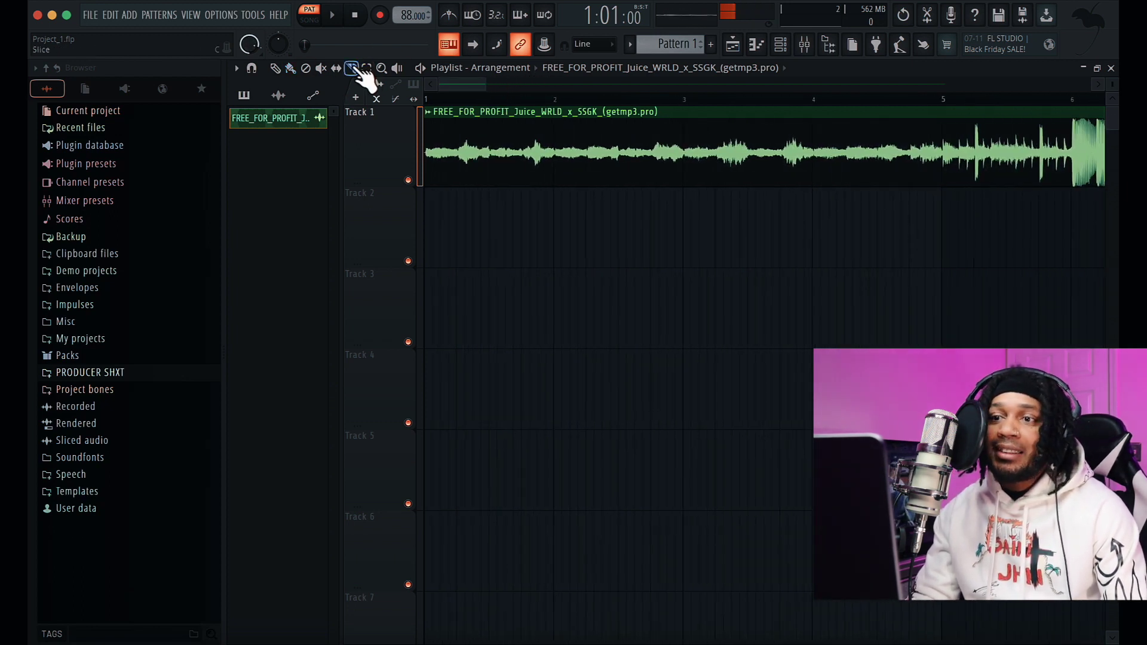
{"action": "left_click_drag", "start_coordinate": [560, 112], "coordinate": [555, 177]}
{"action": "left_click_drag", "start_coordinate": [685, 111], "coordinate": [692, 200]}
Raise the second slice's clip gain to 6.0 dB and lower the first slice's clip gain on Track 1
{"action": "left_click", "coordinate": [278, 70]}
{"action": "left_click", "coordinate": [282, 71]}
{"action": "mouse_move", "coordinate": [493, 183]}
{"action": "mouse_move", "coordinate": [489, 184]}
{"action": "left_mouse_down"}
{"action": "mouse_move", "coordinate": [489, 144]}
{"action": "mouse_move", "coordinate": [489, 184]}
{"action": "left_mouse_up"}
{"action": "mouse_move", "coordinate": [901, 187]}
{"action": "mouse_move", "coordinate": [901, 186]}
{"action": "left_mouse_down"}
{"action": "mouse_move", "coordinate": [902, 161]}
{"action": "mouse_move", "coordinate": [901, 187]}
{"action": "left_mouse_up"}
{"action": "mouse_move", "coordinate": [621, 185]}
{"action": "left_click_drag", "start_coordinate": [619, 185], "coordinate": [619, 174]}
{"action": "mouse_move", "coordinate": [489, 184]}
{"action": "left_mouse_down"}
{"action": "mouse_move", "coordinate": [489, 169]}
{"action": "mouse_move", "coordinate": [489, 194]}
{"action": "mouse_move", "coordinate": [489, 181]}
{"action": "left_mouse_up"}
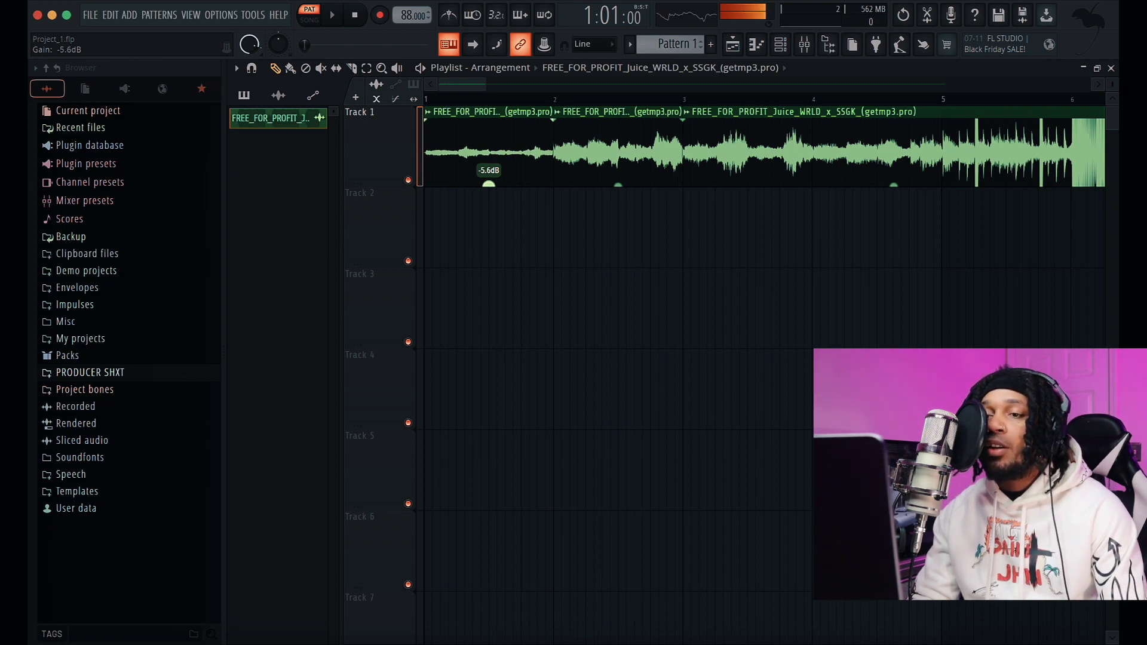
{"action": "left_click_drag", "start_coordinate": [489, 183], "coordinate": [489, 182]}
{"action": "left_click_drag", "start_coordinate": [452, 126], "coordinate": [453, 127]}
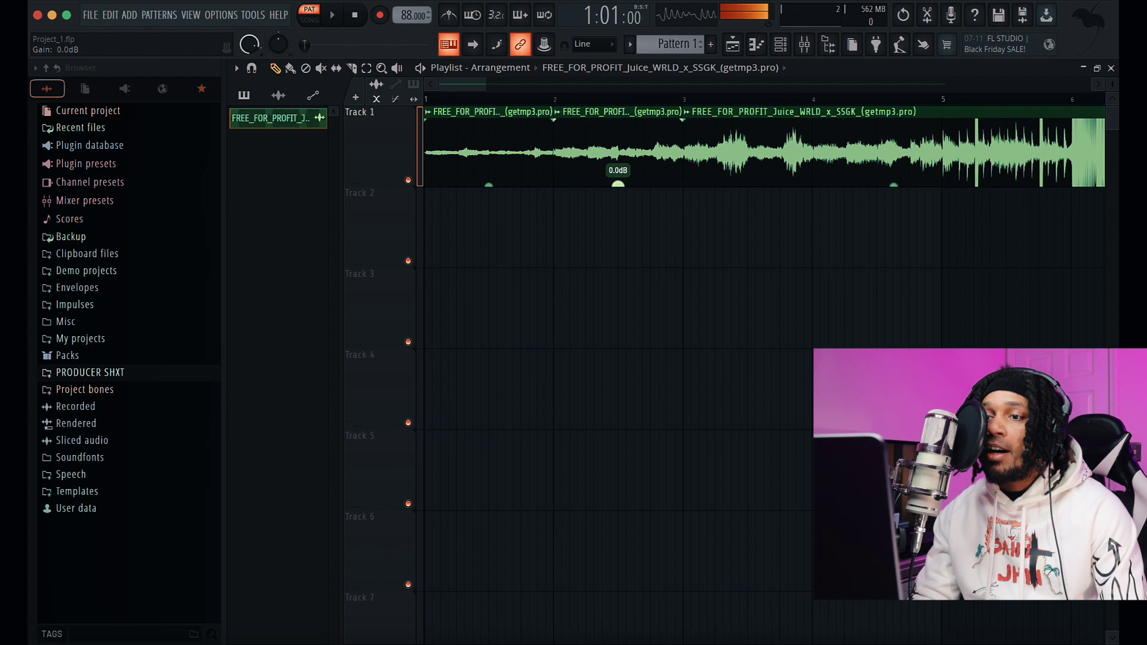
Lower the second slice's clip gain to roughly match the first slice, leaving its channel settings closed
{"action": "left_click_drag", "start_coordinate": [618, 184], "coordinate": [618, 201]}
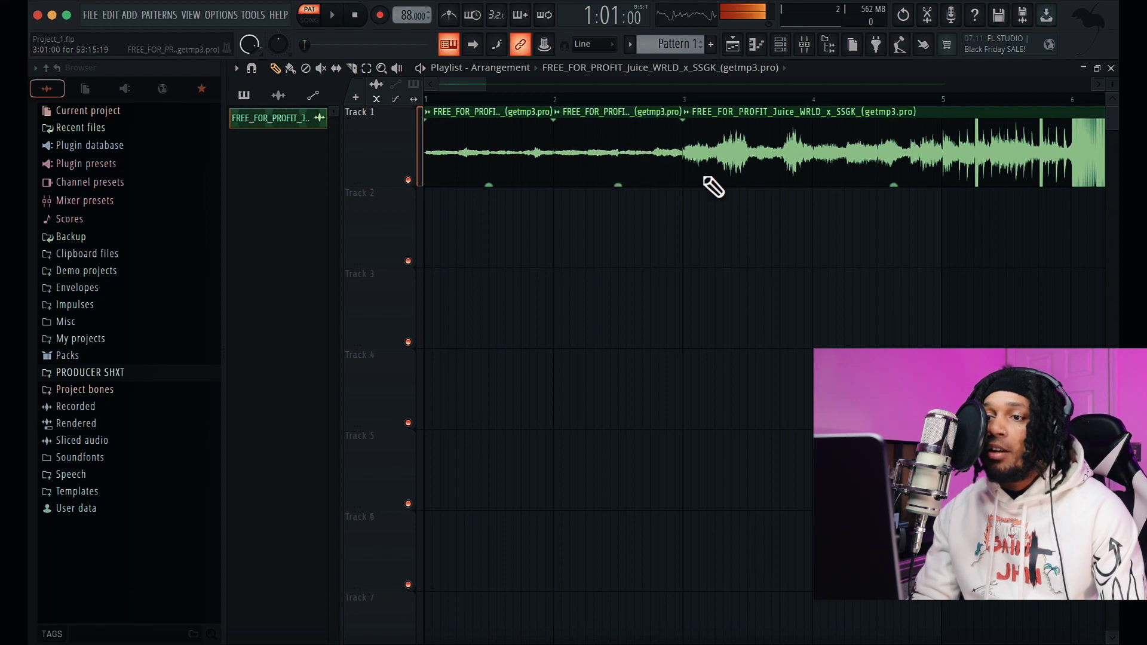
{"action": "left_click", "coordinate": [599, 151]}
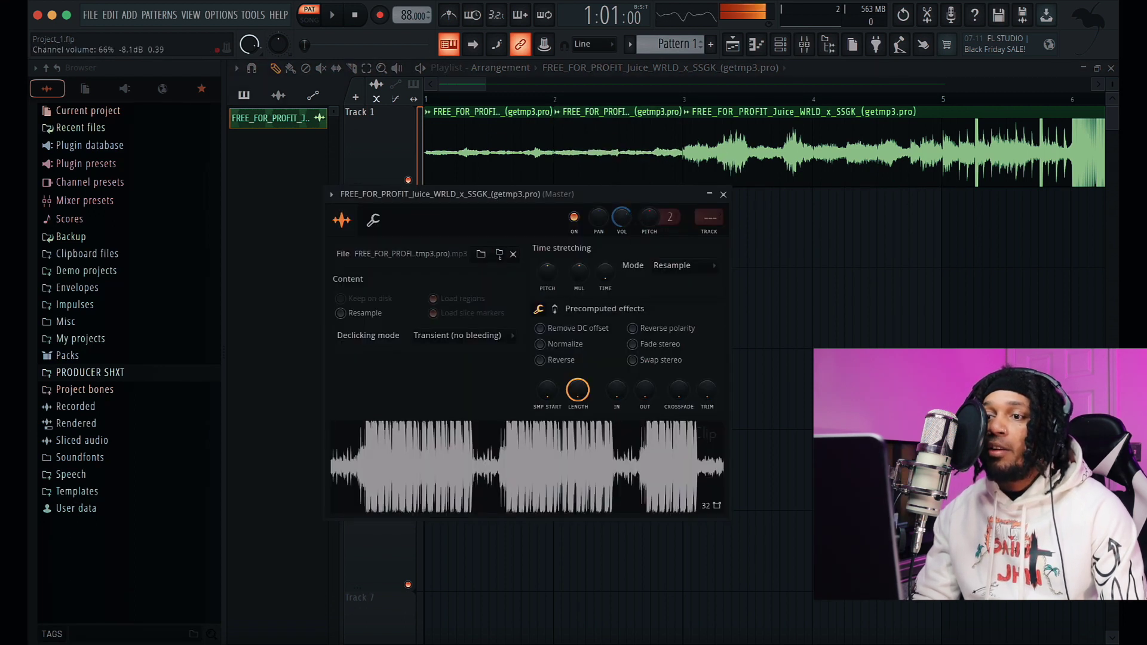
{"action": "left_click", "coordinate": [723, 195]}
{"action": "left_click", "coordinate": [604, 171]}
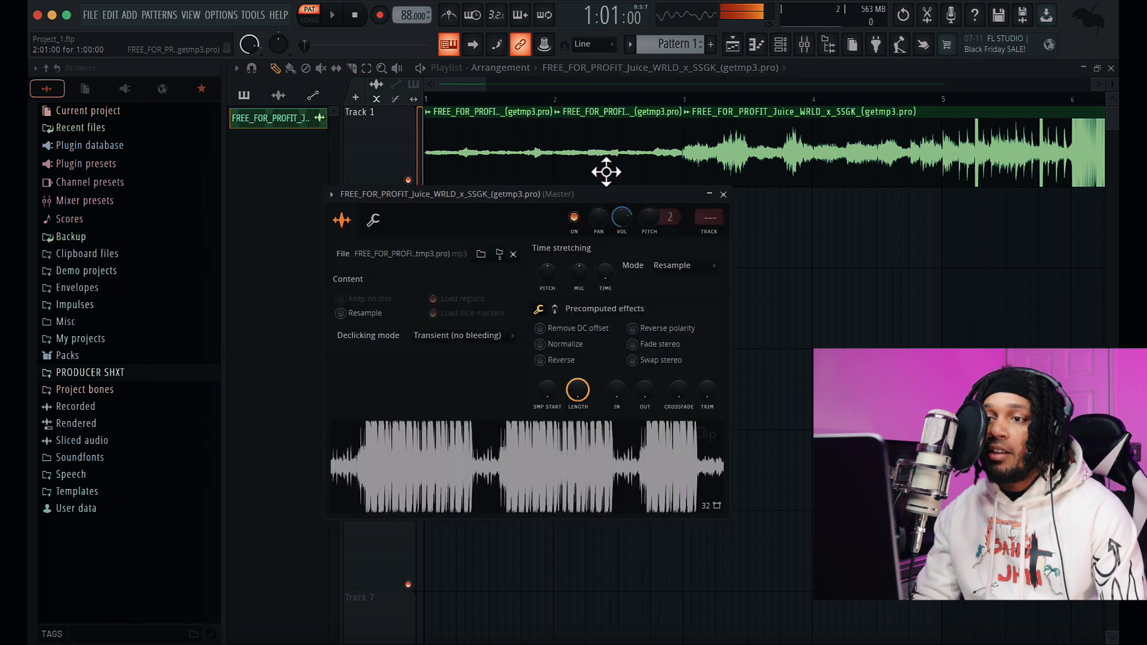
{"action": "left_click", "coordinate": [723, 195]}
{"action": "left_click_drag", "start_coordinate": [620, 185], "coordinate": [618, 184]}
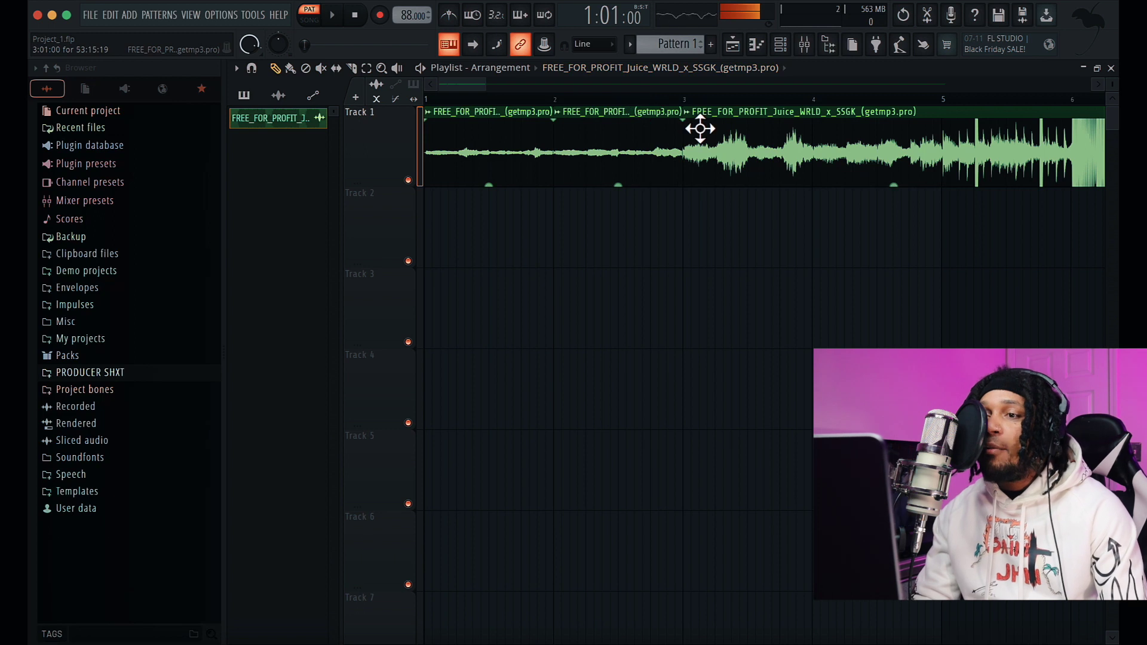
Add a short fade-in to the third slice and crossfade it with the second by extending its start to 2:16:00
{"action": "mouse_move", "coordinate": [687, 122]}
{"action": "left_mouse_down"}
{"action": "mouse_move", "coordinate": [657, 126]}
{"action": "mouse_move", "coordinate": [768, 126]}
{"action": "mouse_move", "coordinate": [700, 140]}
{"action": "left_mouse_up"}
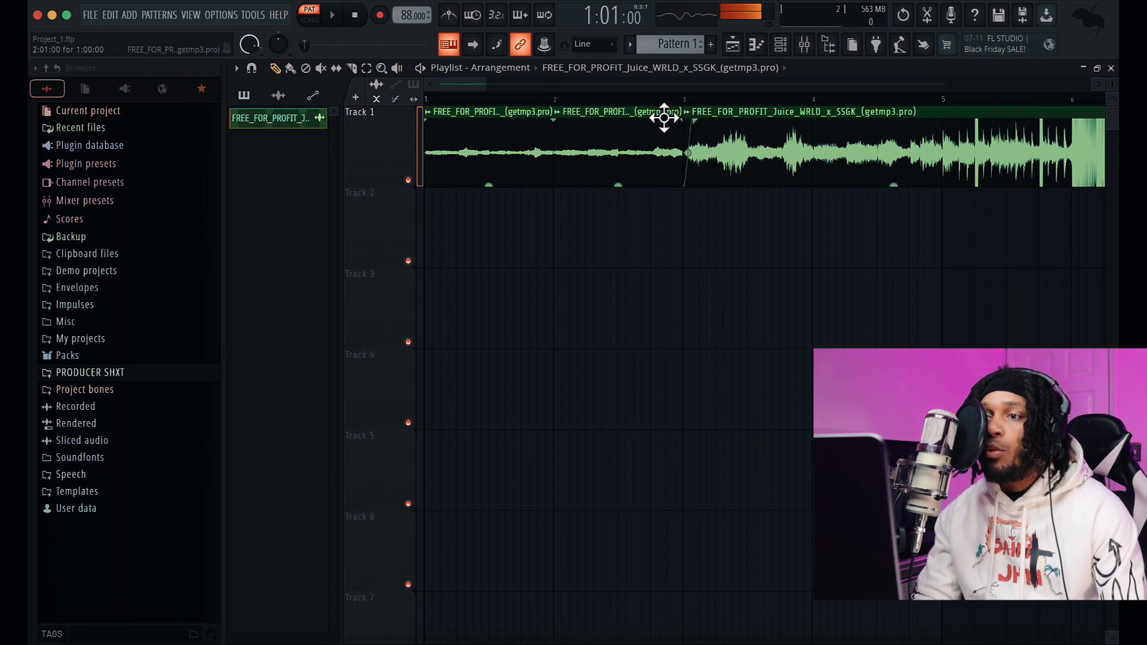
{"action": "mouse_move", "coordinate": [484, 85]}
{"action": "left_mouse_down"}
{"action": "mouse_move", "coordinate": [464, 84]}
{"action": "mouse_move", "coordinate": [487, 90]}
{"action": "left_mouse_up"}
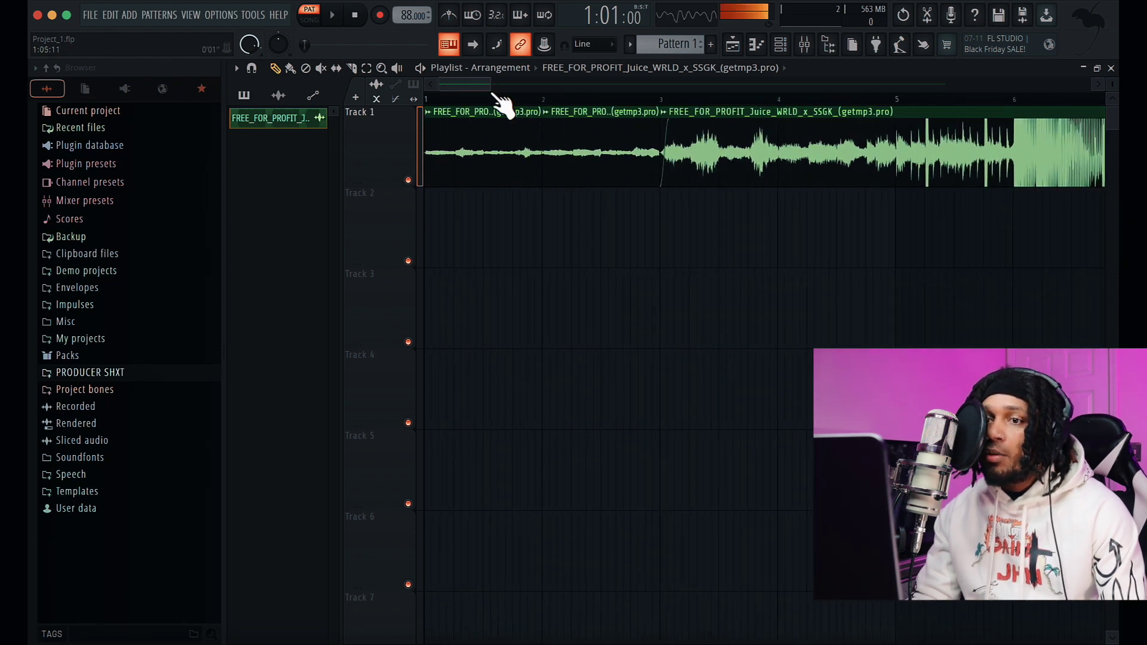
{"action": "left_click", "coordinate": [378, 100]}
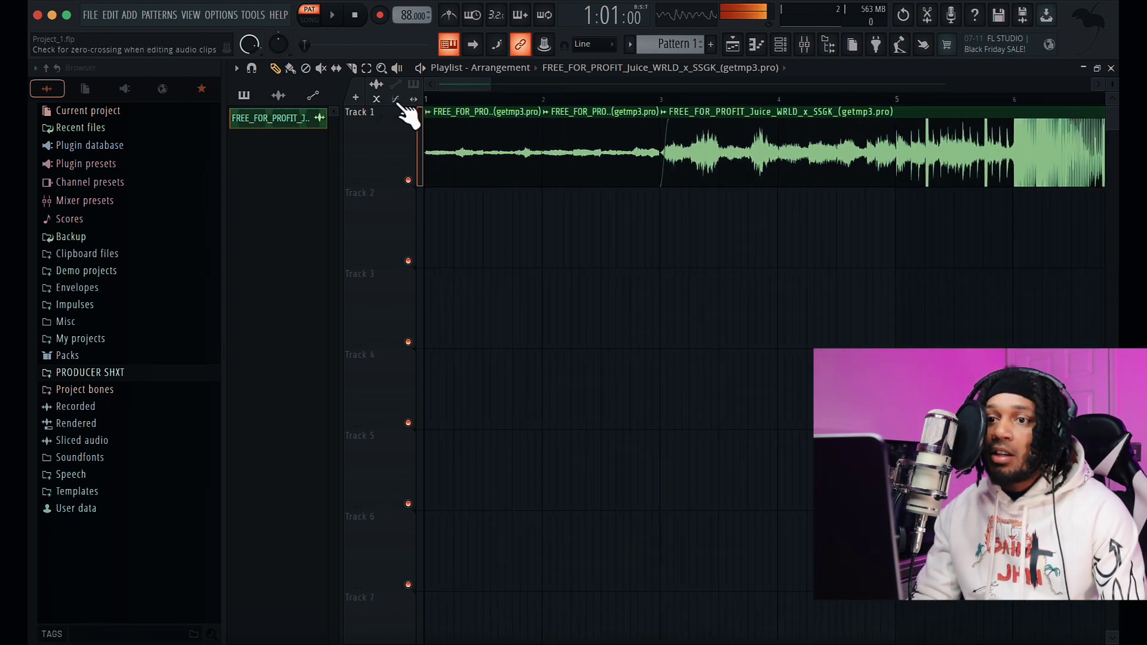
{"action": "left_click_drag", "start_coordinate": [659, 119], "coordinate": [649, 174]}
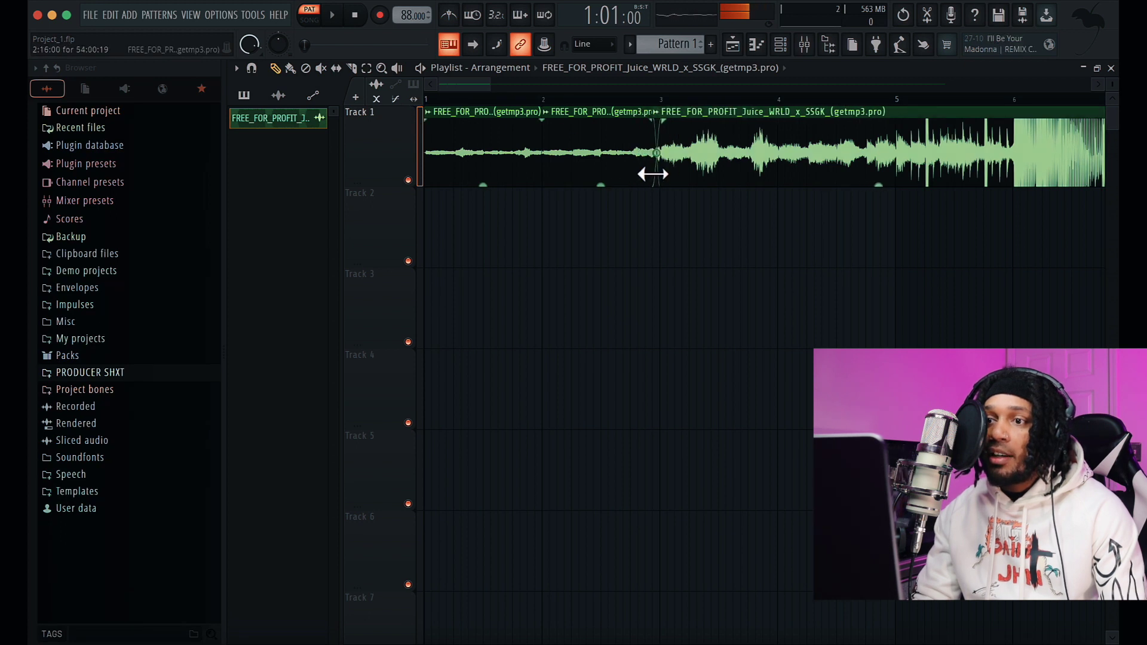
Raise the first slice's clip gain to about -0.4 dB and lower it again
{"action": "left_click_drag", "start_coordinate": [483, 185], "coordinate": [502, 161]}
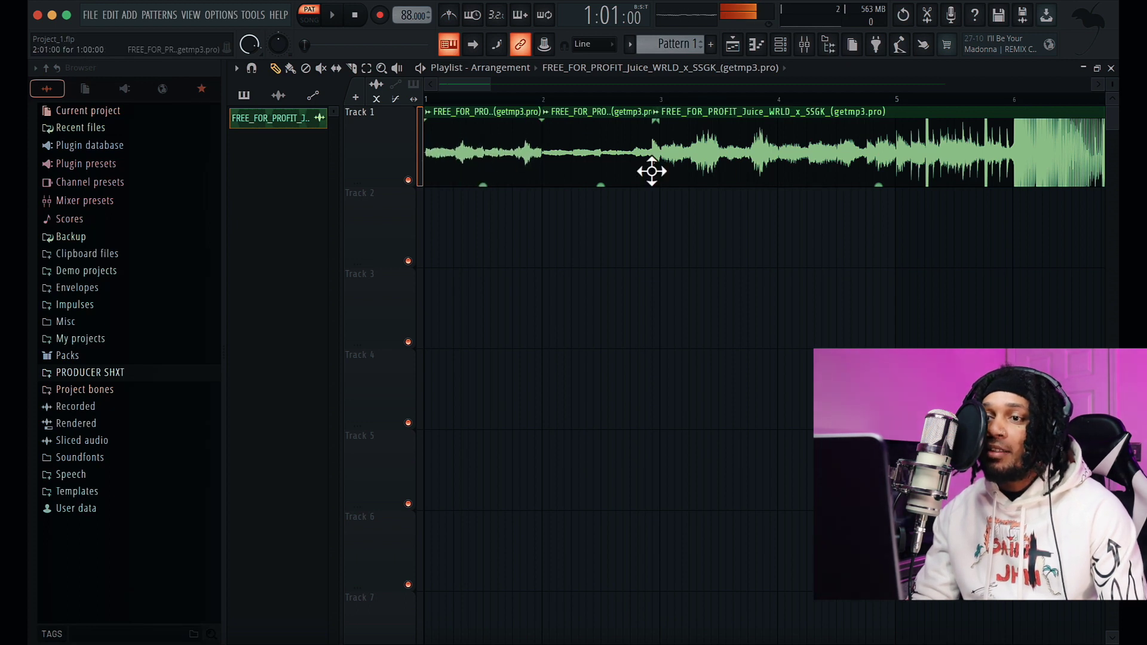
{"action": "left_click_drag", "start_coordinate": [602, 185], "coordinate": [603, 172]}
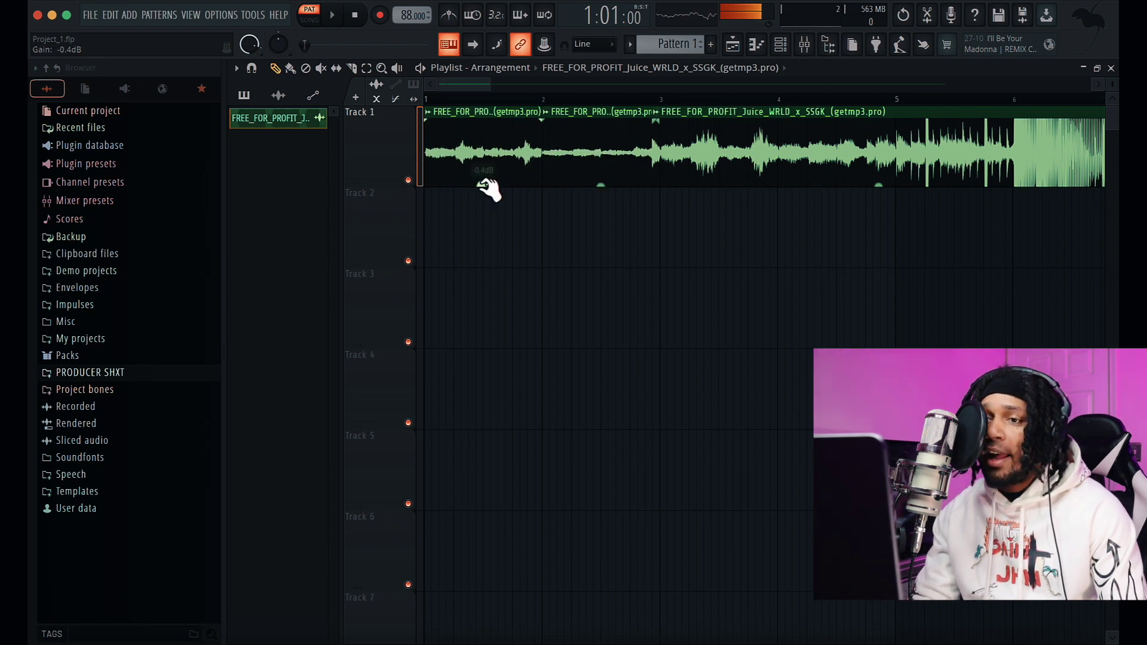
{"action": "mouse_move", "coordinate": [484, 184]}
{"action": "left_mouse_down"}
{"action": "mouse_move", "coordinate": [484, 197]}
{"action": "mouse_move", "coordinate": [483, 185]}
{"action": "left_mouse_up"}
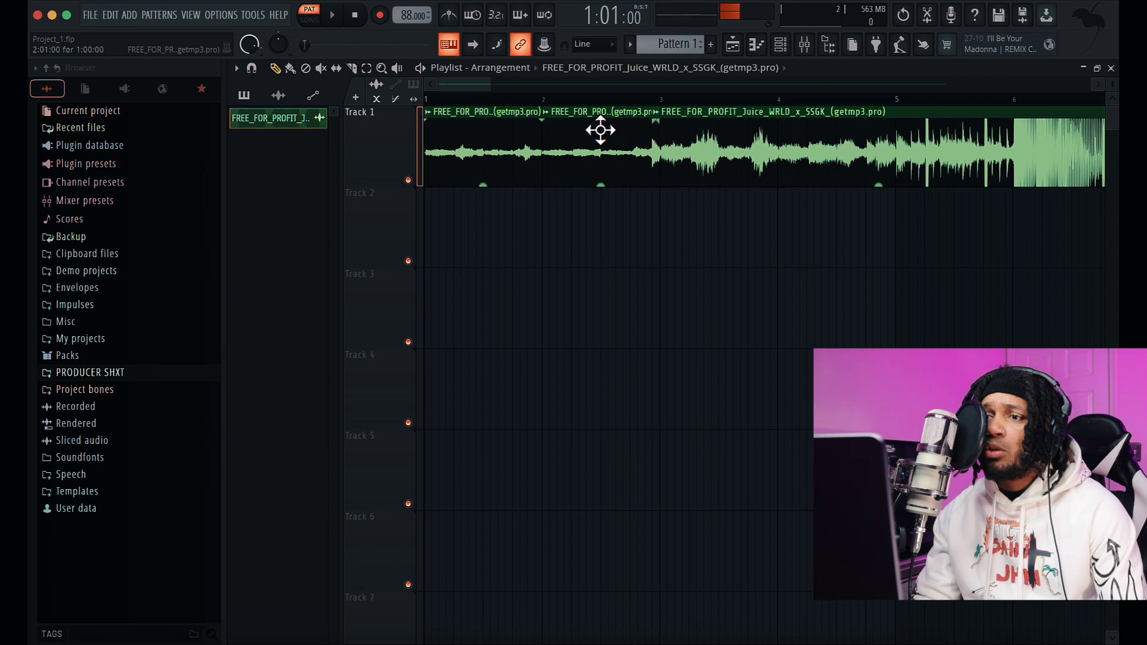
Delete the first two slices and extend the start of the remaining clip back to the beginning of bar 1
{"action": "right_click", "coordinate": [568, 160]}
{"action": "right_click", "coordinate": [488, 147]}
{"action": "key", "text": "super+z"}
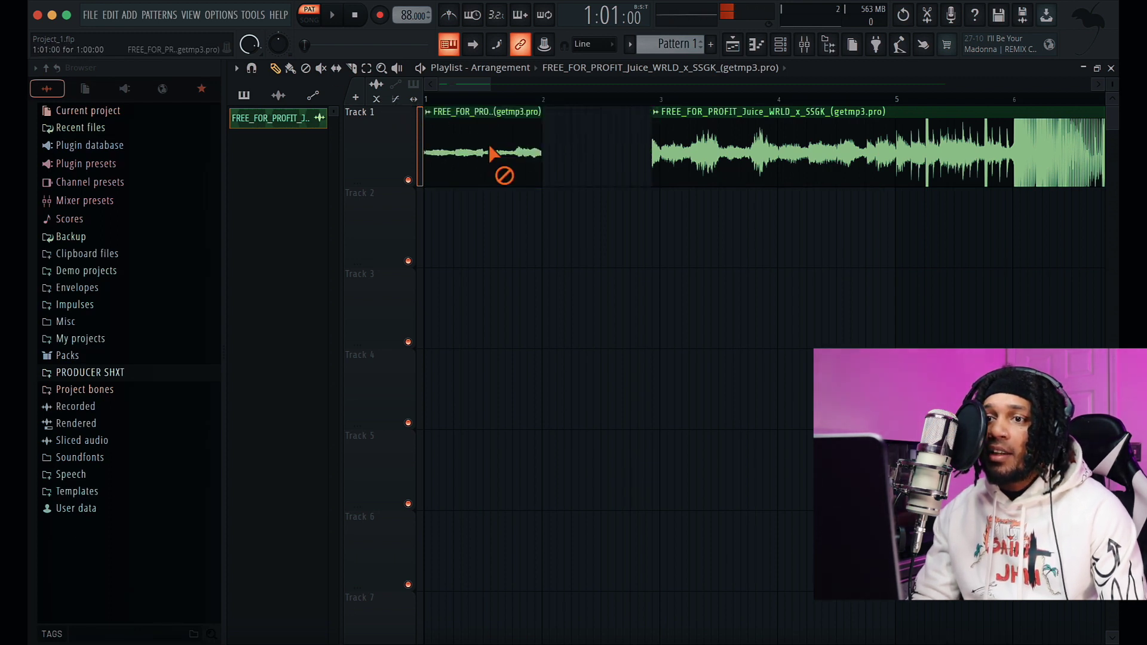
{"action": "right_click", "coordinate": [505, 174]}
{"action": "left_click_drag", "start_coordinate": [659, 158], "coordinate": [386, 160]}
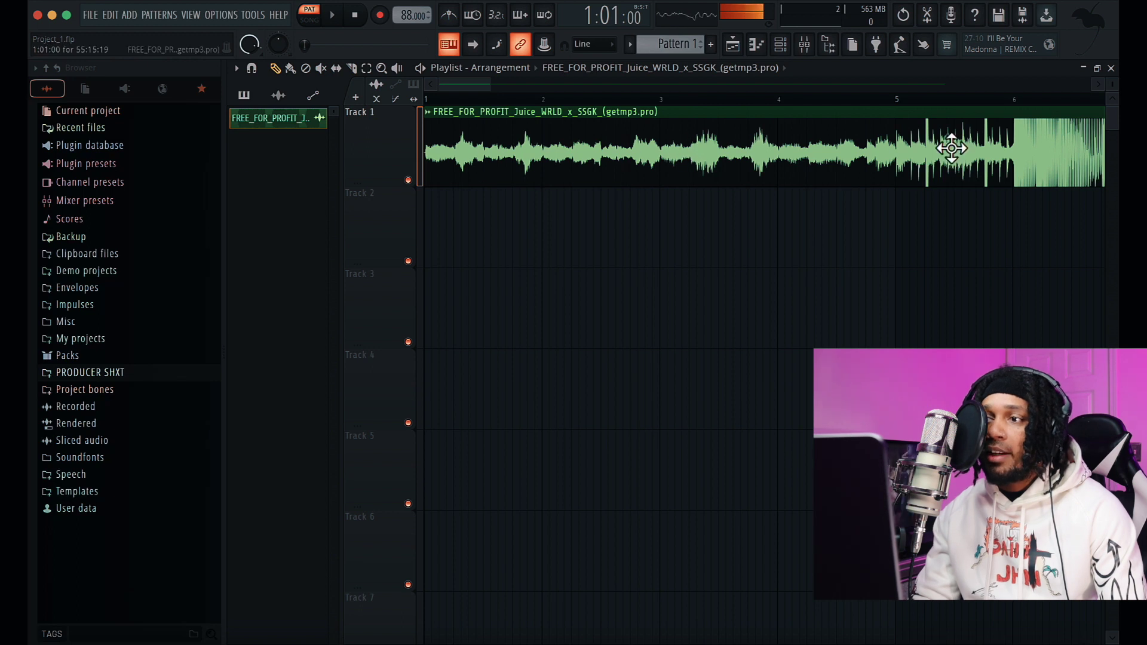
{"action": "mouse_move", "coordinate": [489, 84]}
{"action": "left_mouse_down"}
{"action": "mouse_move", "coordinate": [572, 96]}
{"action": "mouse_move", "coordinate": [487, 95]}
{"action": "left_mouse_up"}
{"action": "scroll", "coordinate": [488, 96], "scroll_direction": "down", "scroll_amount": 2}
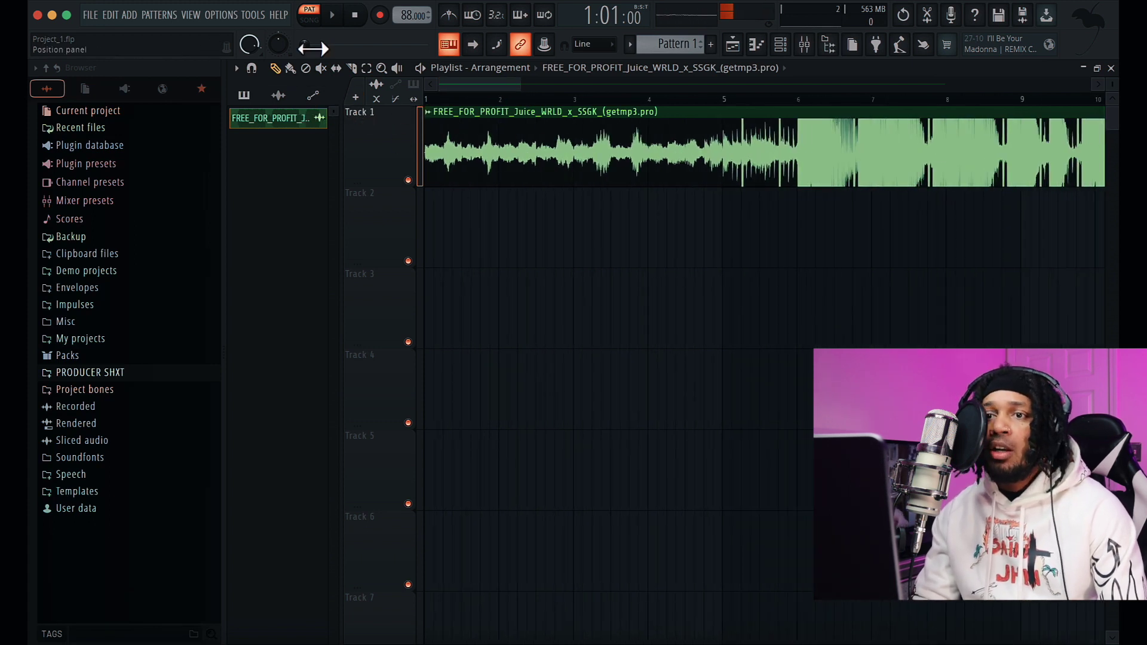
Switch playback to song mode and load Auto-Tune Artist, Radiator and Fruity Reeverb 2 into the effect slots of mixer Insert 1
{"action": "left_click", "coordinate": [310, 17]}
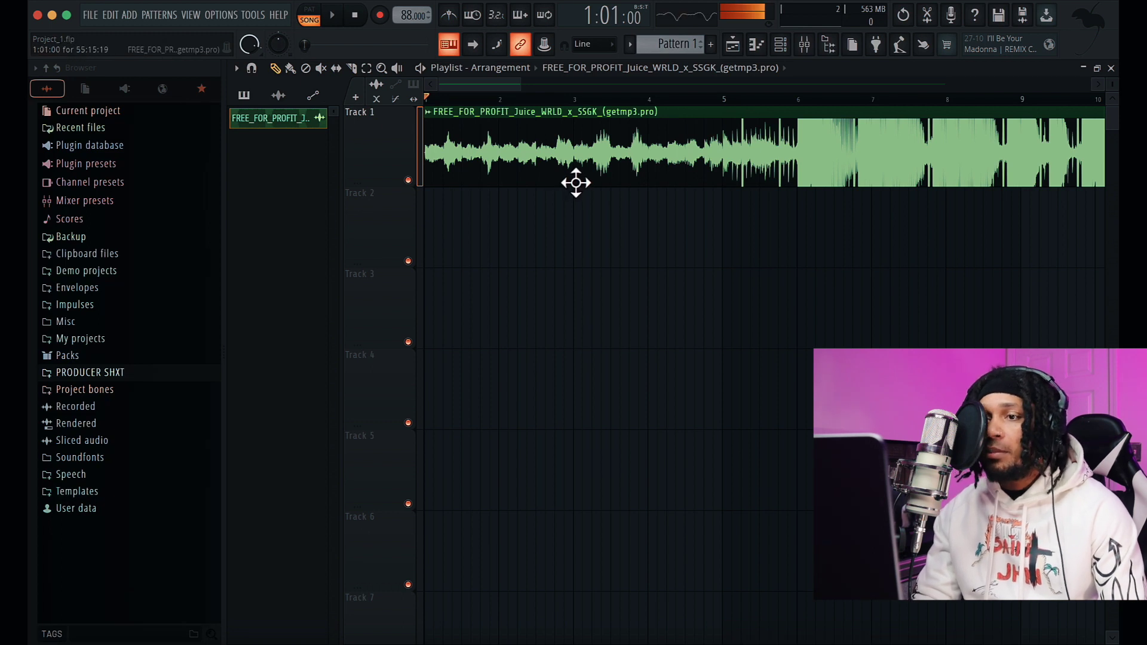
{"action": "left_click", "coordinate": [804, 45]}
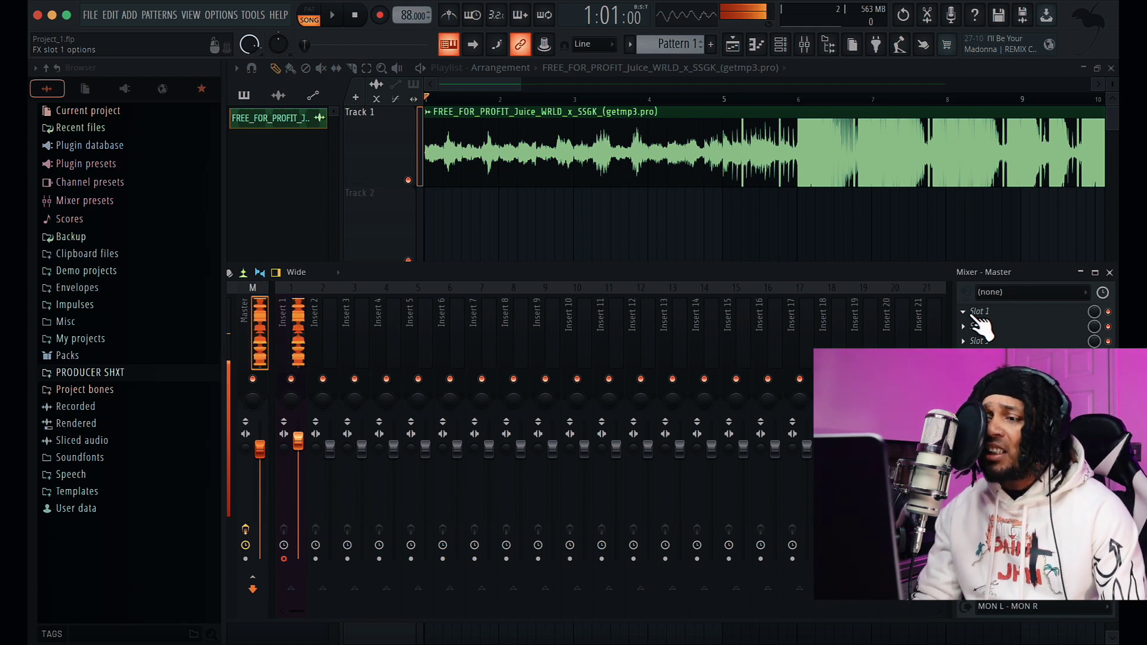
{"action": "left_click", "coordinate": [972, 316]}
{"action": "mouse_move", "coordinate": [971, 322]}
{"action": "key", "text": "Escape"}
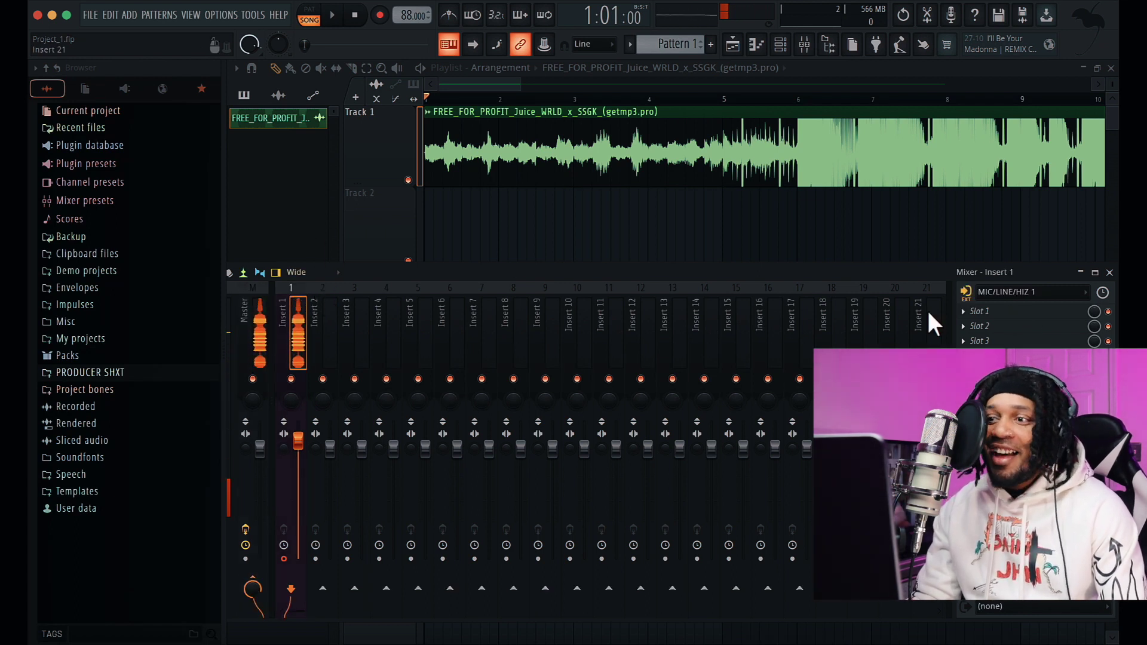
{"action": "left_click", "coordinate": [999, 314]}
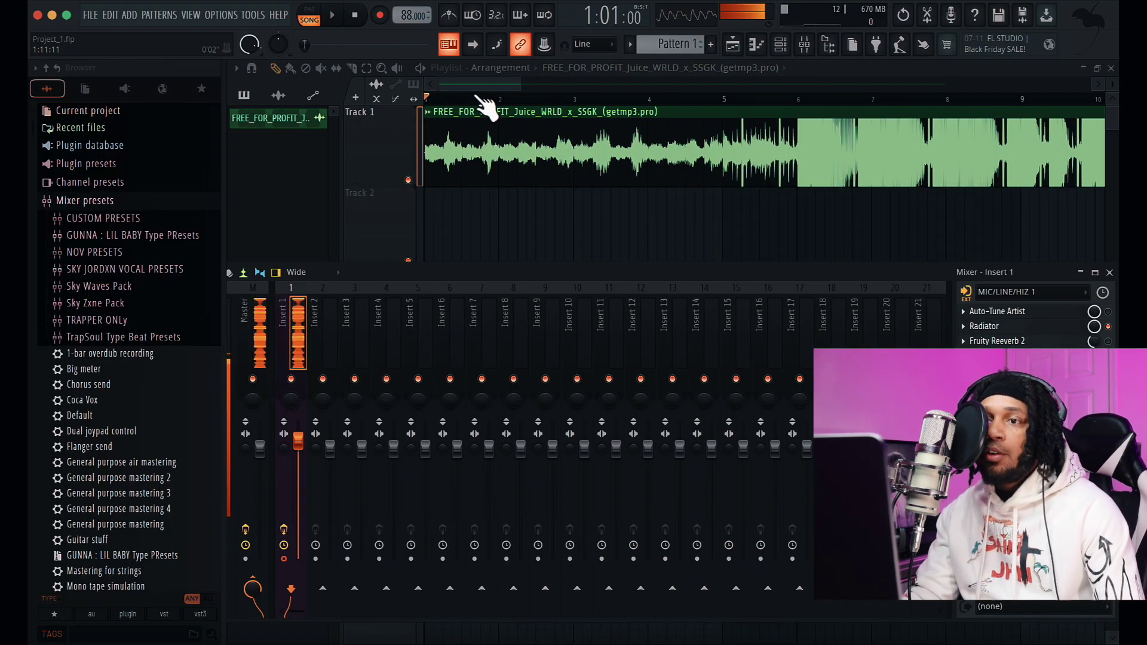
Star the DELAY ME preset in the "GUNNA : LIL BABY Type PResets" mixer preset folder and briefly filter the browser to favorites
{"action": "left_click", "coordinate": [108, 202]}
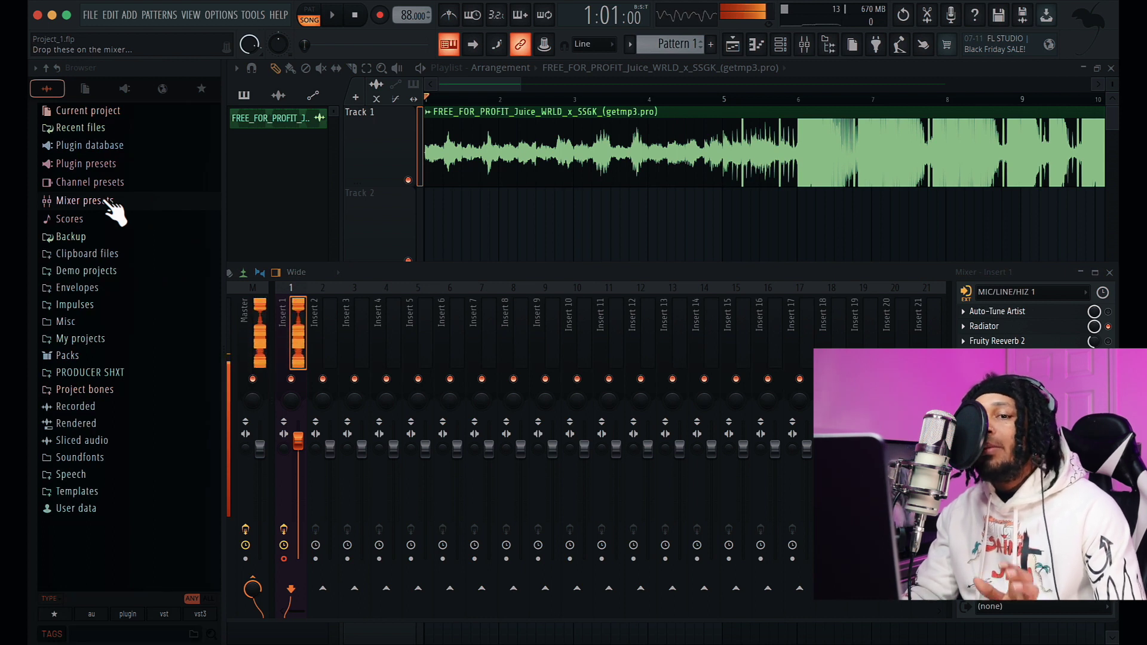
{"action": "left_click", "coordinate": [108, 202]}
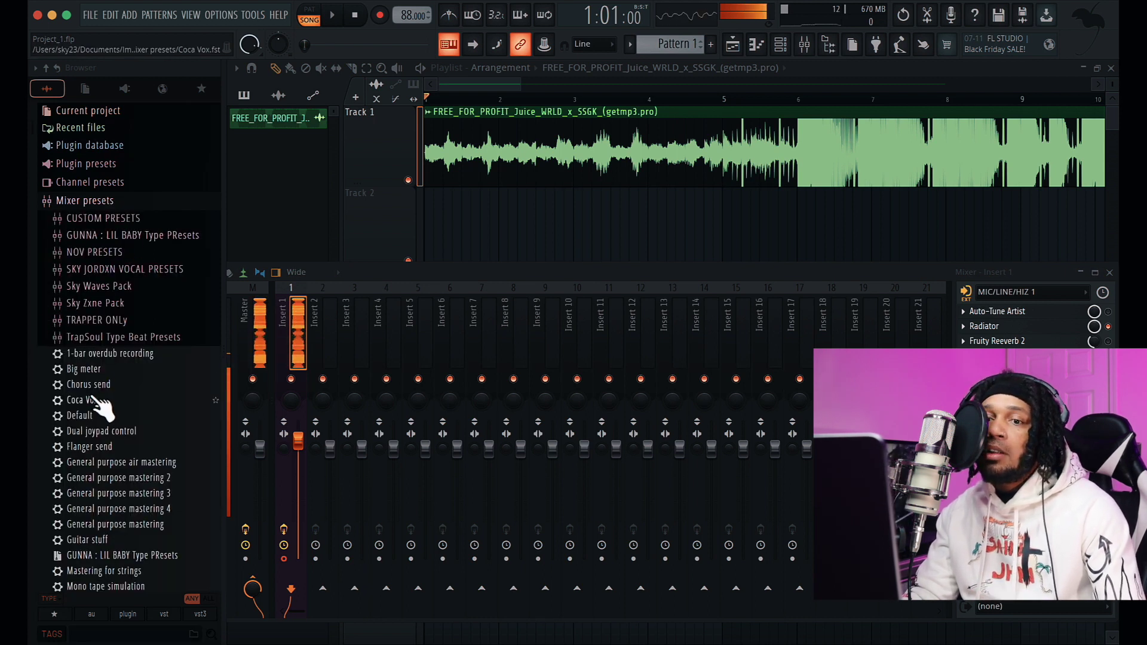
{"action": "left_click", "coordinate": [139, 235]}
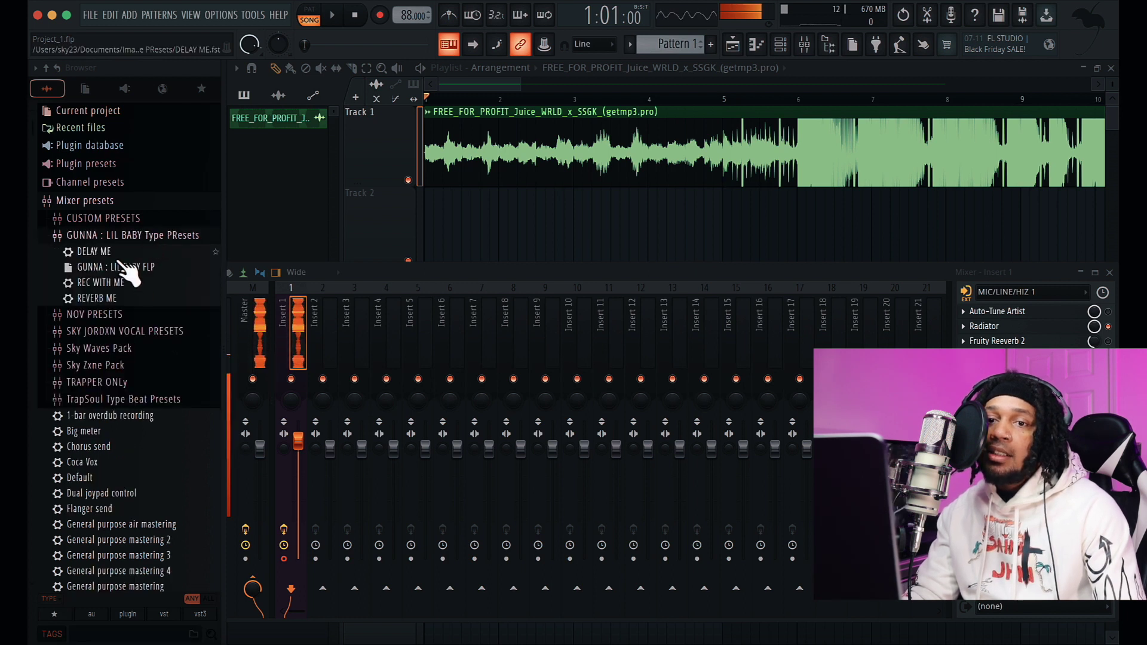
{"action": "left_click", "coordinate": [218, 252]}
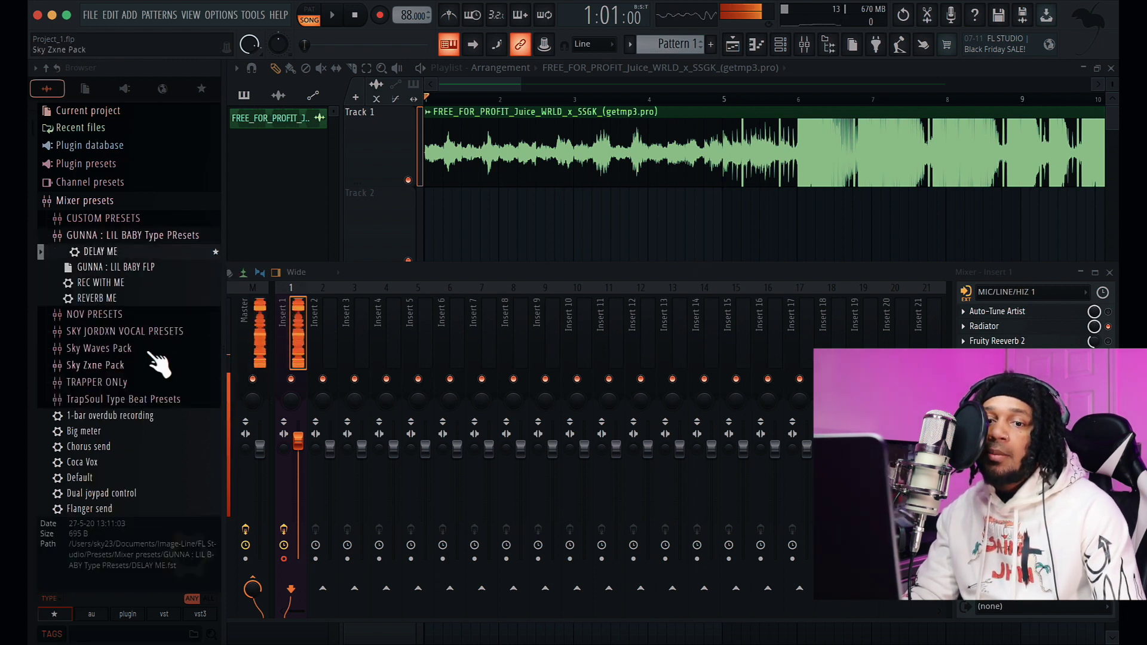
{"action": "left_click", "coordinate": [55, 615]}
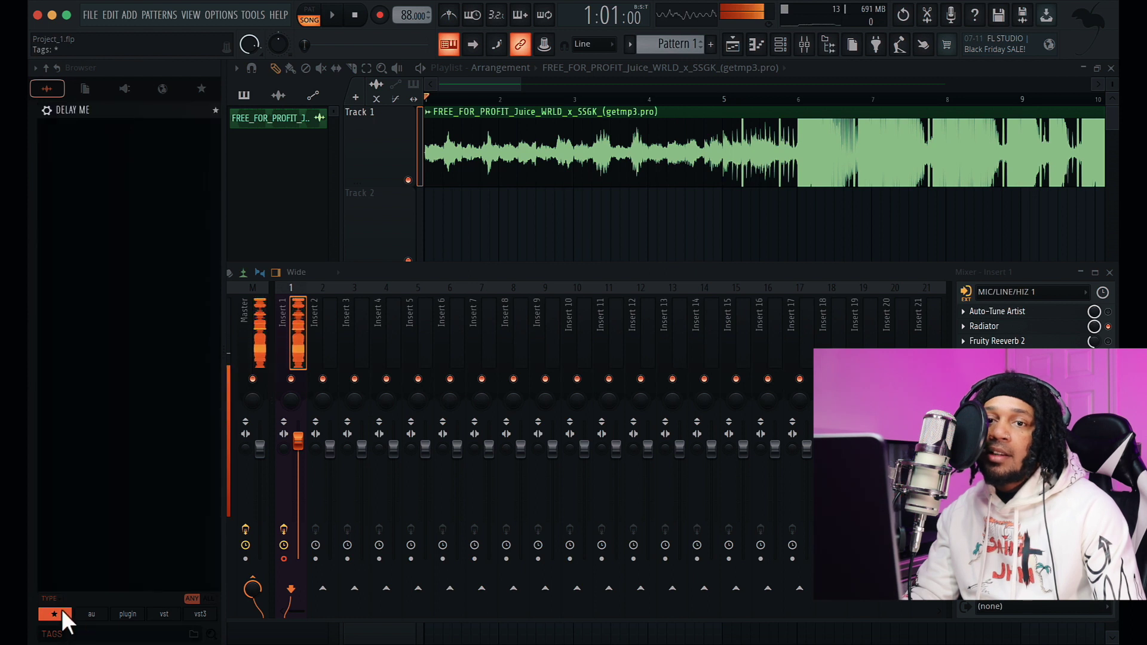
{"action": "left_click", "coordinate": [60, 614]}
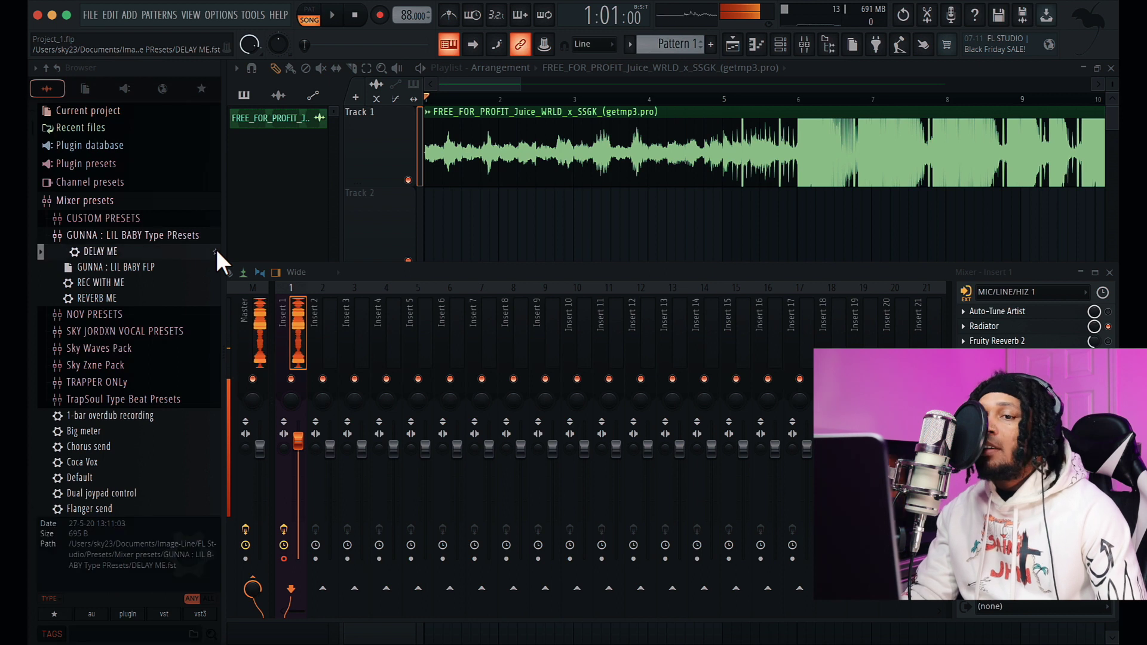
Star all three presets in the TRAPPER ONLy mixer preset folder and filter the browser to favorites only
{"action": "left_click", "coordinate": [192, 233]}
{"action": "left_click", "coordinate": [182, 220]}
{"action": "left_click", "coordinate": [182, 220]}
{"action": "scroll", "coordinate": [172, 303], "scroll_direction": "down", "scroll_amount": 8}
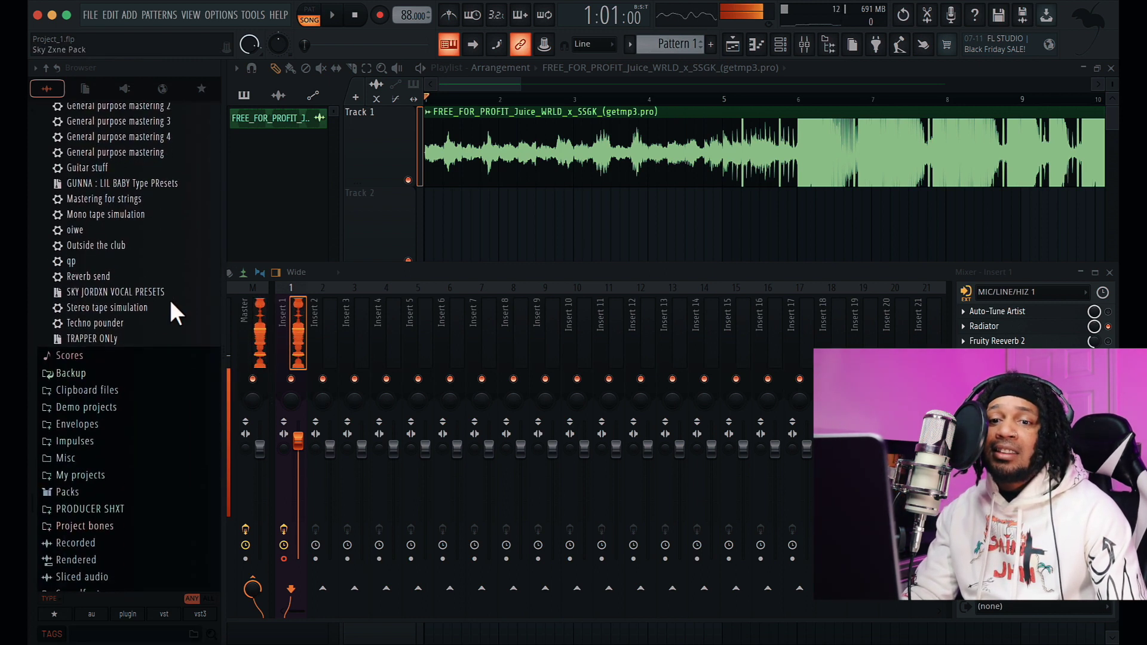
{"action": "scroll", "coordinate": [120, 329], "scroll_direction": "up", "scroll_amount": 3}
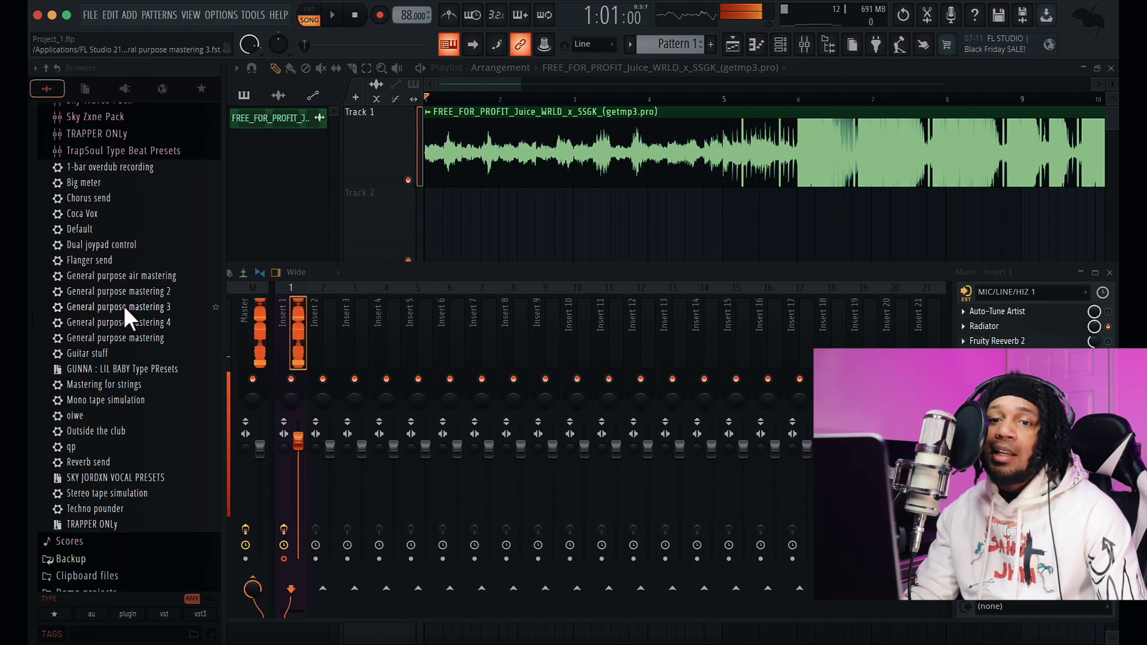
{"action": "scroll", "coordinate": [113, 302], "scroll_direction": "up", "scroll_amount": 3}
{"action": "left_click", "coordinate": [97, 288]}
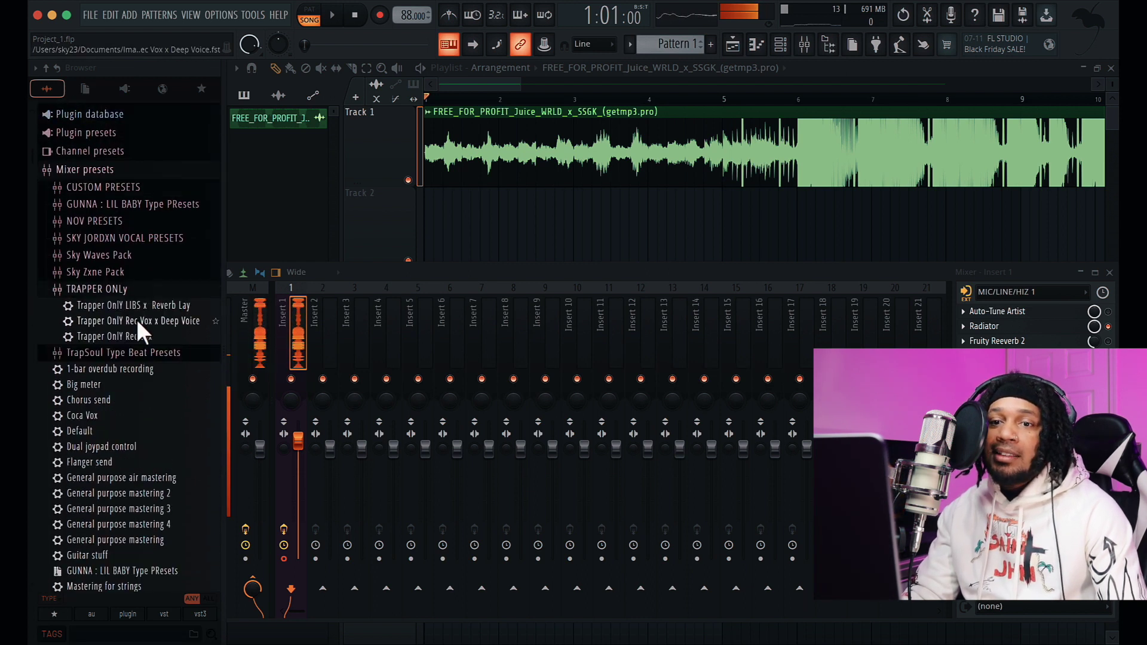
{"action": "left_click", "coordinate": [216, 306]}
{"action": "left_click", "coordinate": [216, 321]}
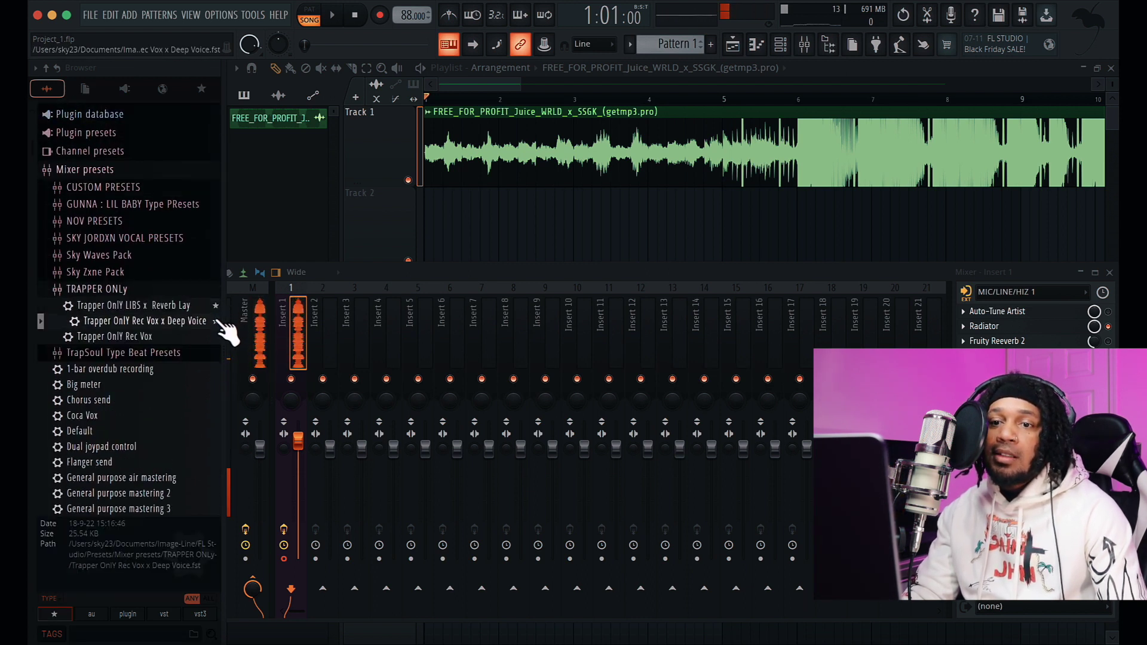
{"action": "left_click", "coordinate": [216, 337]}
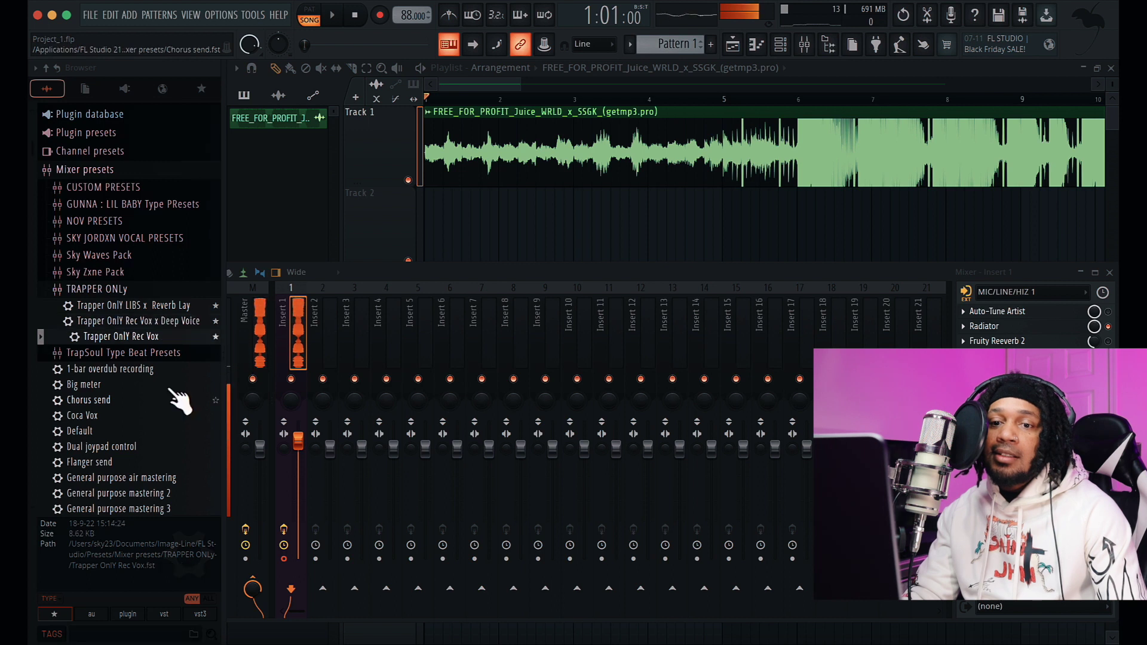
{"action": "left_click", "coordinate": [55, 615]}
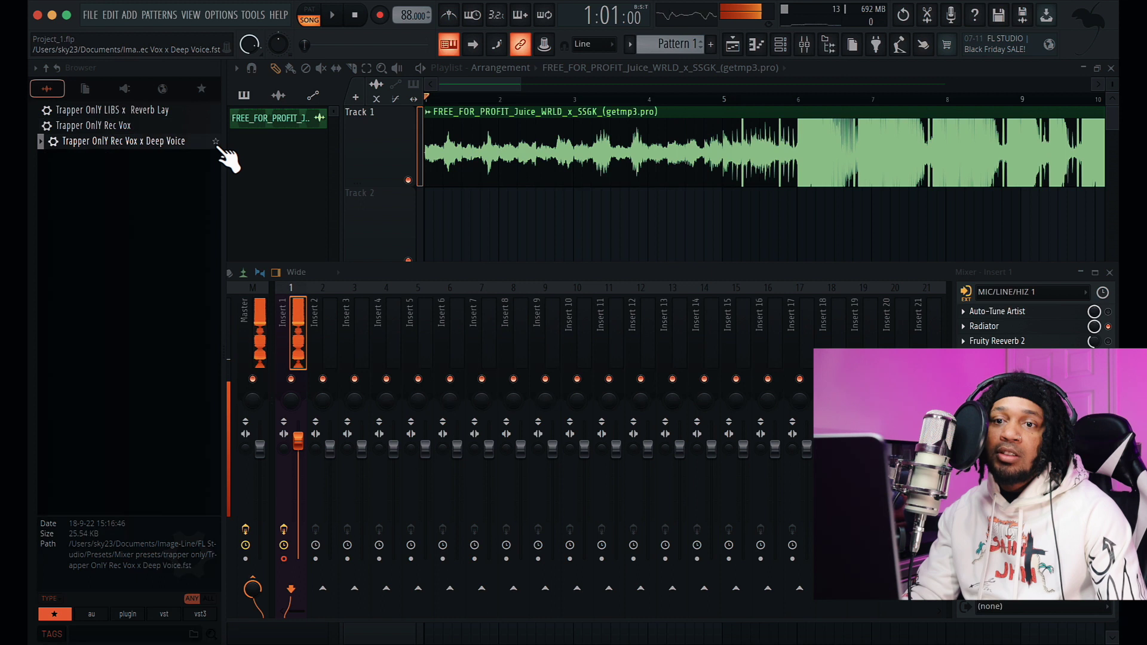
Unstar the three Trapper OnlY presets, clear the favorites filter and leave the Mixer presets folder collapsed
{"action": "left_click", "coordinate": [67, 616]}
{"action": "left_click", "coordinate": [67, 615]}
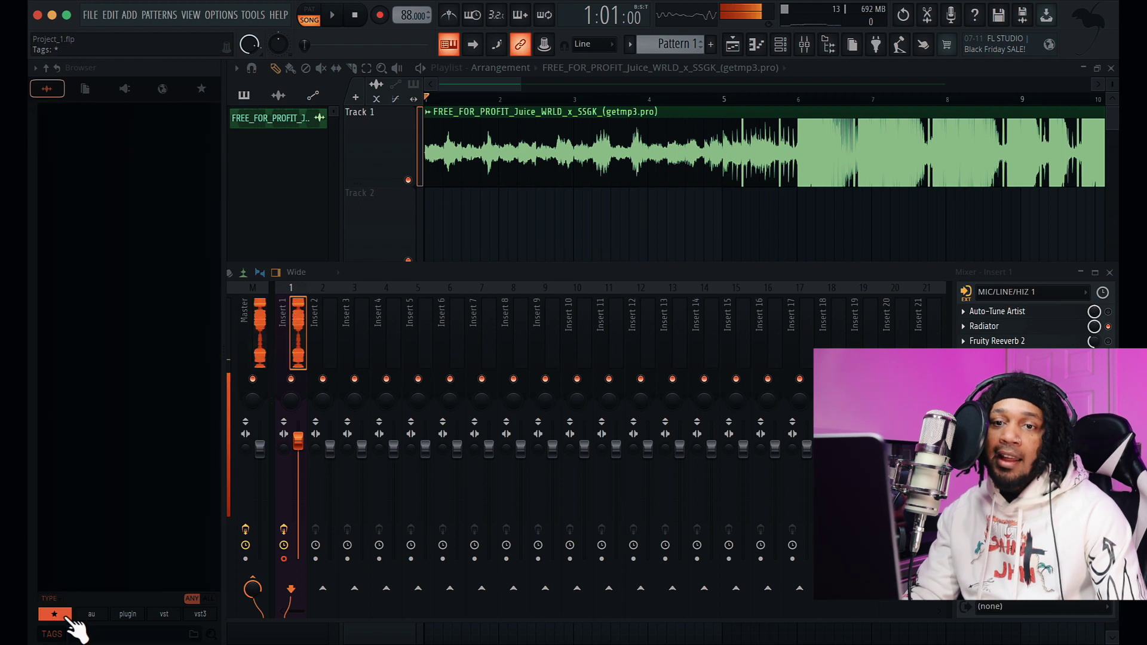
{"action": "left_click", "coordinate": [67, 616]}
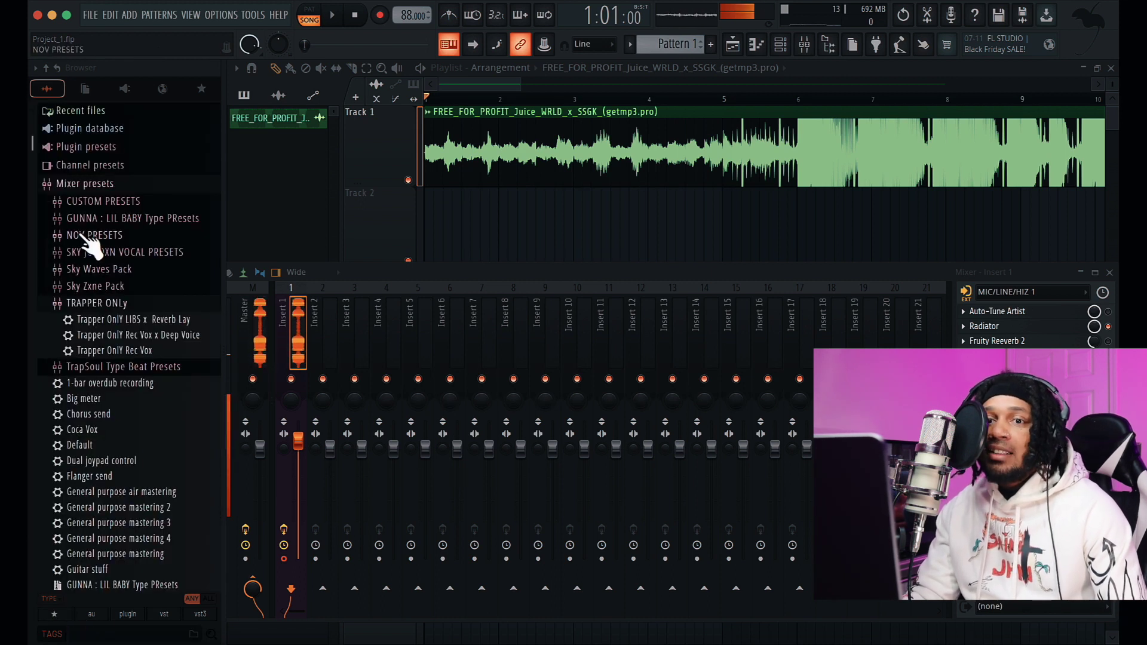
{"action": "left_click", "coordinate": [95, 186]}
{"action": "left_click", "coordinate": [96, 202]}
{"action": "left_click", "coordinate": [99, 203]}
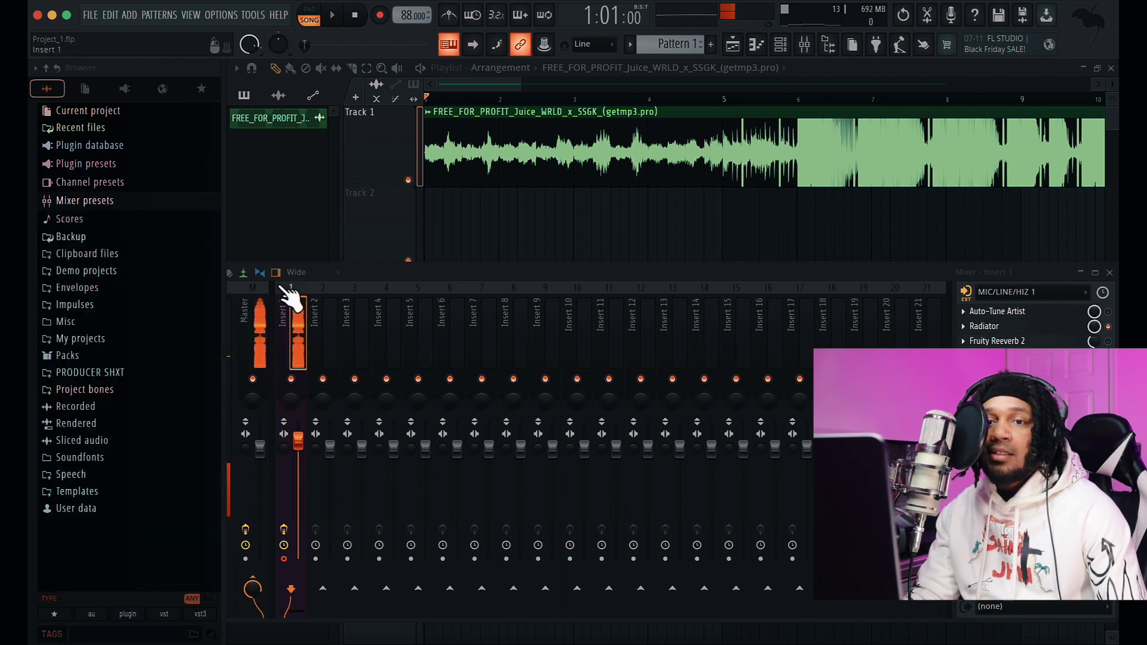
{"action": "left_click", "coordinate": [110, 200]}
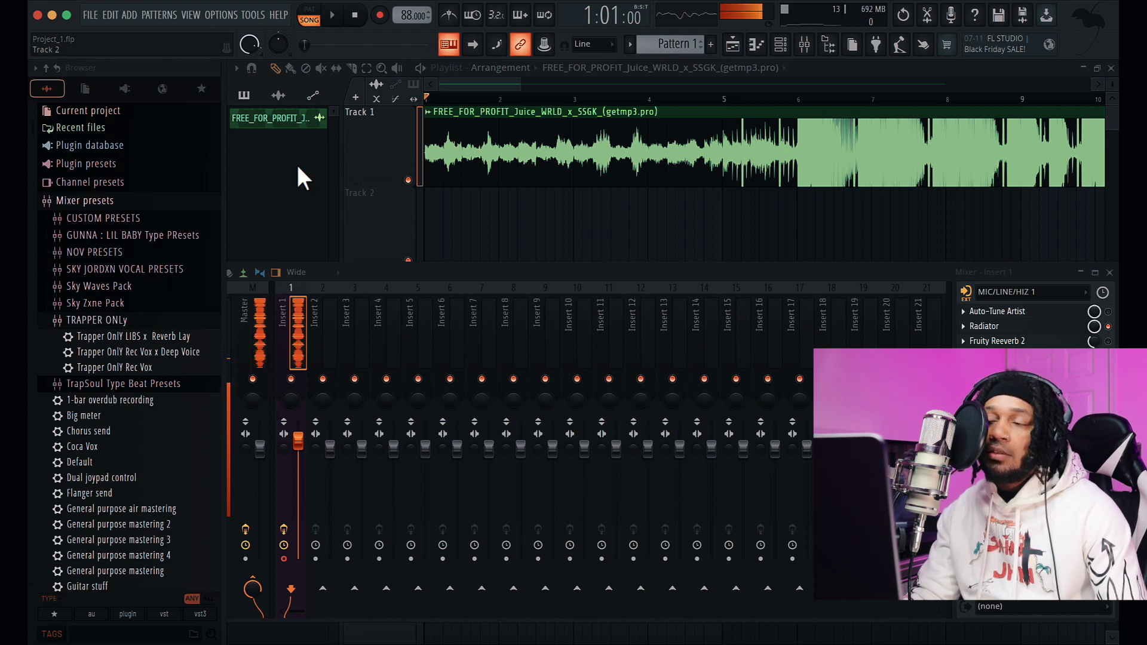
{"action": "left_click", "coordinate": [120, 203]}
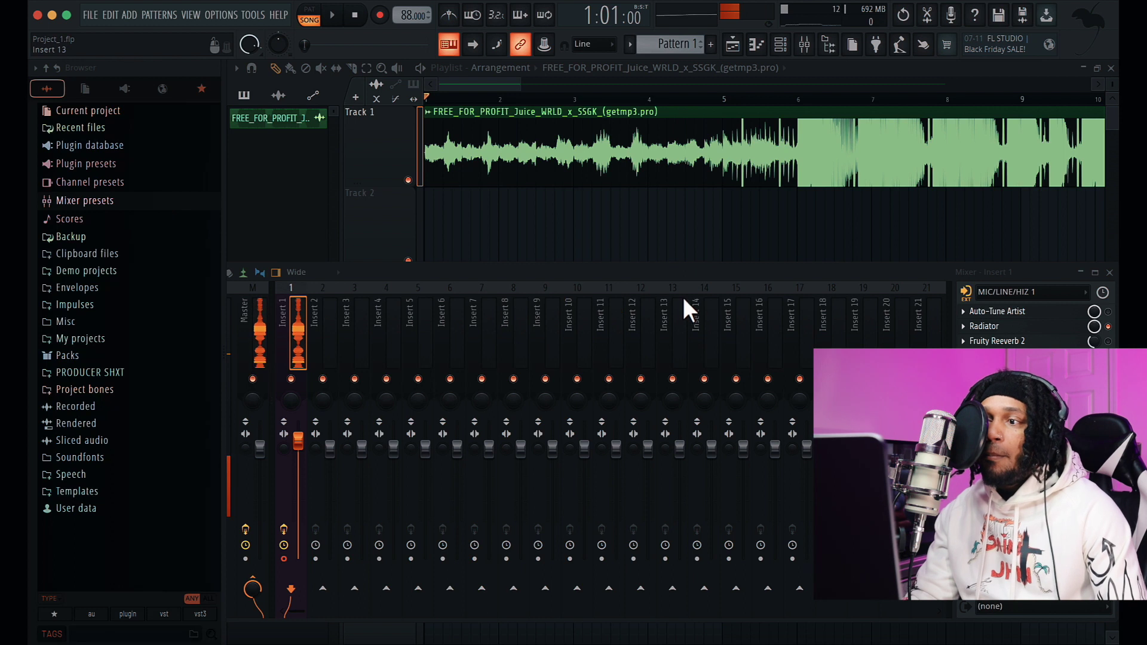
Compare the dark, light and custom presets in the theme settings, apply the v2 theme and close the settings
{"action": "mouse_move", "coordinate": [519, 269]}
{"action": "left_mouse_down"}
{"action": "mouse_move", "coordinate": [543, 264]}
{"action": "mouse_move", "coordinate": [522, 260]}
{"action": "left_mouse_up"}
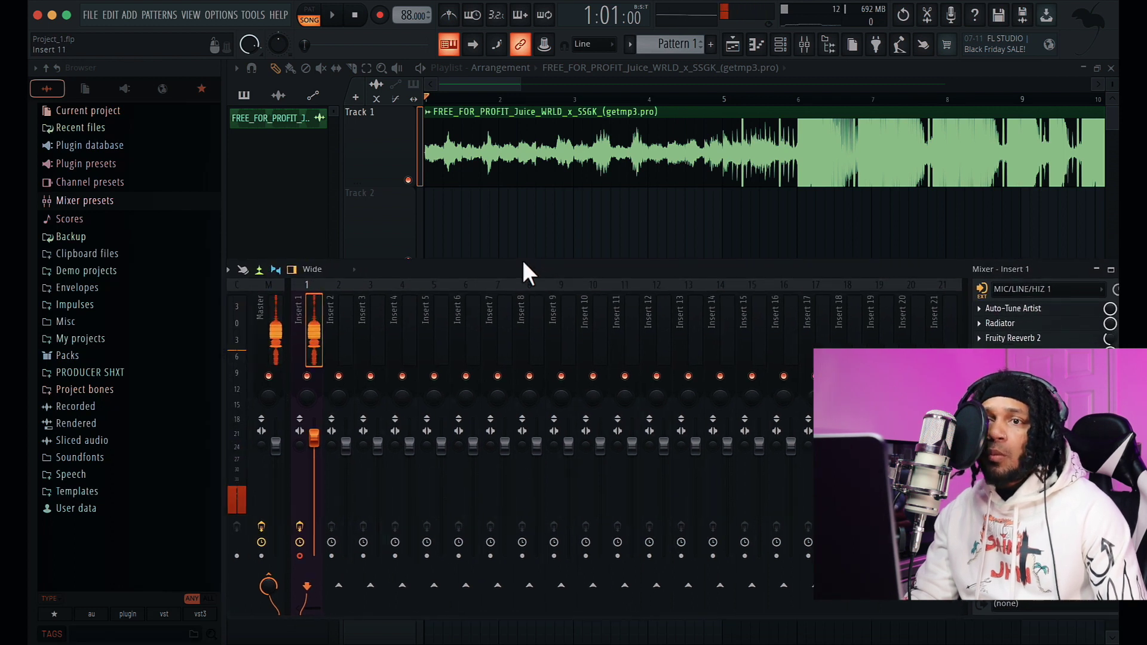
{"action": "left_click", "coordinate": [222, 15]}
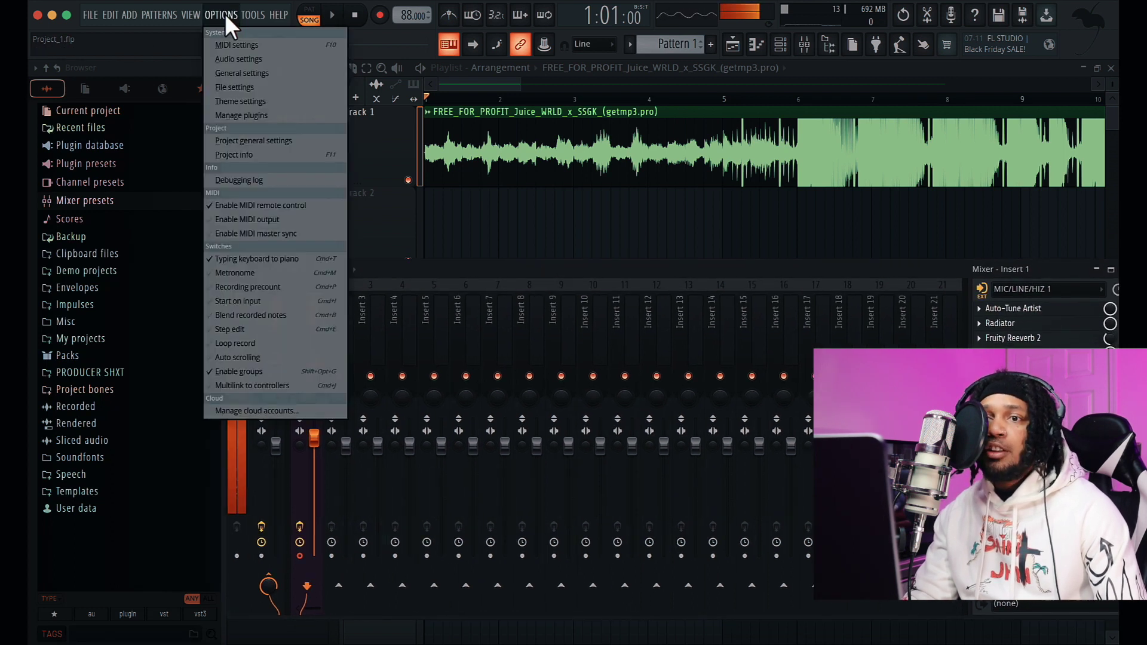
{"action": "left_click", "coordinate": [253, 101]}
{"action": "left_click", "coordinate": [561, 152]}
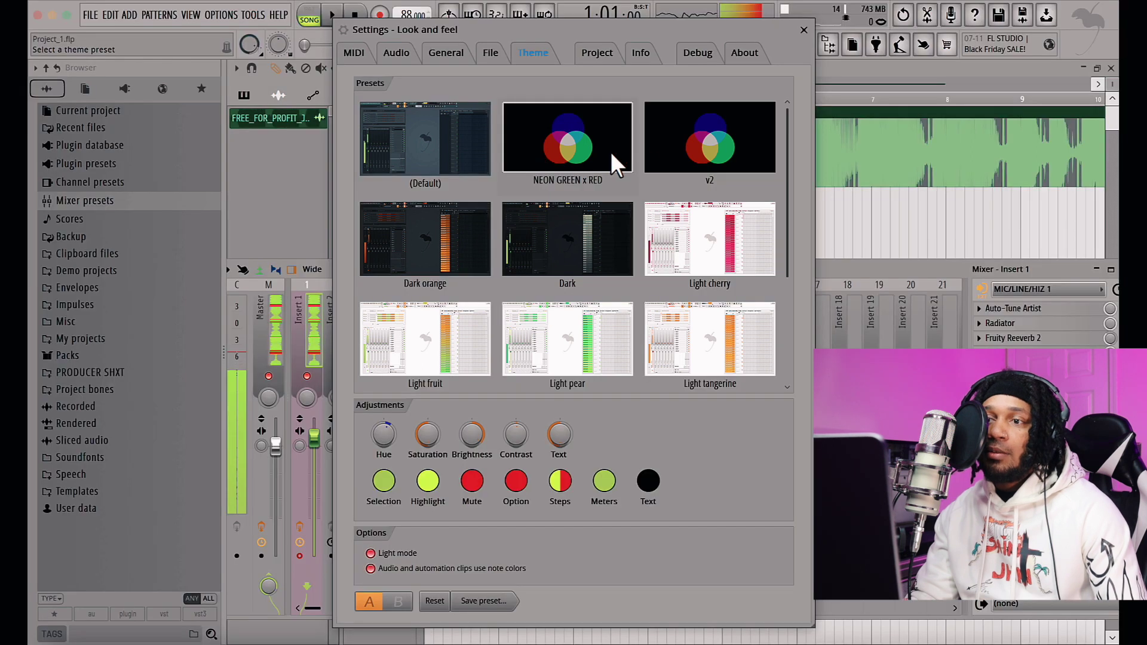
{"action": "left_click", "coordinate": [670, 136]}
{"action": "left_click", "coordinate": [674, 279]}
{"action": "left_click", "coordinate": [687, 331]}
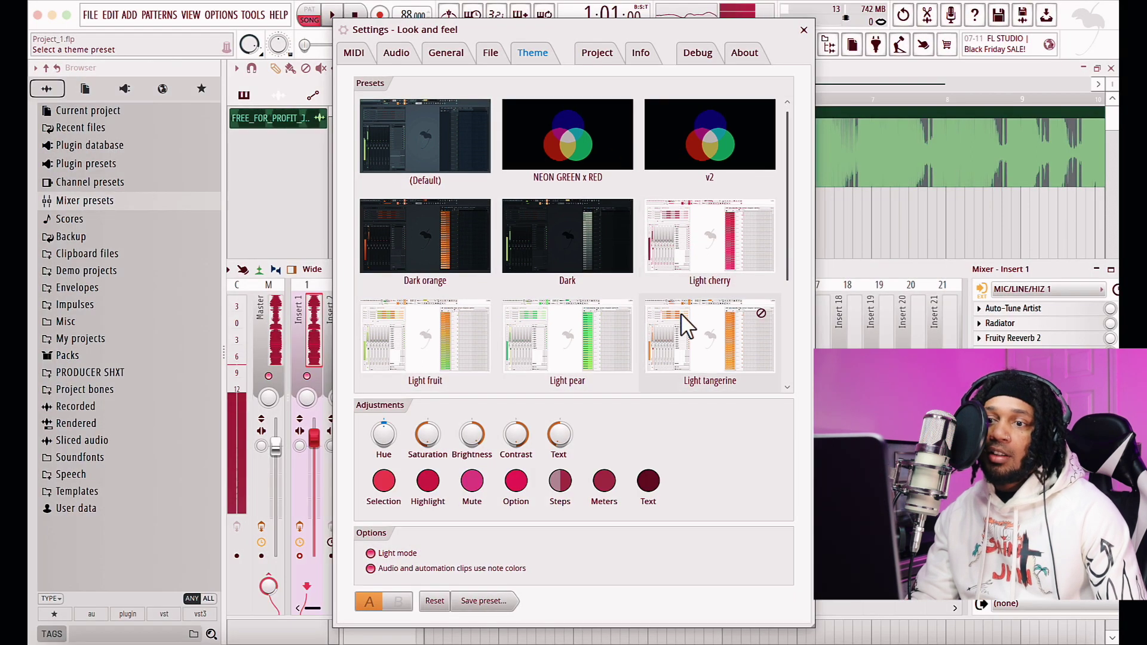
{"action": "left_click", "coordinate": [545, 351]}
{"action": "left_click", "coordinate": [426, 336]}
{"action": "left_click", "coordinate": [457, 243]}
{"action": "left_click", "coordinate": [580, 254]}
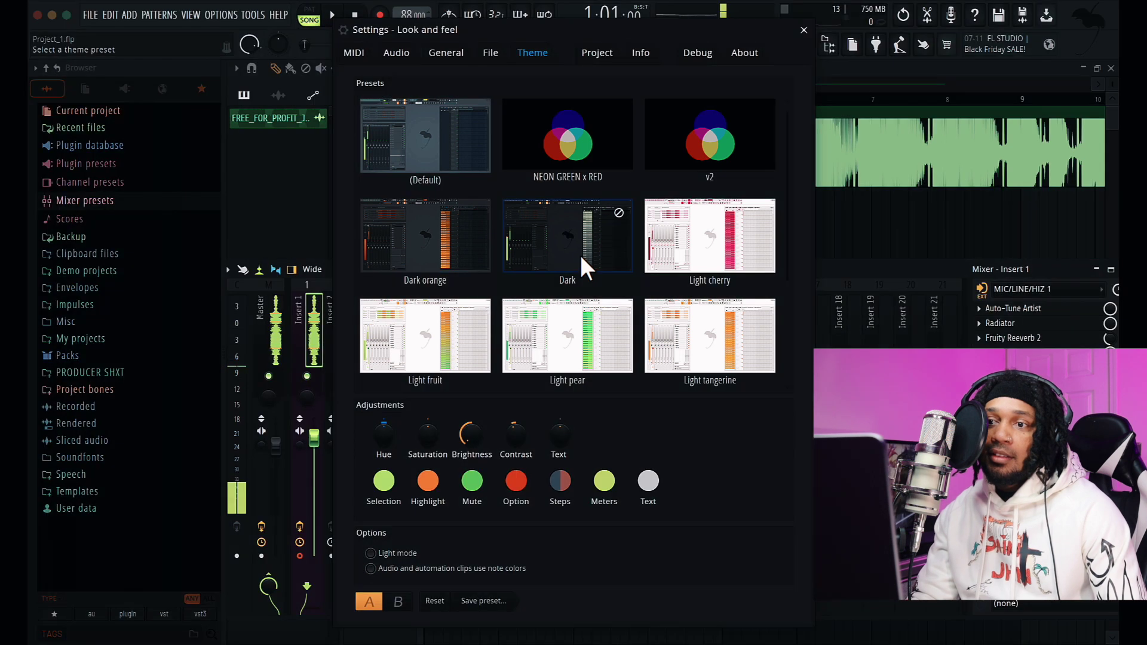
{"action": "left_click", "coordinate": [569, 145]}
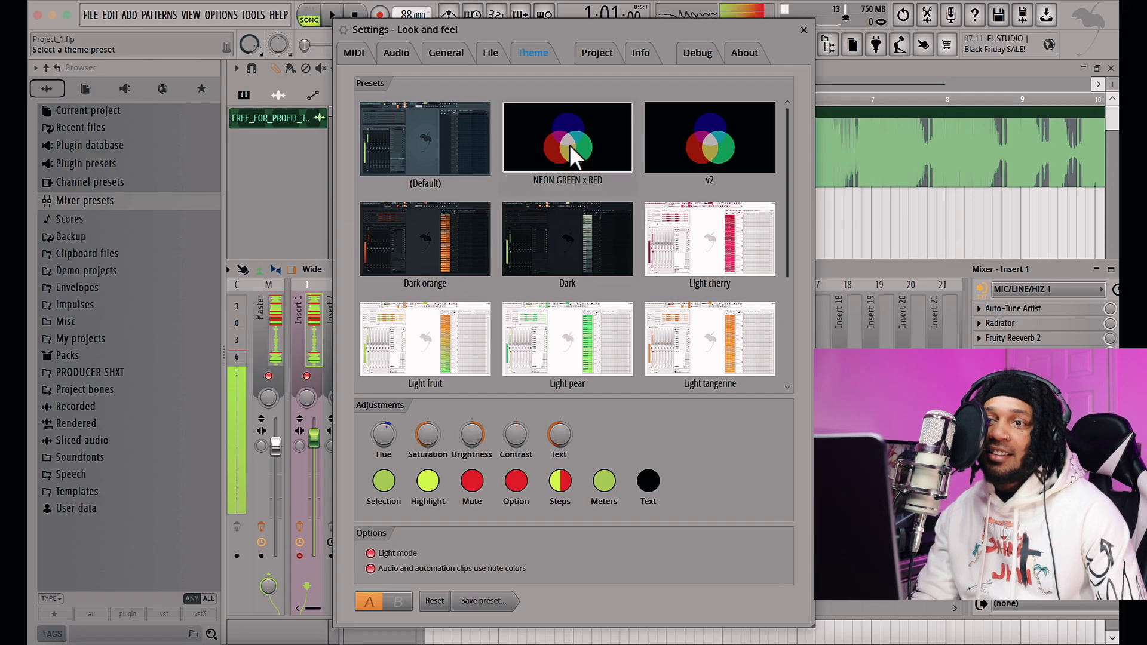
{"action": "left_click", "coordinate": [717, 153]}
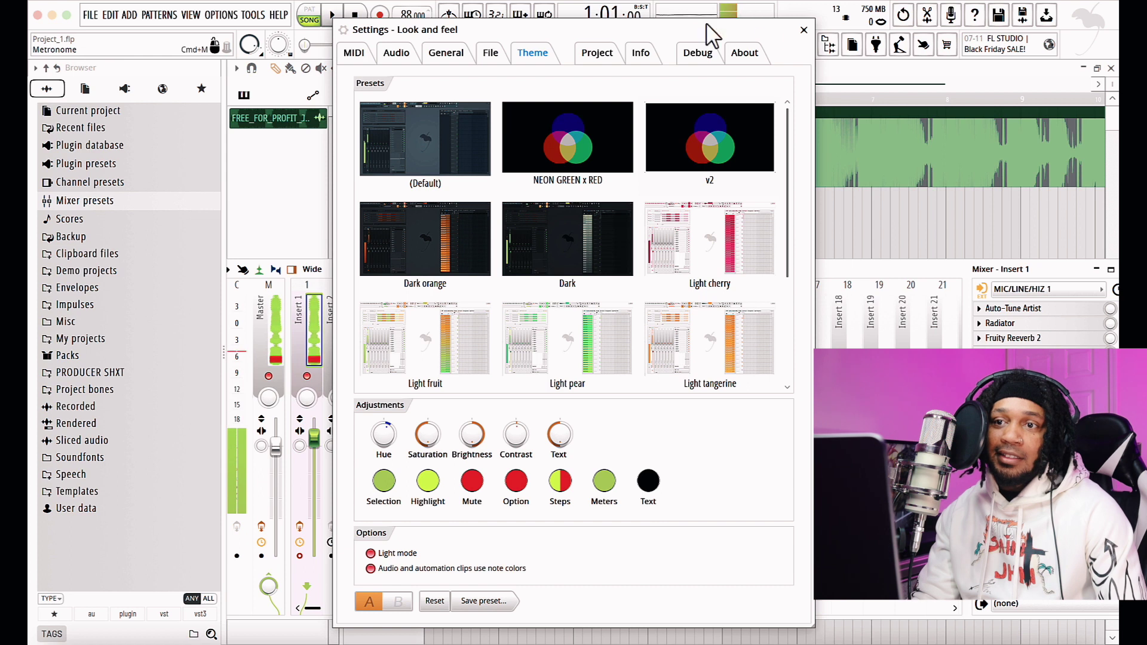
{"action": "left_click", "coordinate": [804, 30]}
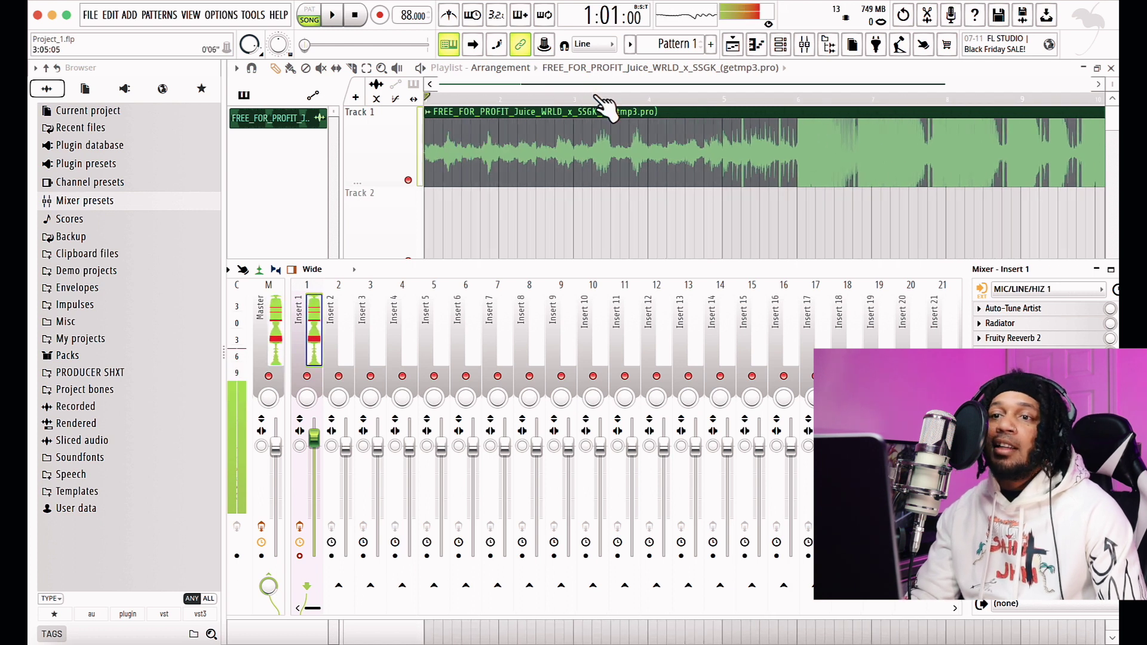
Turn off automation in the recording filter and assign mixer Insert 1 to a new audio track in the playlist
{"action": "right_click", "coordinate": [381, 15]}
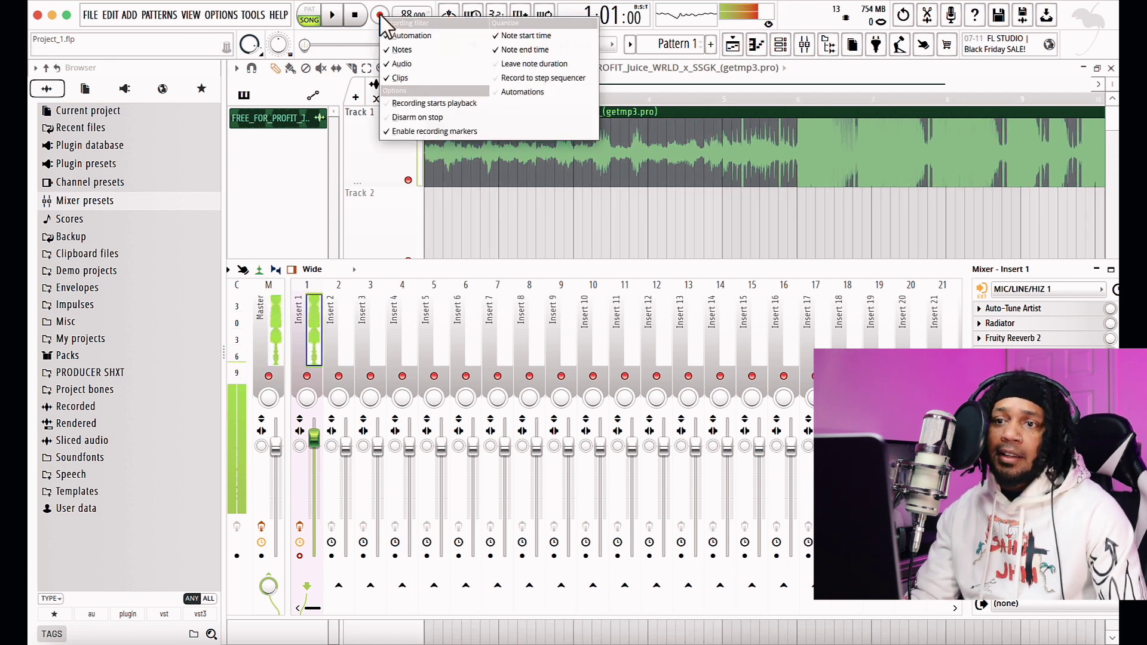
{"action": "left_click", "coordinate": [410, 33]}
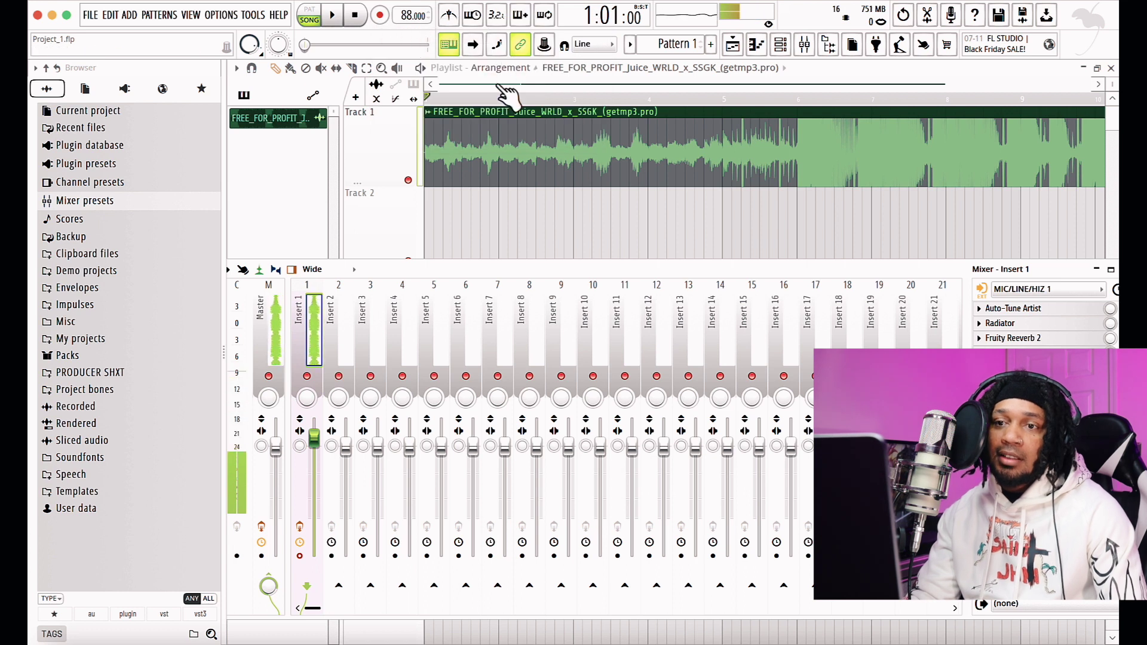
{"action": "right_click", "coordinate": [310, 281]}
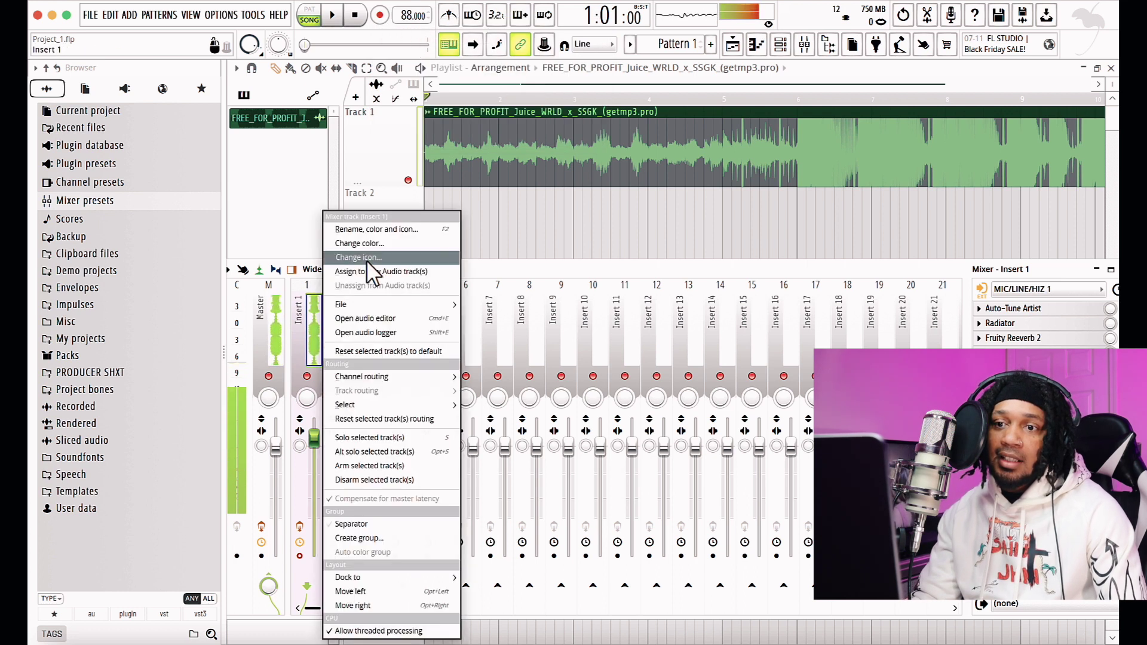
{"action": "left_click", "coordinate": [376, 272]}
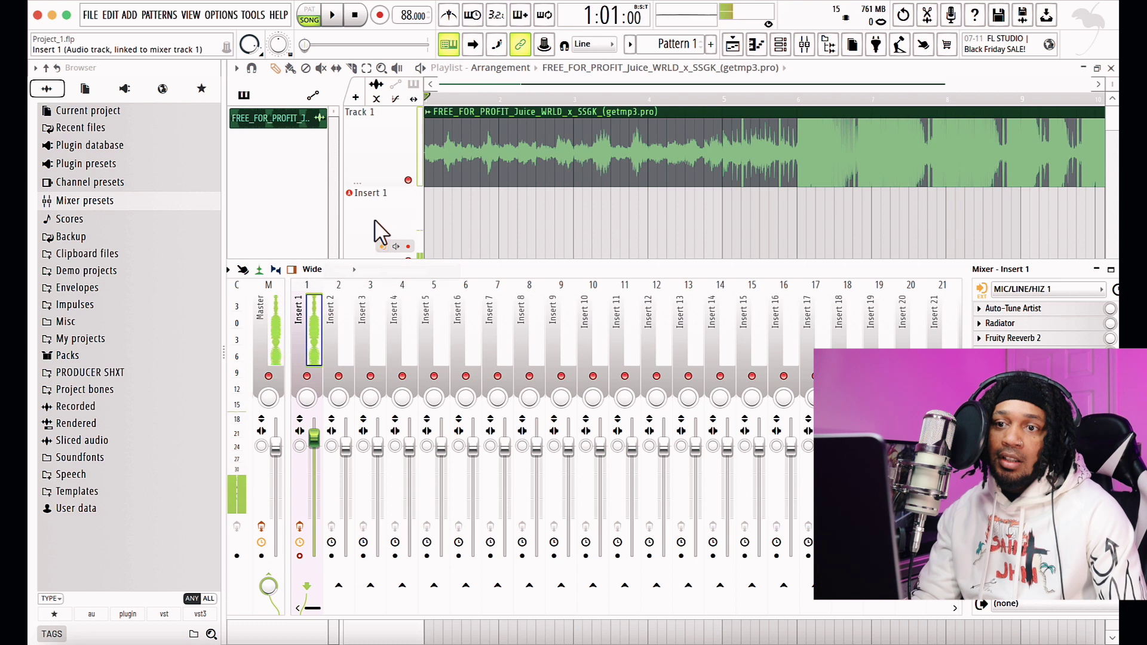
Lower Insert 1's mixer volume slightly and start recording a vocal take from bar 1 onto its audio track
{"action": "left_click_drag", "start_coordinate": [314, 438], "coordinate": [314, 457]}
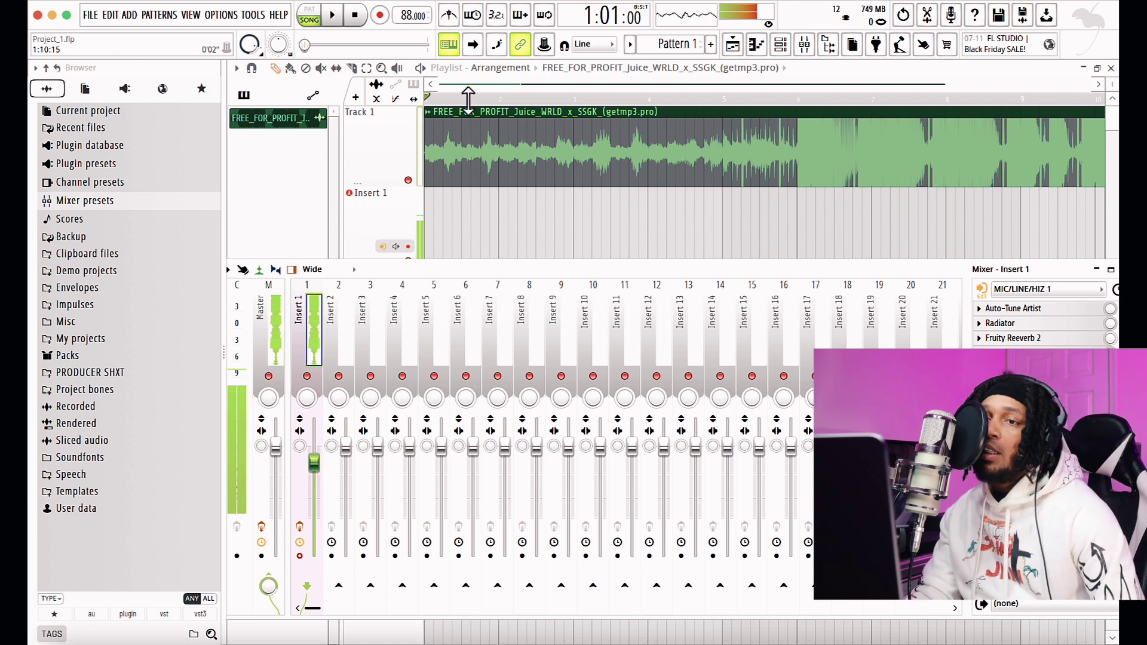
{"action": "left_click", "coordinate": [380, 15]}
{"action": "key", "text": "space"}
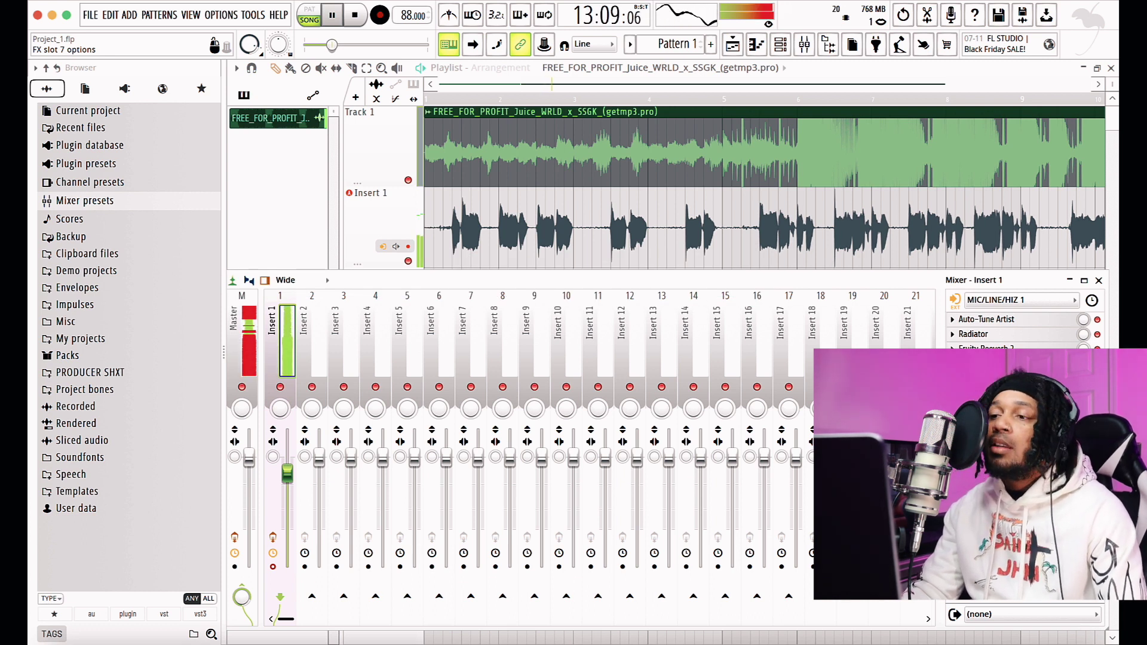
Stop recording, hide the mixer and move the recorded vocal clip from the Insert 1 track down to Track 3
{"action": "key", "text": "space"}
{"action": "scroll", "coordinate": [776, 200], "scroll_direction": "down", "scroll_amount": 1}
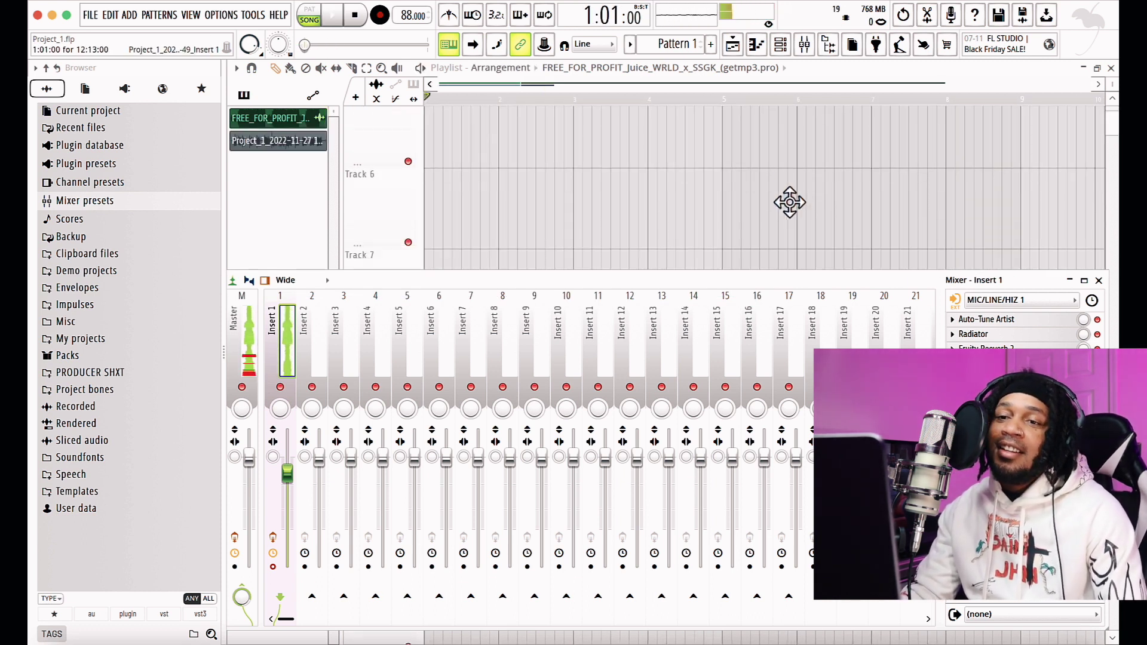
{"action": "key", "text": "F9"}
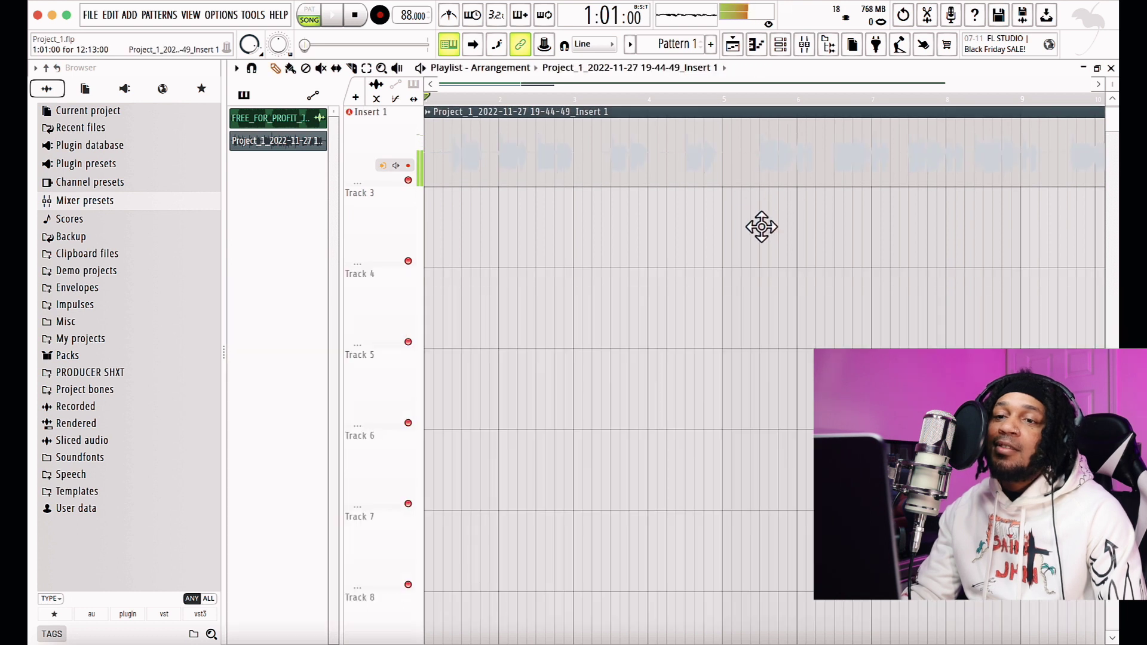
{"action": "left_click_drag", "start_coordinate": [761, 227], "coordinate": [761, 266]}
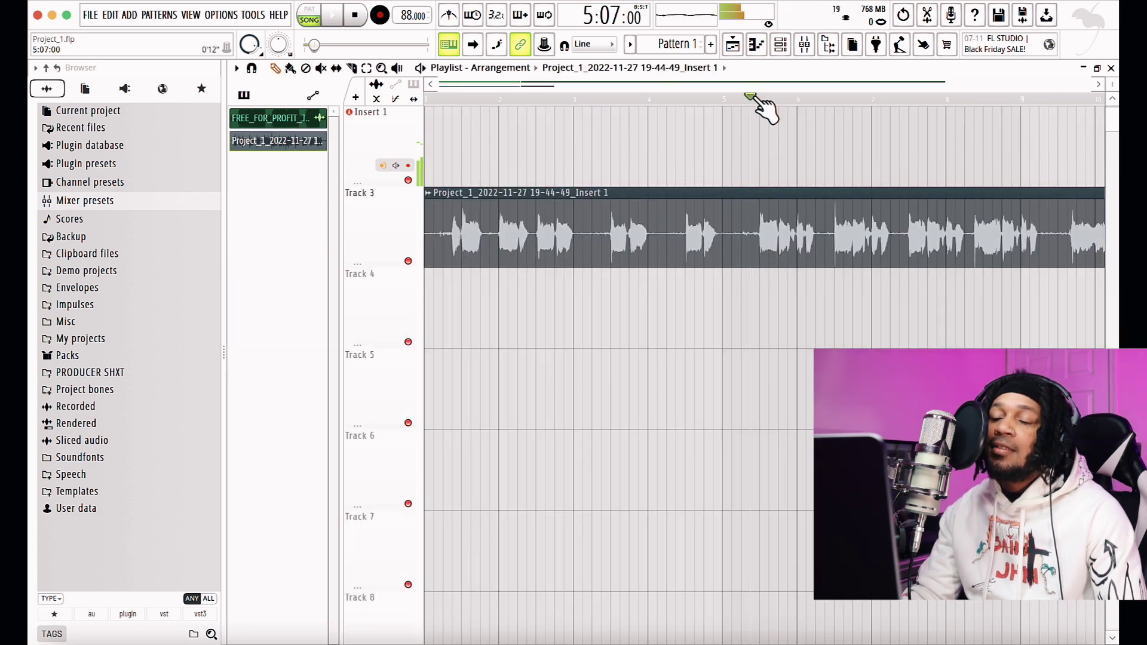
Record a second vocal take from 5:07:00 on the Insert 1 track and move its clip to Track 4
{"action": "key", "text": "space"}
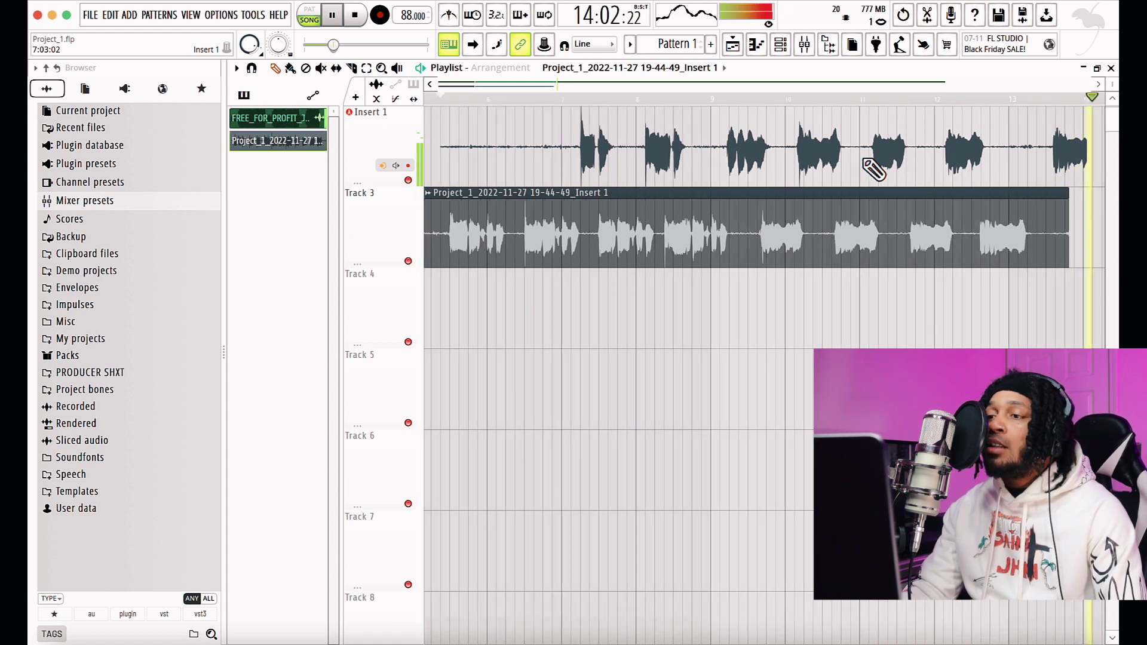
{"action": "key", "text": "space"}
{"action": "left_click_drag", "start_coordinate": [668, 172], "coordinate": [669, 335]}
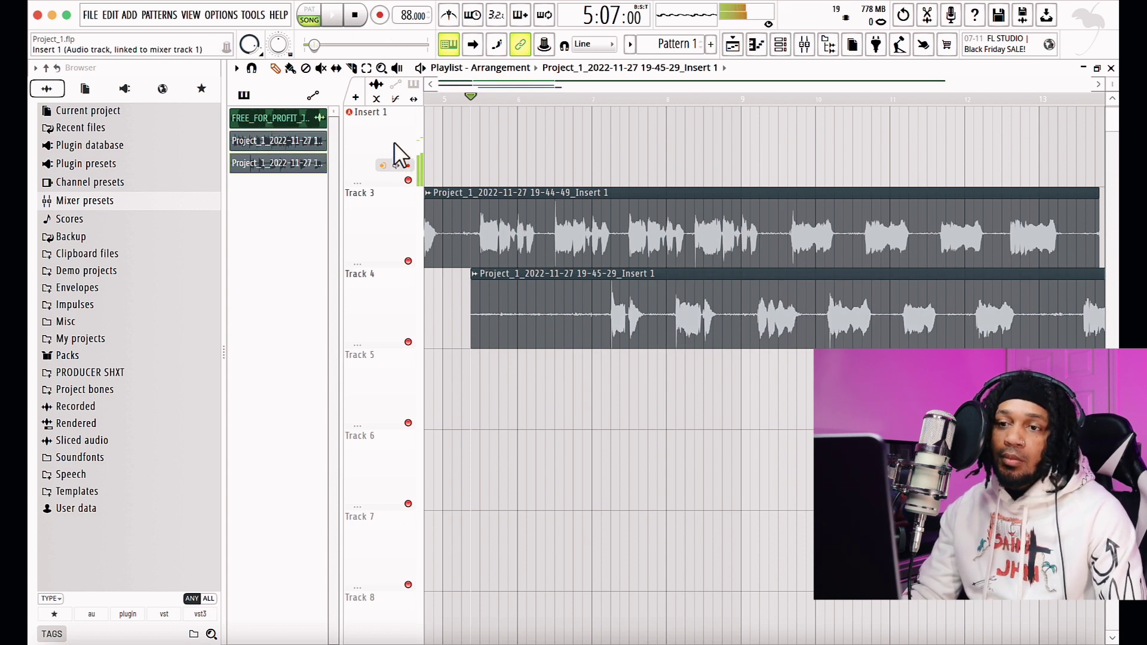
While playing back from 5:05:00, slice the Track 4 vocal clip at bar 7 and delete the part before it
{"action": "left_click", "coordinate": [463, 98]}
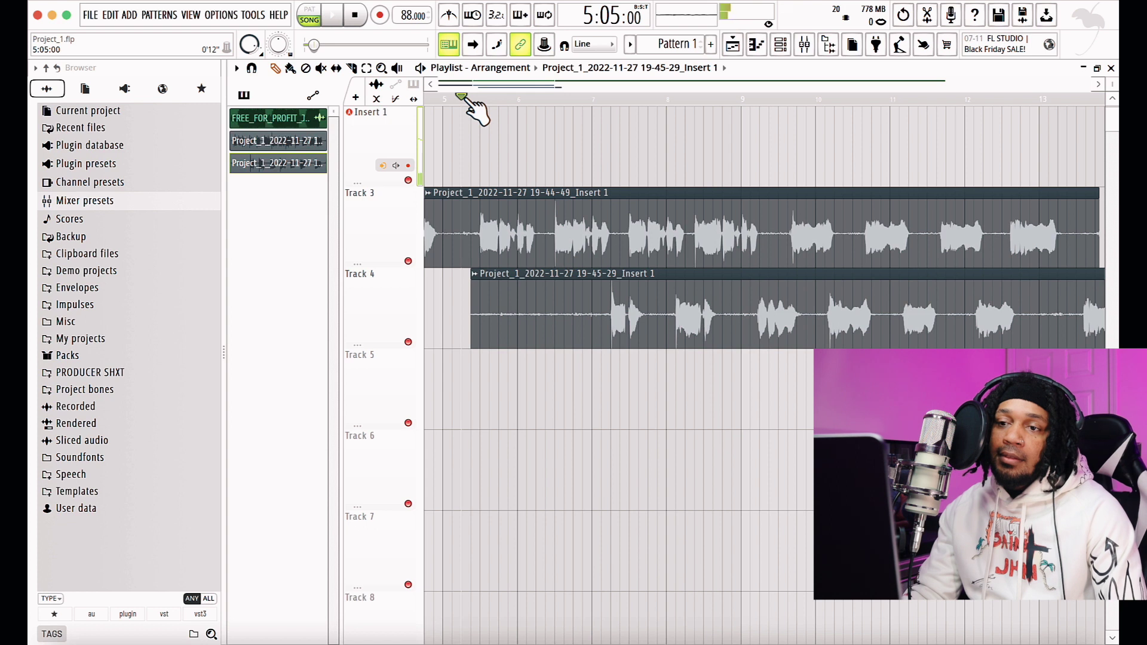
{"action": "key", "text": "space"}
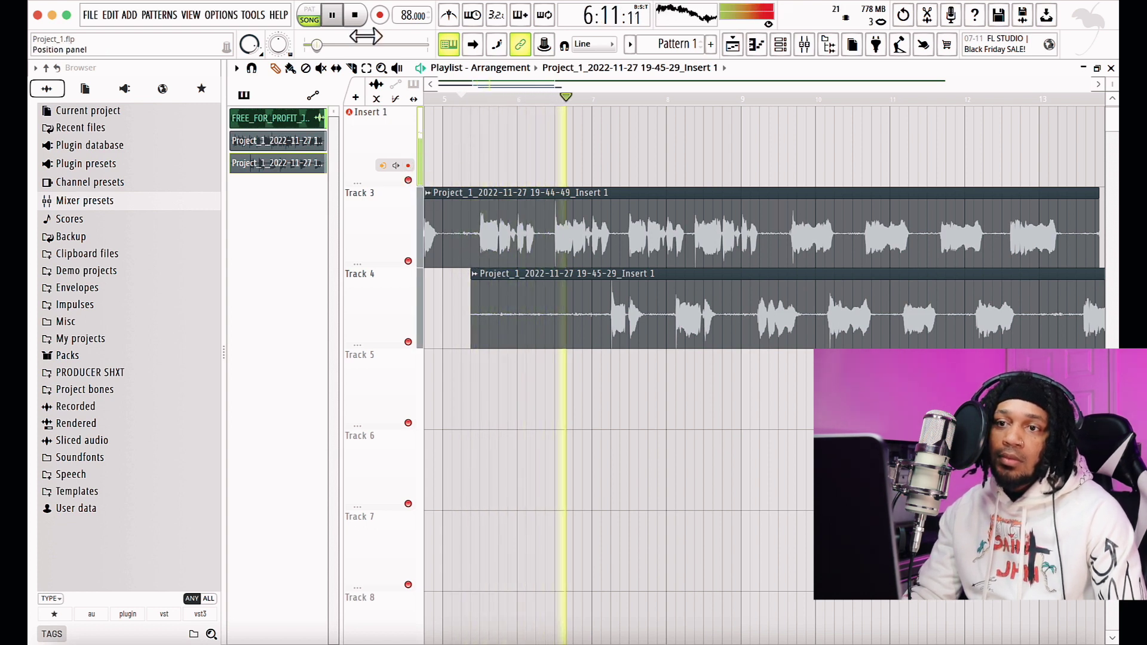
{"action": "left_click", "coordinate": [354, 69]}
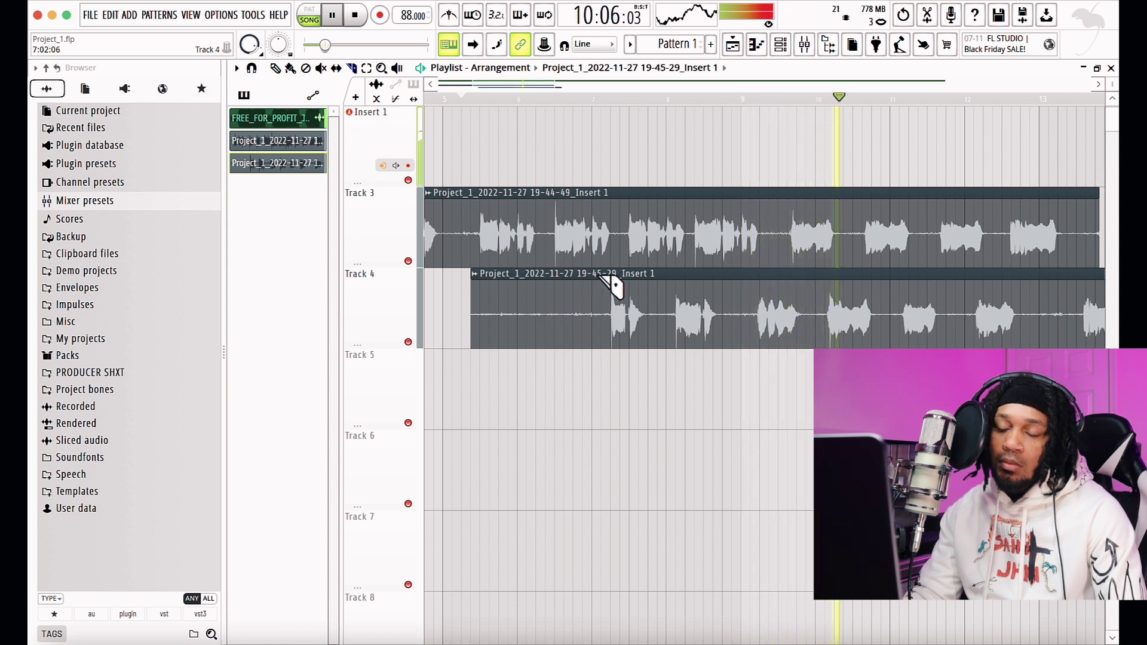
{"action": "mouse_move", "coordinate": [604, 280]}
{"action": "left_mouse_down"}
{"action": "mouse_move", "coordinate": [592, 376]}
{"action": "mouse_move", "coordinate": [590, 366]}
{"action": "left_mouse_up"}
{"action": "left_click", "coordinate": [276, 68]}
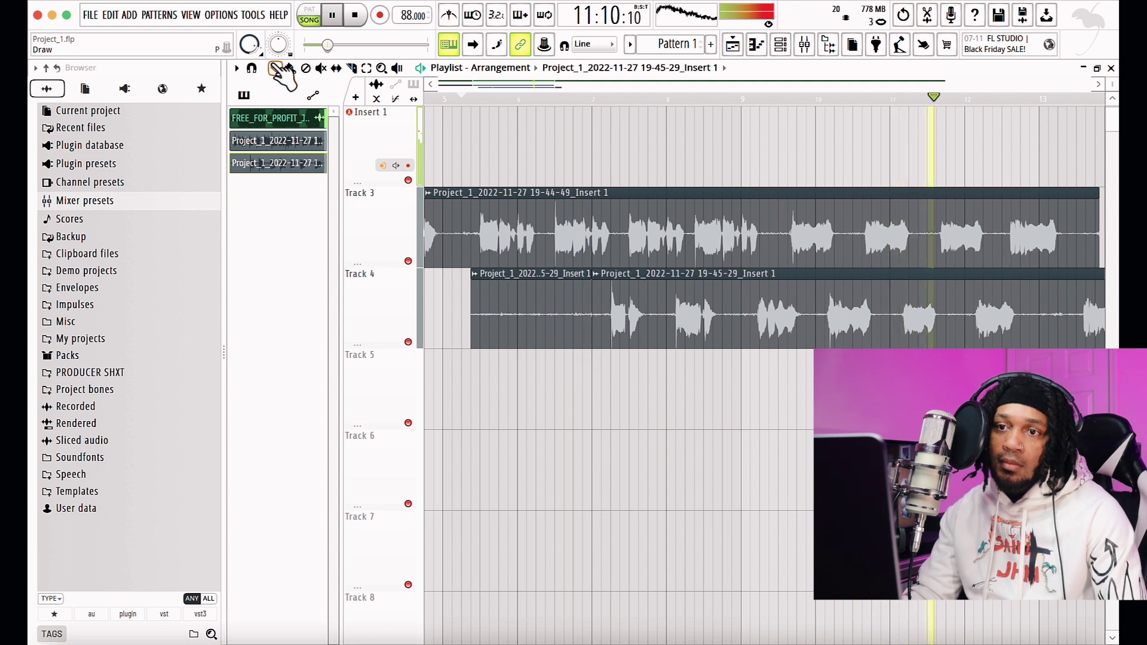
{"action": "right_click", "coordinate": [531, 318]}
{"action": "left_click_drag", "start_coordinate": [534, 84], "coordinate": [556, 84]}
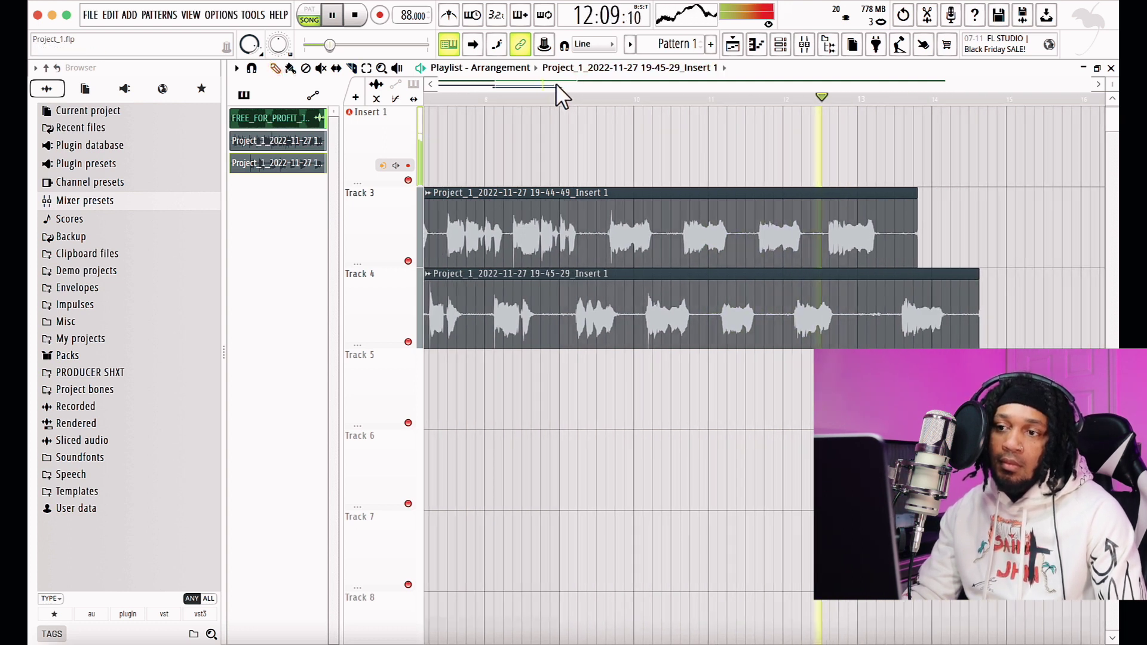
Stop playback and copy Insert 1's mixer track state, including its effects, onto Insert 2
{"action": "left_click", "coordinate": [804, 44]}
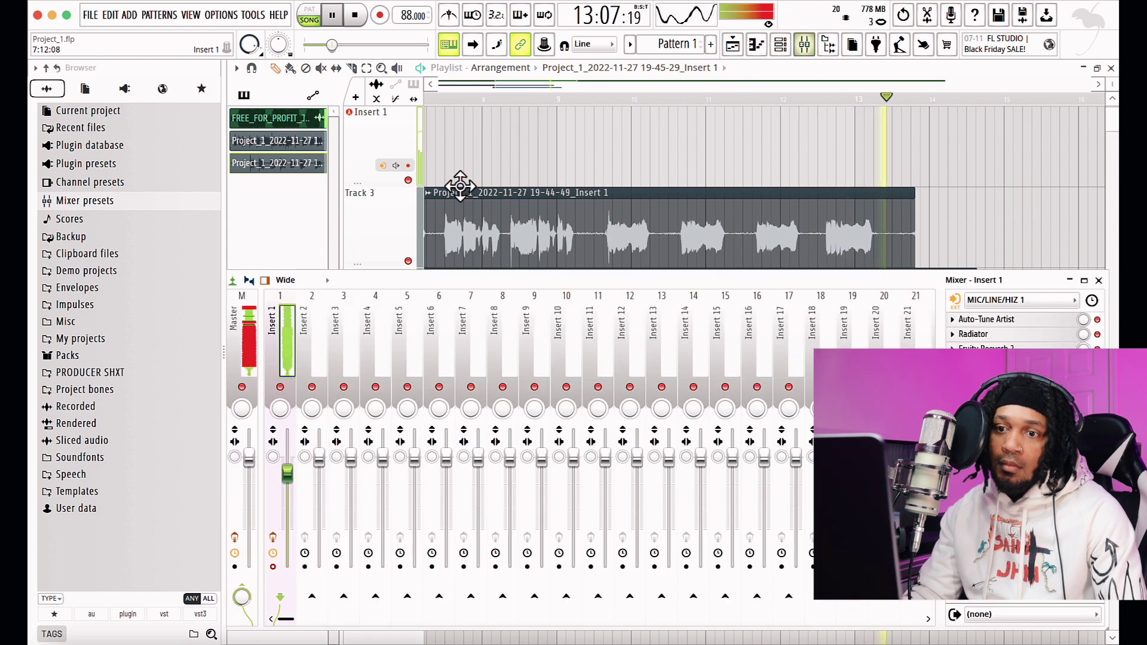
{"action": "key", "text": "space"}
{"action": "right_click", "coordinate": [290, 296]}
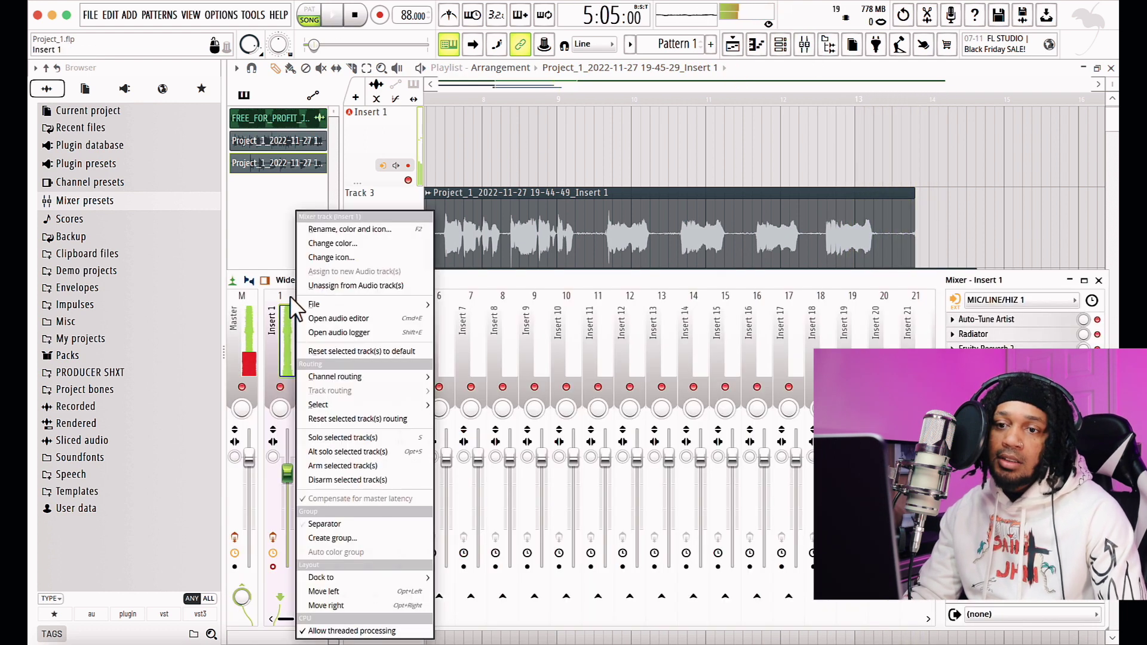
{"action": "mouse_move", "coordinate": [325, 300]}
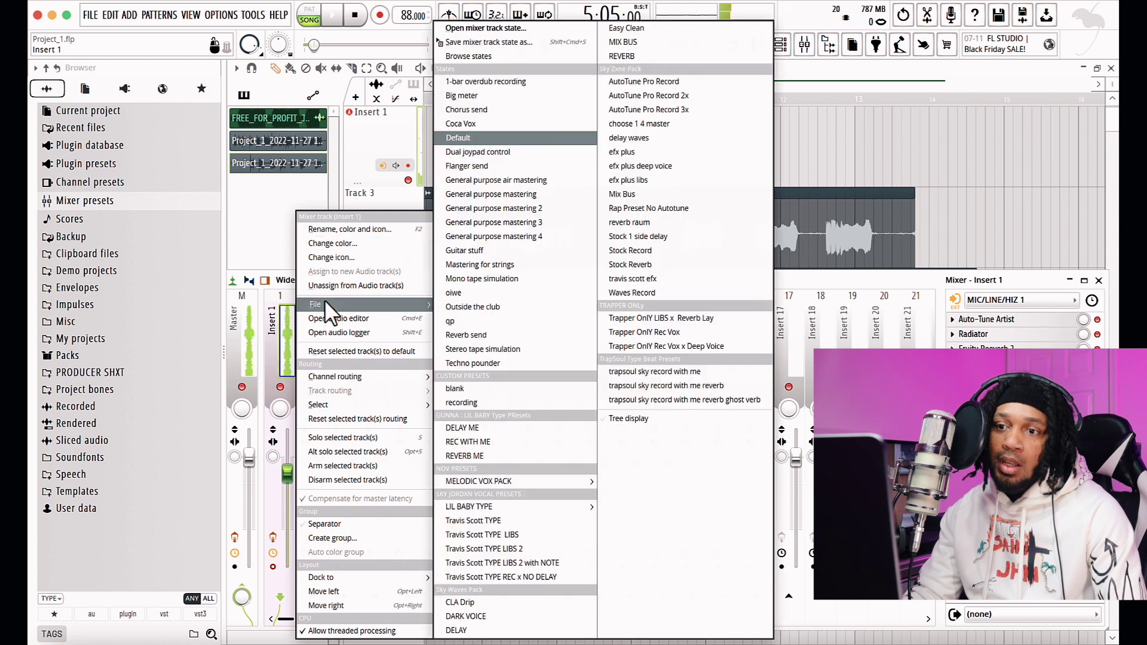
{"action": "left_click_drag", "start_coordinate": [451, 39], "coordinate": [322, 298]}
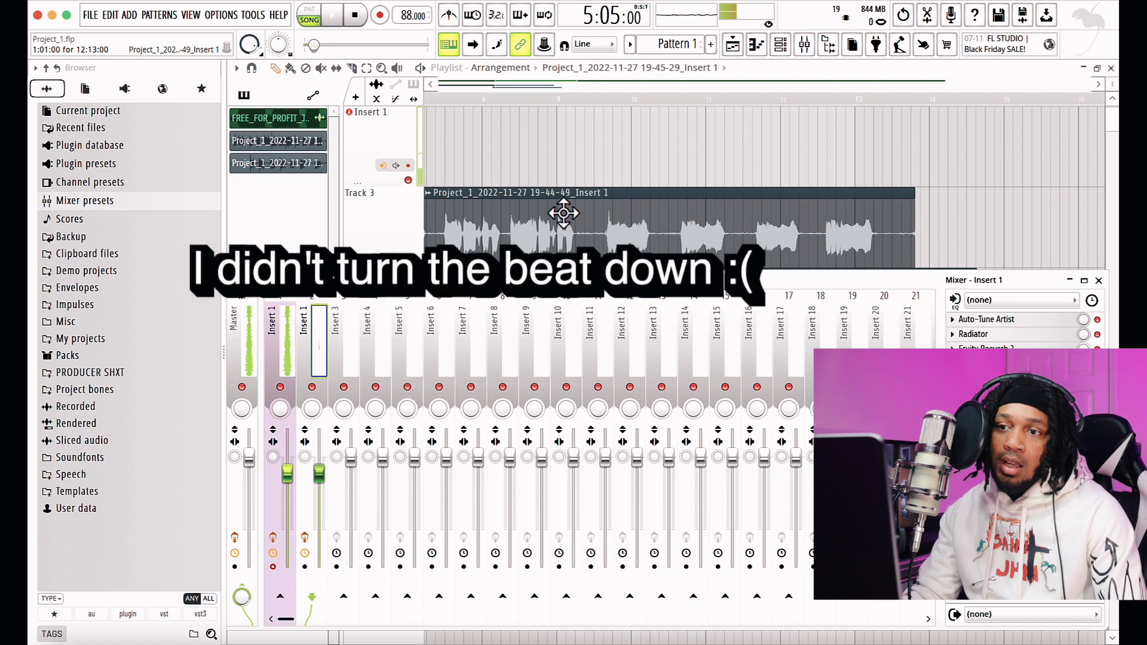
Route the Track 3 and Track 4 vocal clips to mixer track 2 in their channel settings and close the settings
{"action": "double_click", "coordinate": [605, 236]}
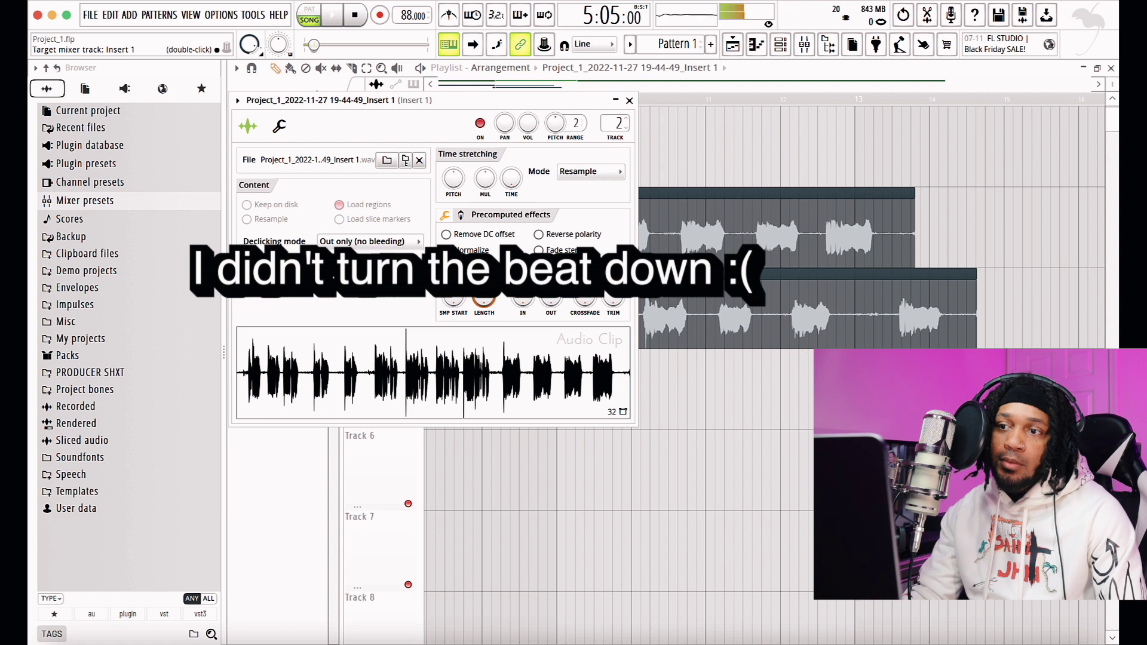
{"action": "double_click", "coordinate": [647, 315]}
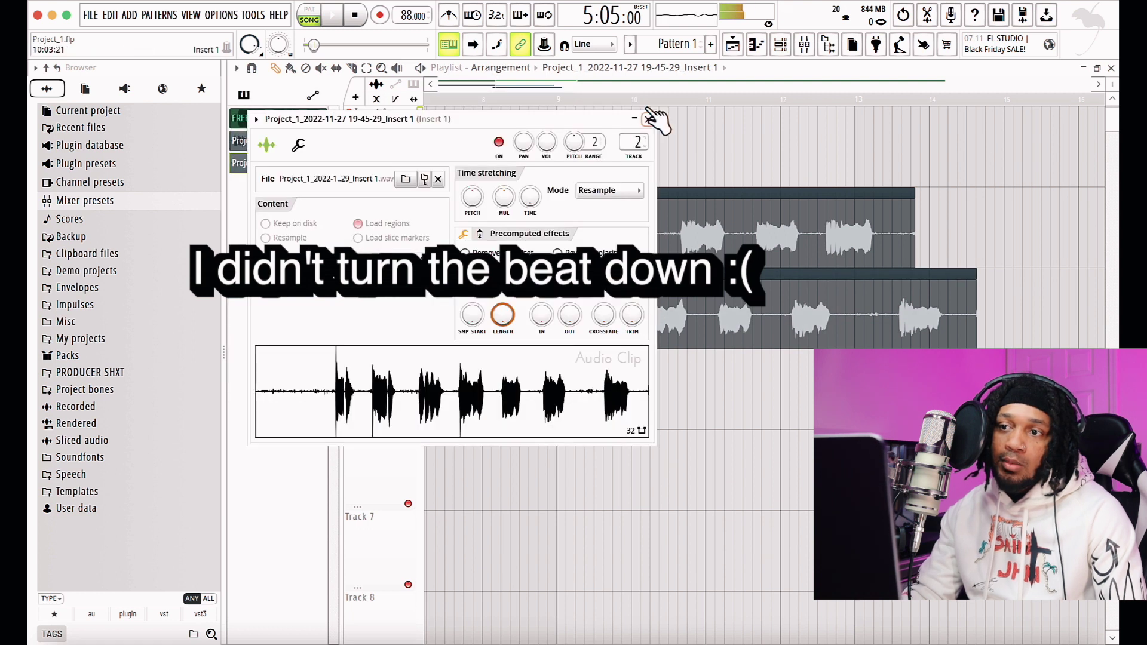
{"action": "left_click", "coordinate": [648, 119]}
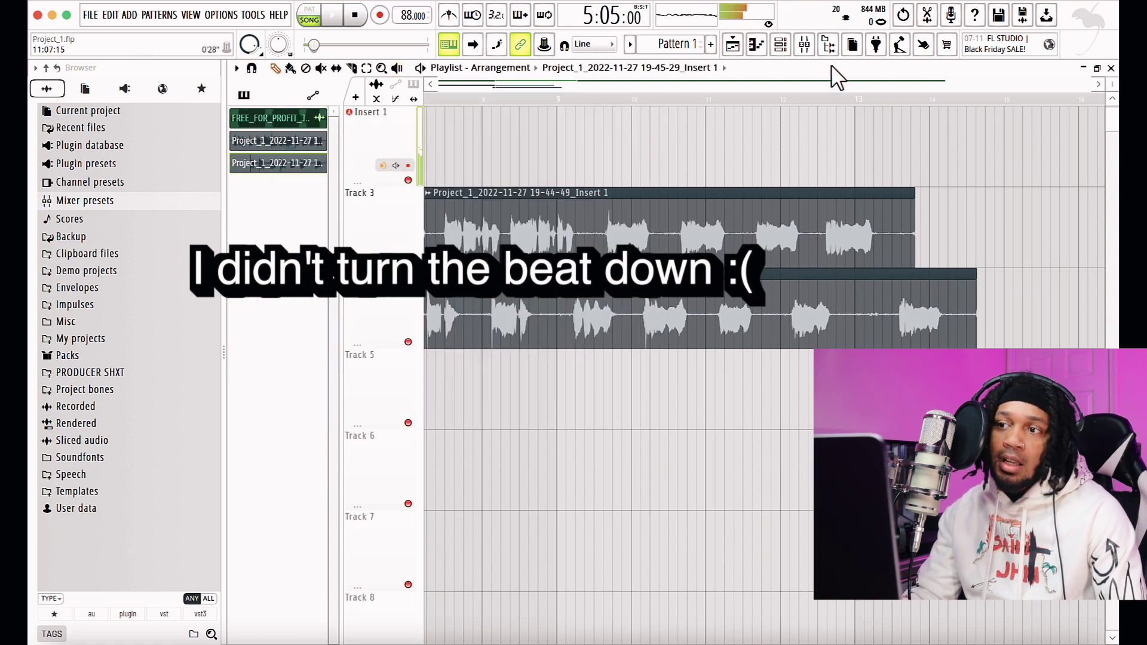
Show Insert 1's input and effects chain in the mixer, and hide the mixer again
{"action": "left_click", "coordinate": [807, 45]}
{"action": "left_click", "coordinate": [285, 299]}
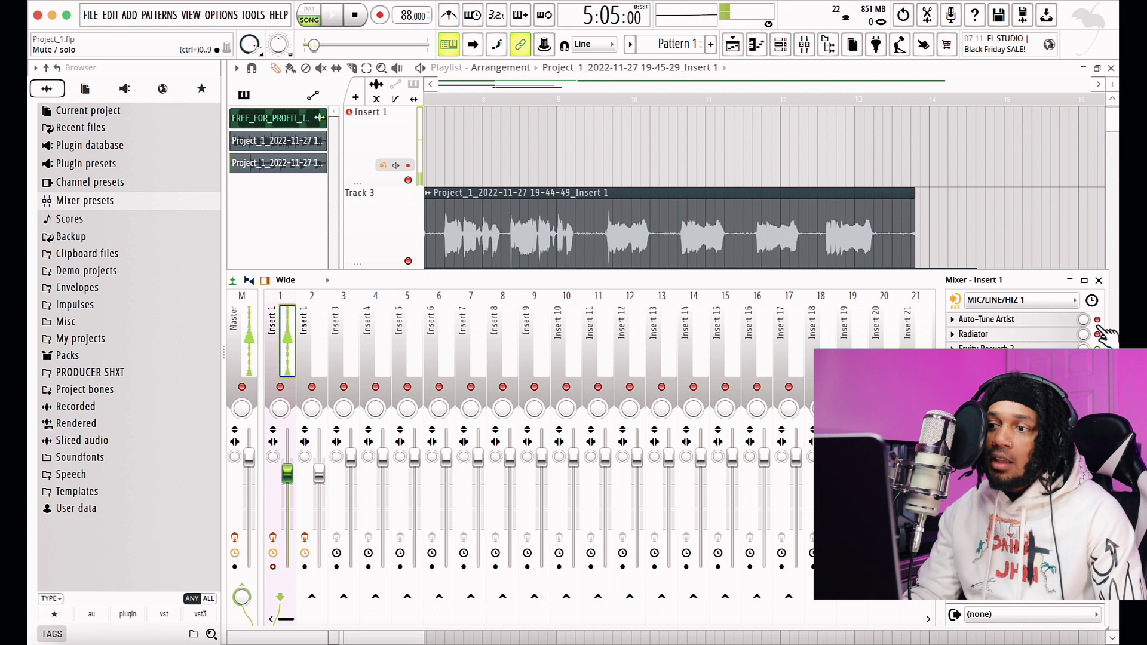
{"action": "key", "text": "F9"}
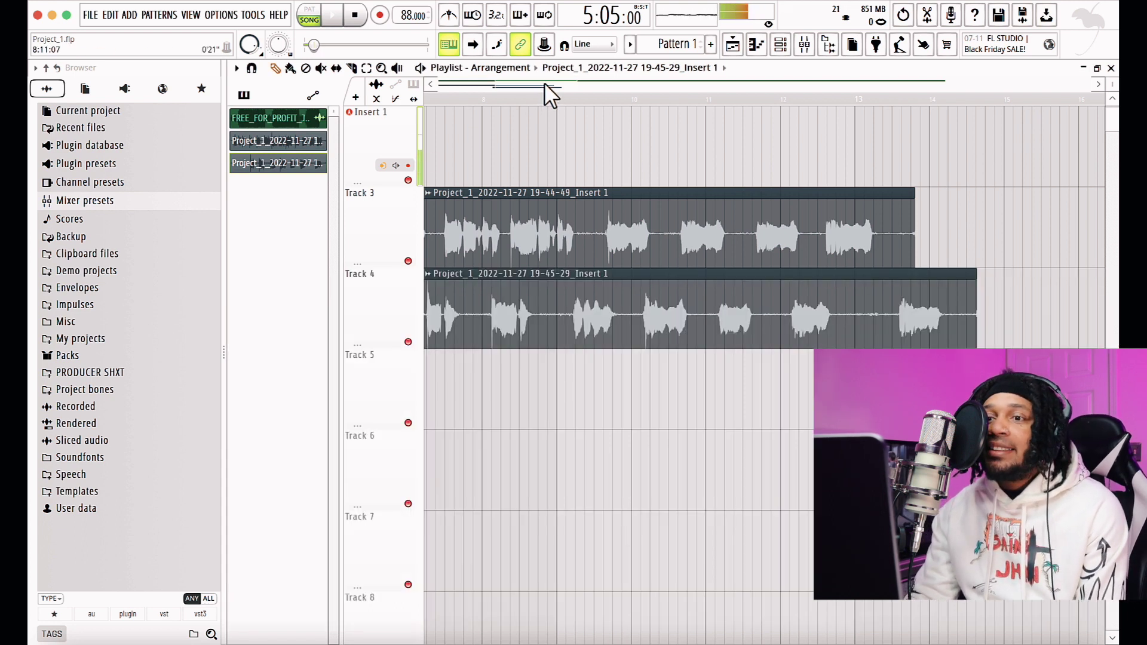
Play the two vocal takes against the beat from 5:05:00, stop playback and view the beat track above them
{"action": "left_click_drag", "start_coordinate": [543, 84], "coordinate": [518, 85]}
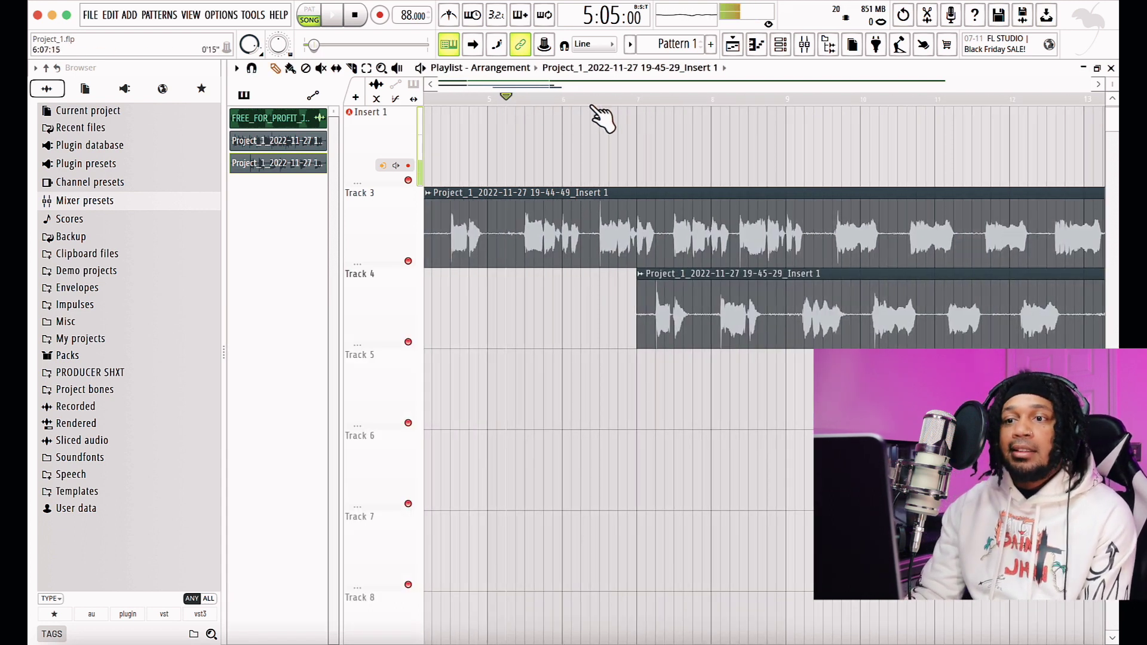
{"action": "left_click", "coordinate": [512, 97]}
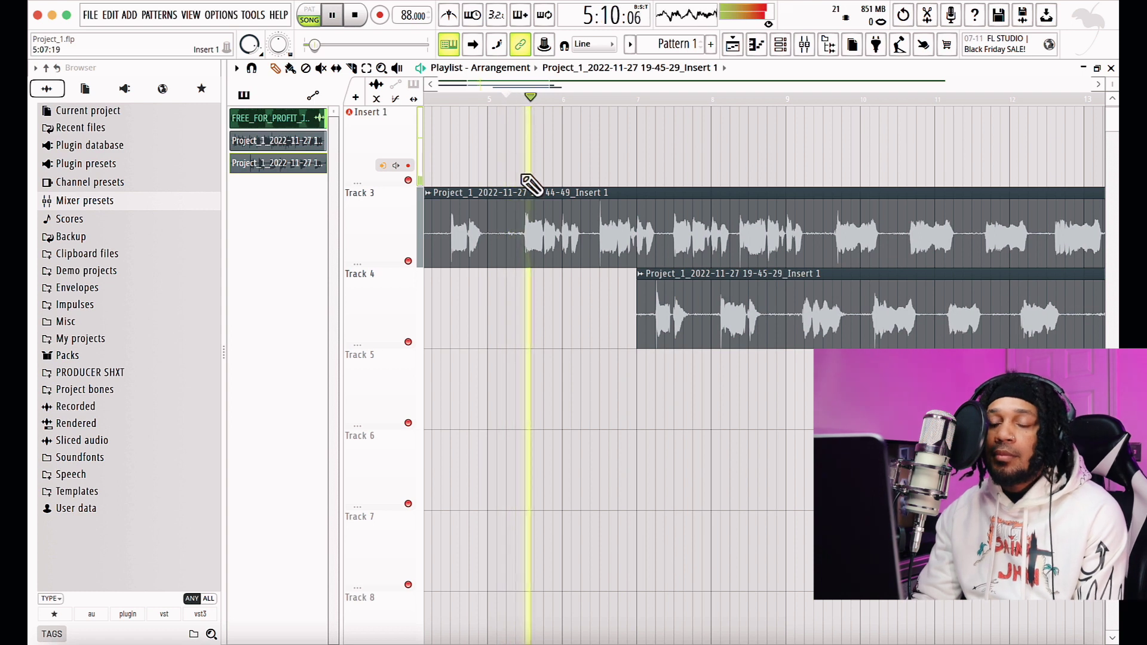
{"action": "scroll", "coordinate": [592, 266], "scroll_direction": "up", "scroll_amount": 2}
{"action": "scroll", "coordinate": [594, 267], "scroll_direction": "left", "scroll_amount": 2}
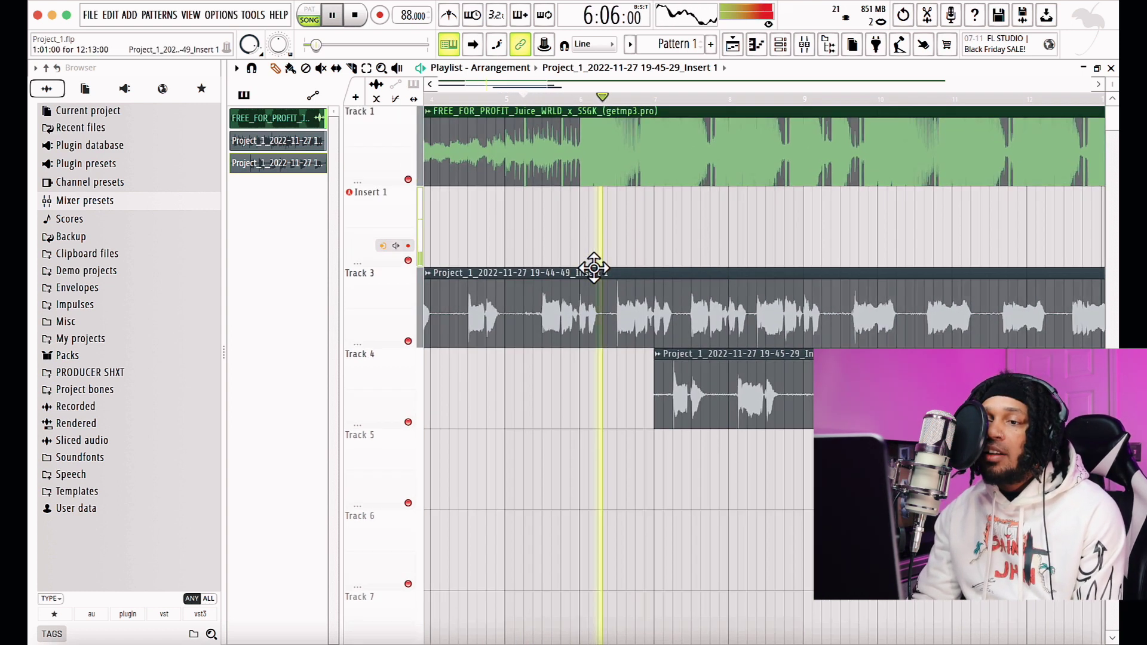
{"action": "scroll", "coordinate": [589, 274], "scroll_direction": "right", "scroll_amount": 1}
{"action": "scroll", "coordinate": [582, 284], "scroll_direction": "down", "scroll_amount": 2}
{"action": "key", "text": "space"}
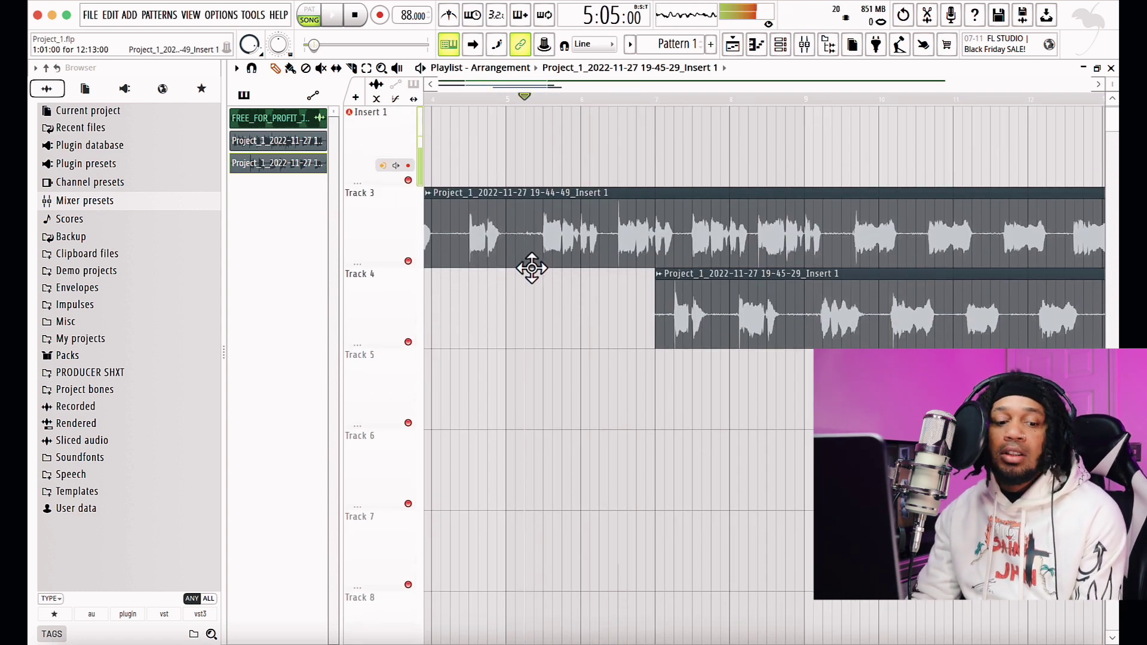
{"action": "scroll", "coordinate": [538, 271], "scroll_direction": "down", "scroll_amount": 2}
{"action": "scroll", "coordinate": [568, 282], "scroll_direction": "up", "scroll_amount": 4}
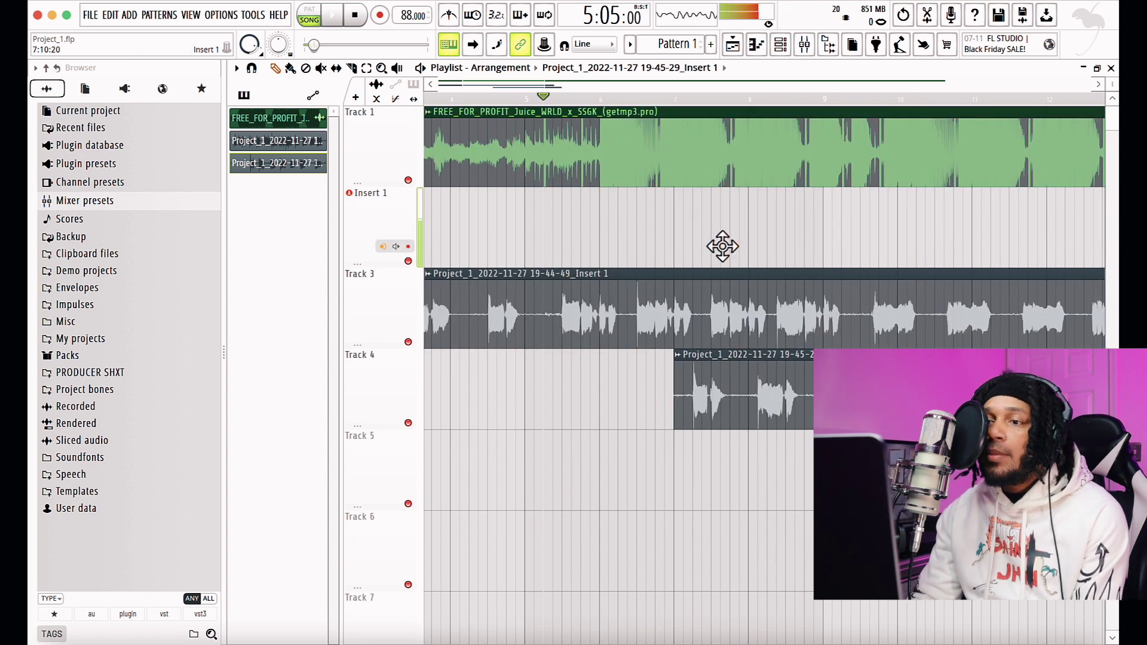
{"action": "scroll", "coordinate": [673, 317], "scroll_direction": "left", "scroll_amount": 1}
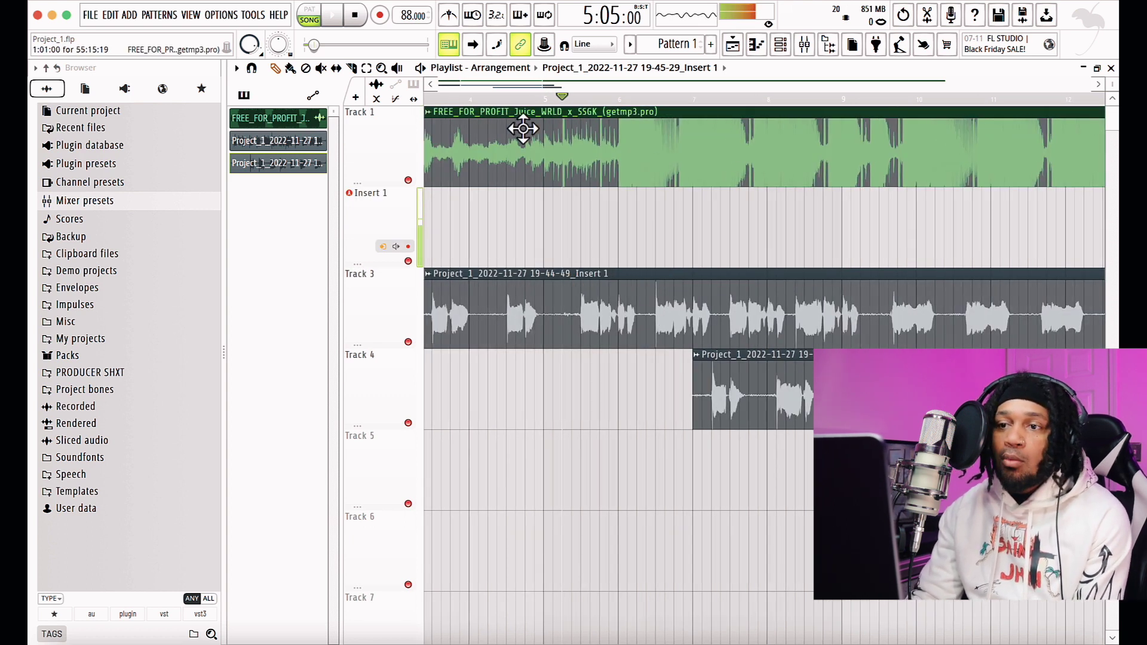
Slice the Track 3 vocal clip at bar 5 and delete the part before it
{"action": "right_click", "coordinate": [496, 314]}
{"action": "key", "text": "ctrl+z"}
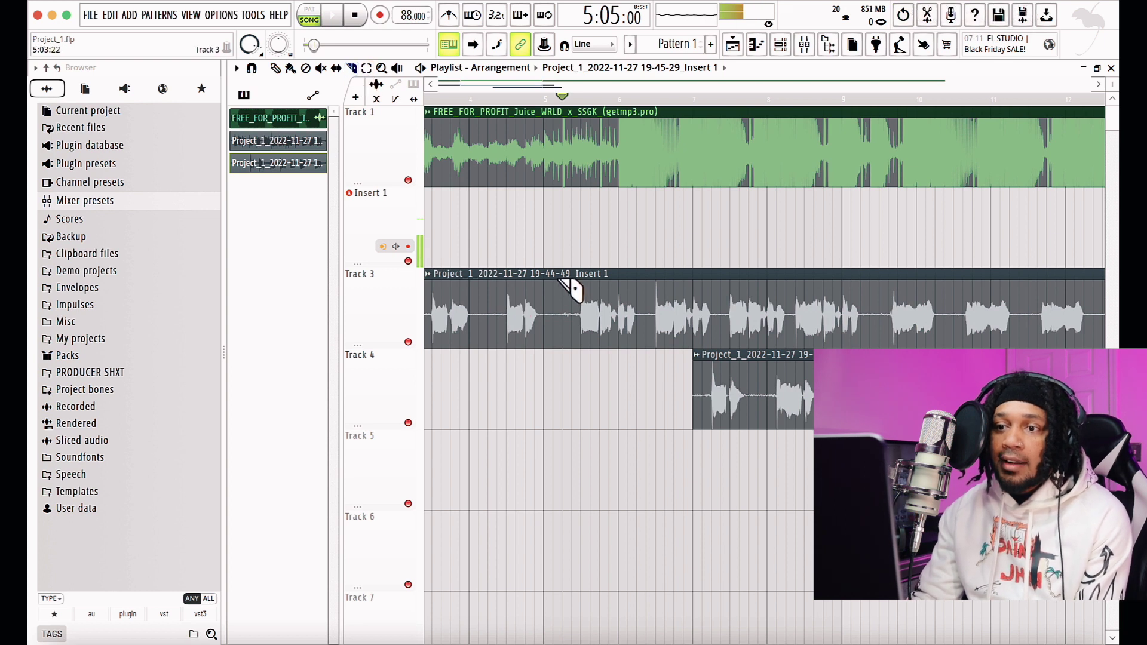
{"action": "left_click_drag", "start_coordinate": [548, 363], "coordinate": [547, 365]}
{"action": "left_click", "coordinate": [280, 69]}
{"action": "right_click", "coordinate": [479, 326]}
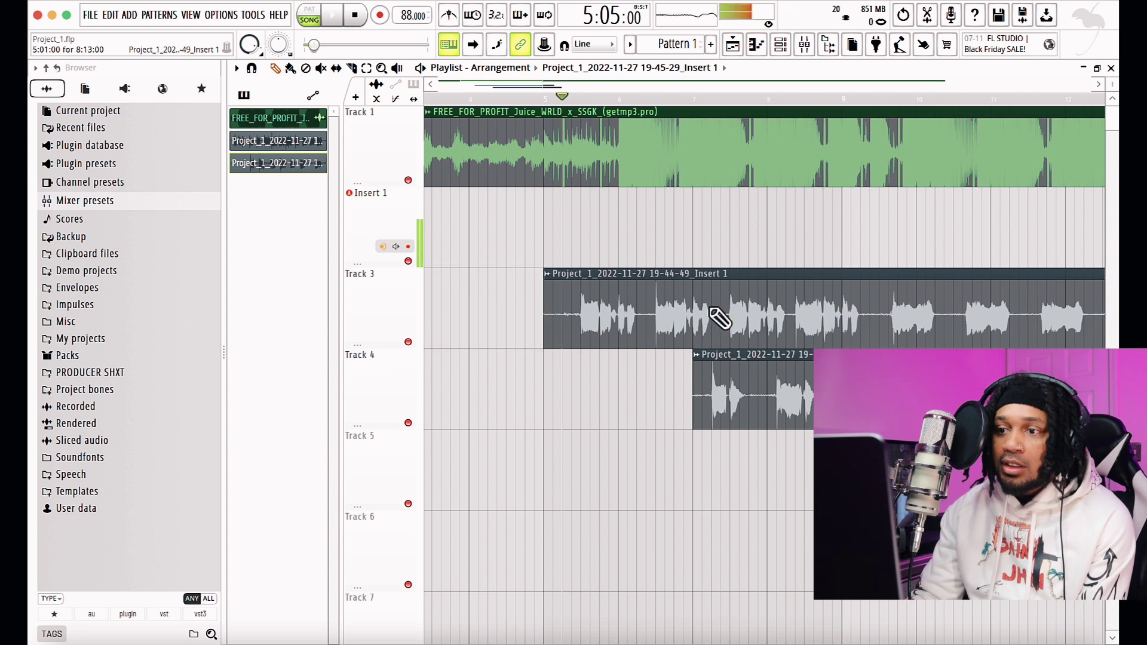
Slice the Track 3 vocal clip at bar 8 and shortly after it, and the Track 4 clip just before bar 8
{"action": "mouse_move", "coordinate": [545, 82]}
{"action": "left_mouse_down"}
{"action": "mouse_move", "coordinate": [505, 82]}
{"action": "mouse_move", "coordinate": [527, 85]}
{"action": "left_mouse_up"}
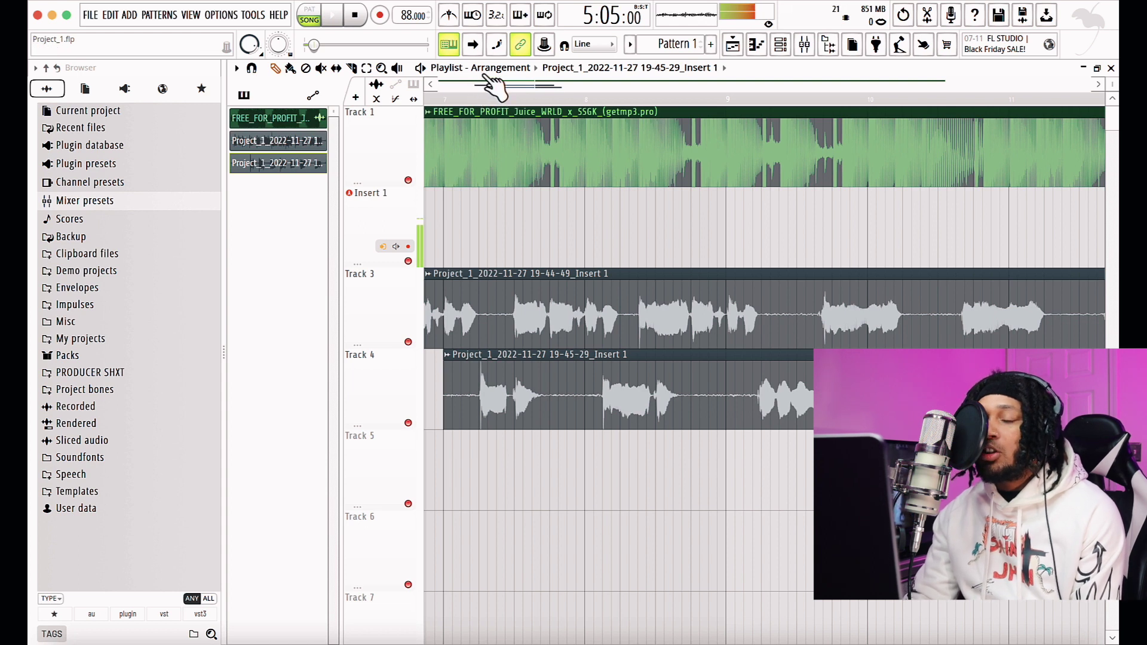
{"action": "left_click_drag", "start_coordinate": [525, 85], "coordinate": [513, 84]}
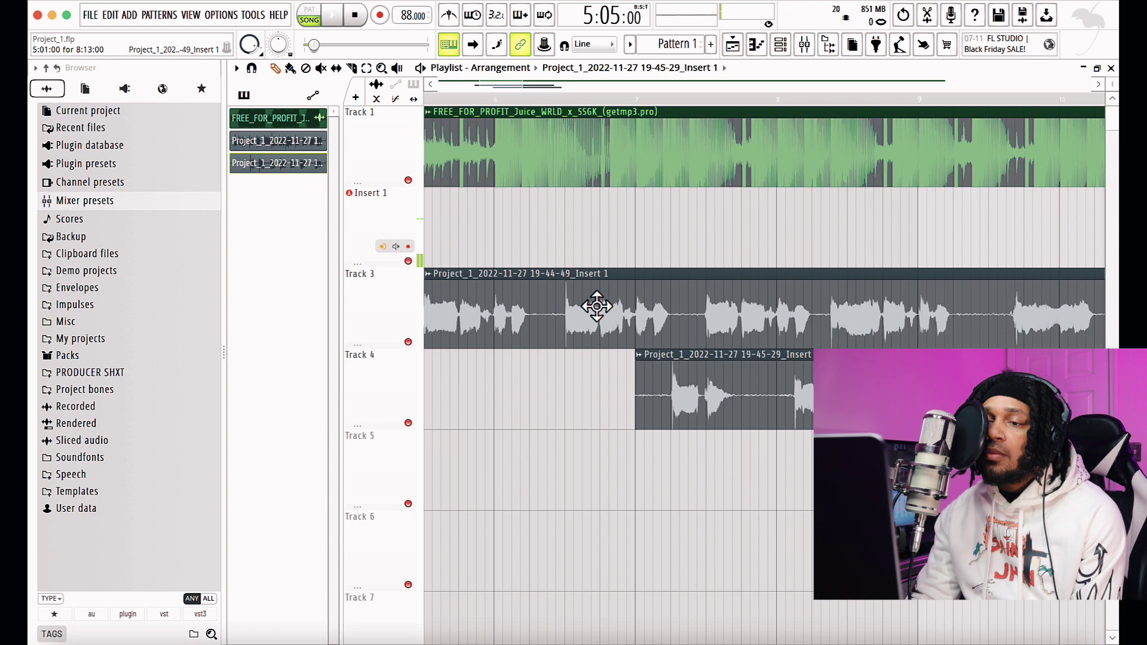
{"action": "left_click", "coordinate": [352, 68]}
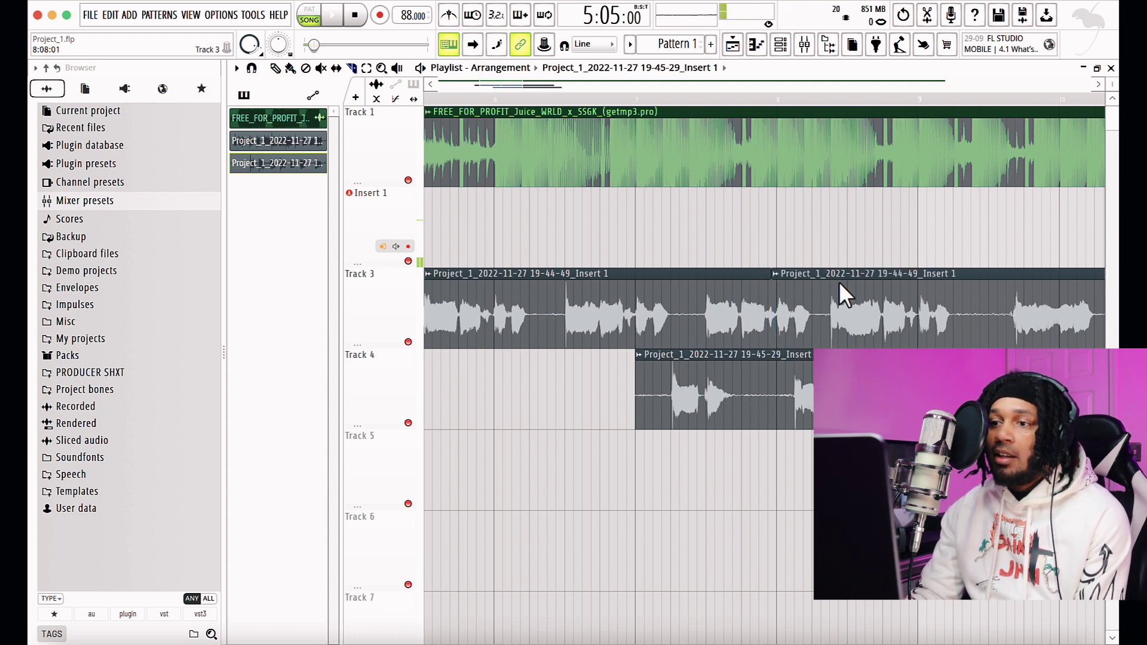
{"action": "left_click_drag", "start_coordinate": [822, 336], "coordinate": [822, 338]}
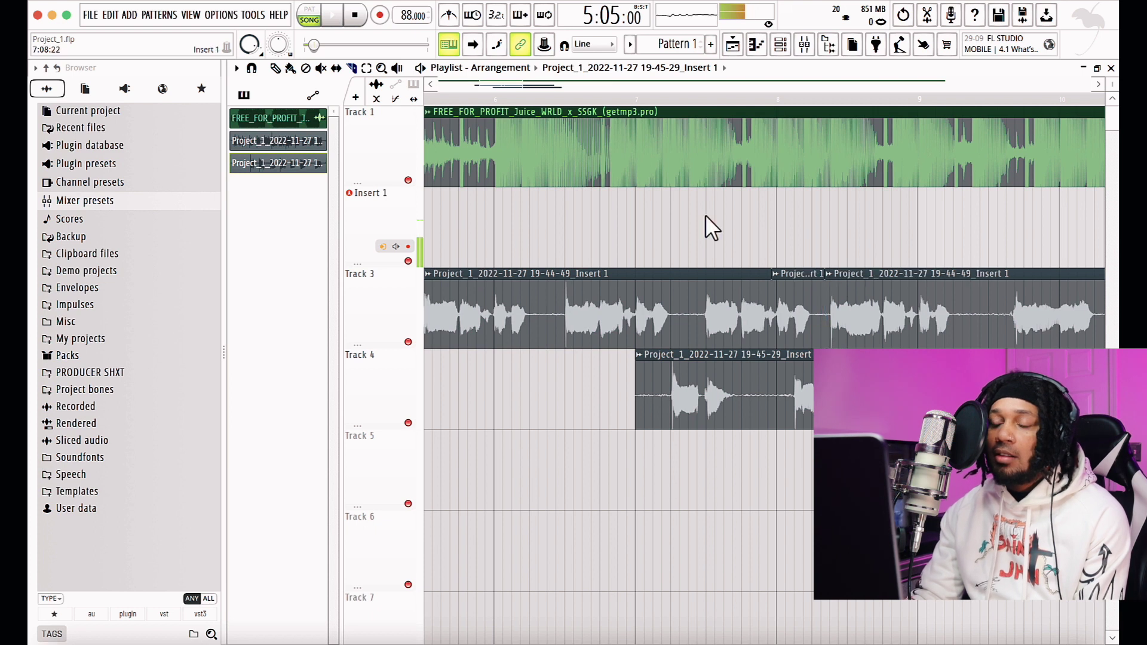
{"action": "left_click", "coordinate": [768, 365]}
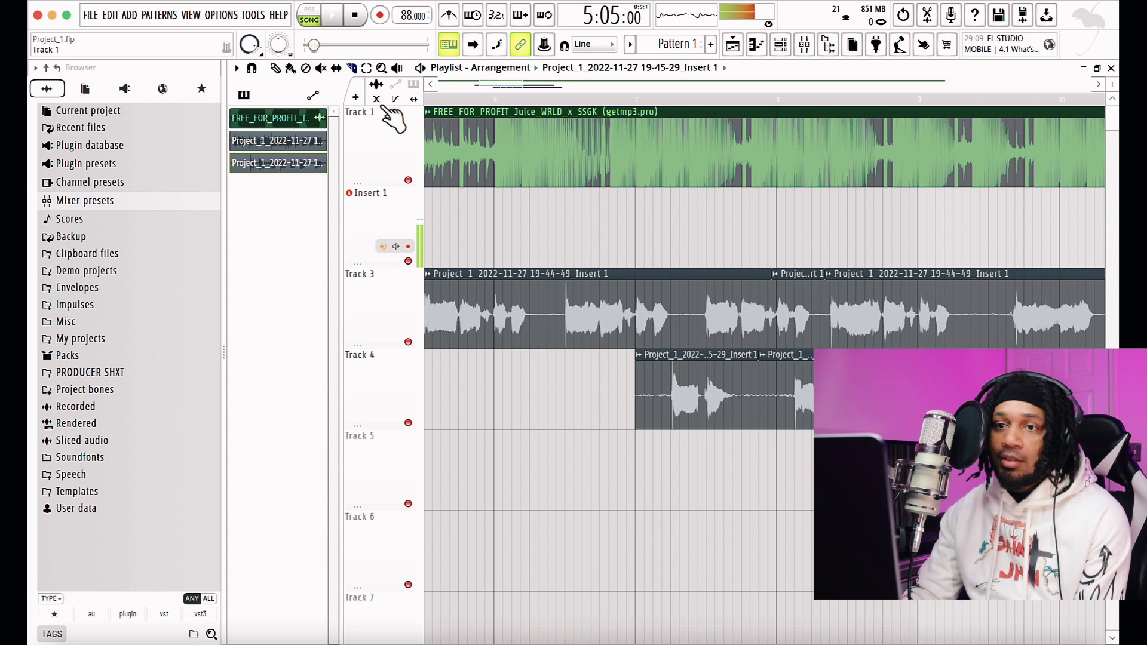
Pick up the first Track 3 vocal slice and draw a copy of it on Track 4 at 6:10:00
{"action": "left_click", "coordinate": [275, 68]}
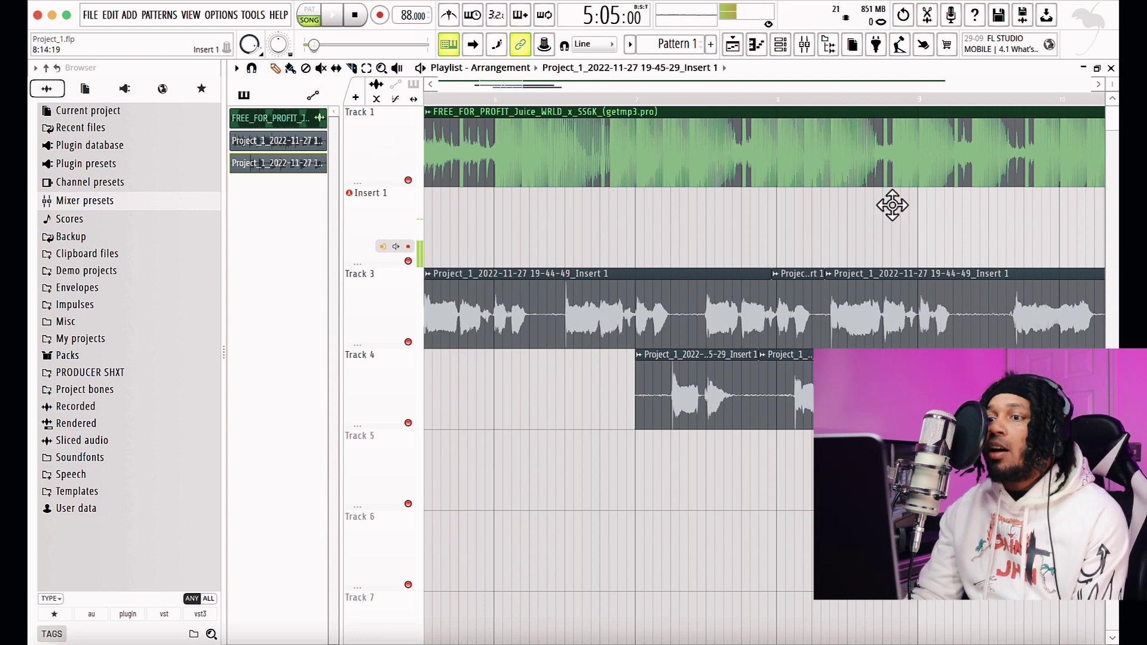
{"action": "left_click", "coordinate": [735, 335]}
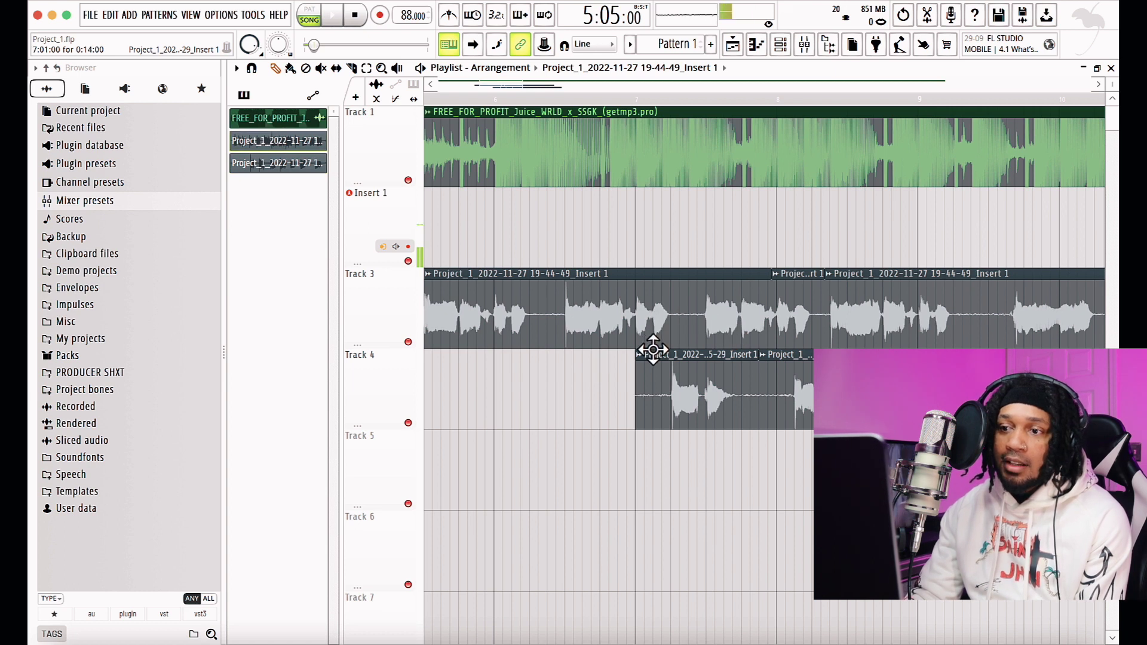
{"action": "left_click", "coordinate": [571, 402]}
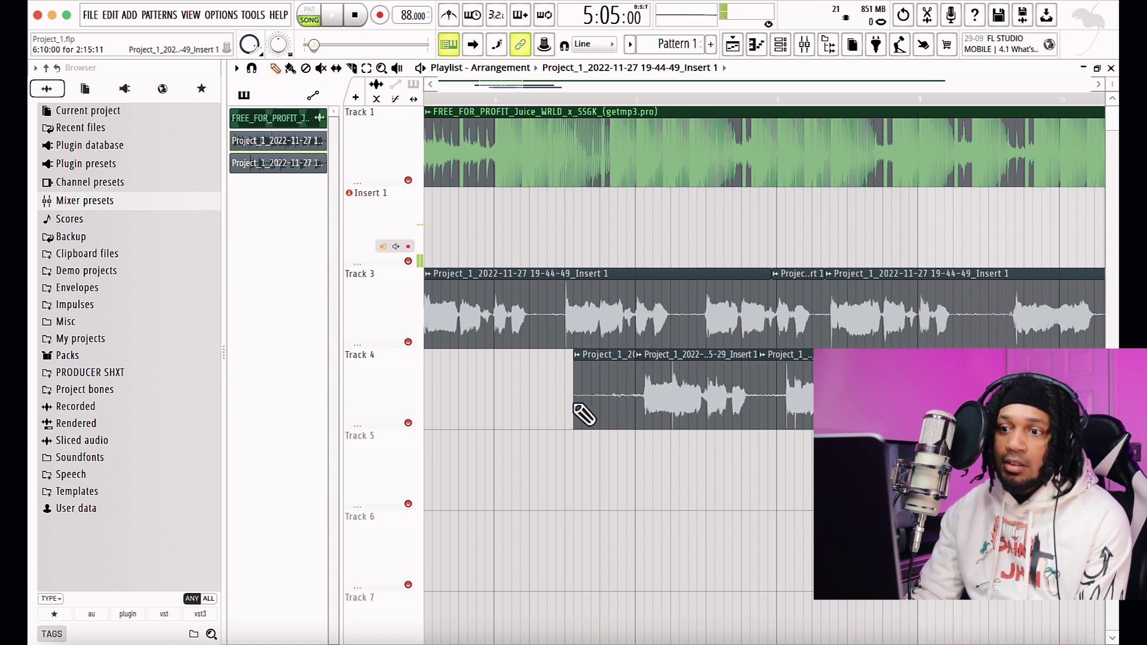
Delete the vocal slice copy at 6:10:00 on Track 4 and disarm recording on the Insert 1 track during playback
{"action": "right_click", "coordinate": [624, 409]}
{"action": "key", "text": "space"}
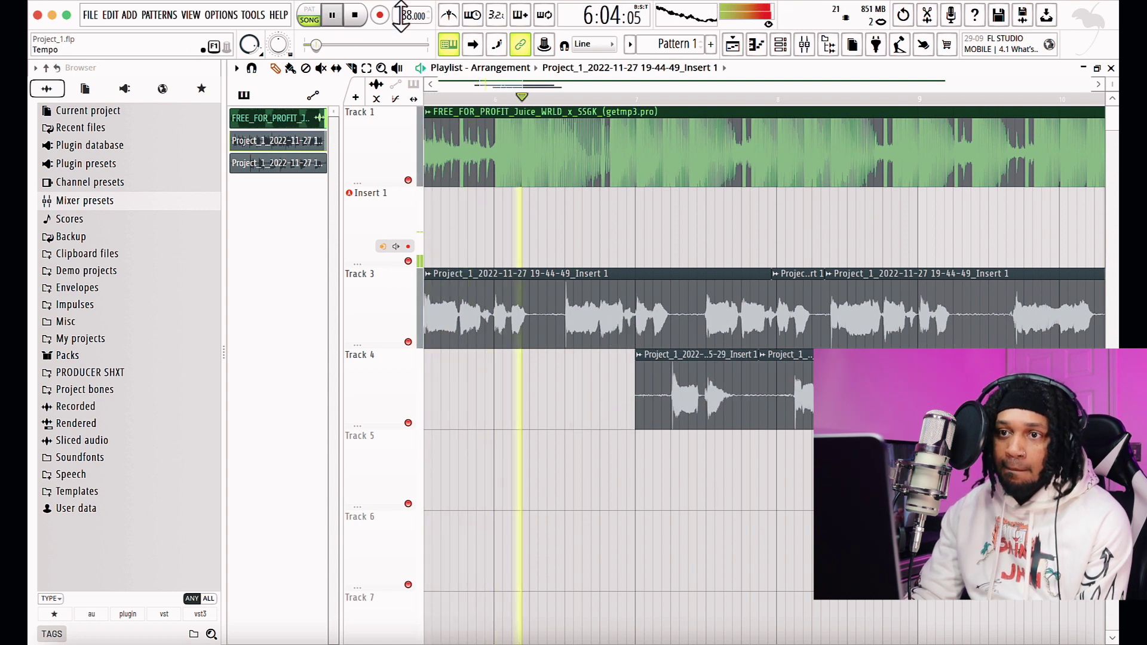
{"action": "left_click", "coordinate": [408, 246]}
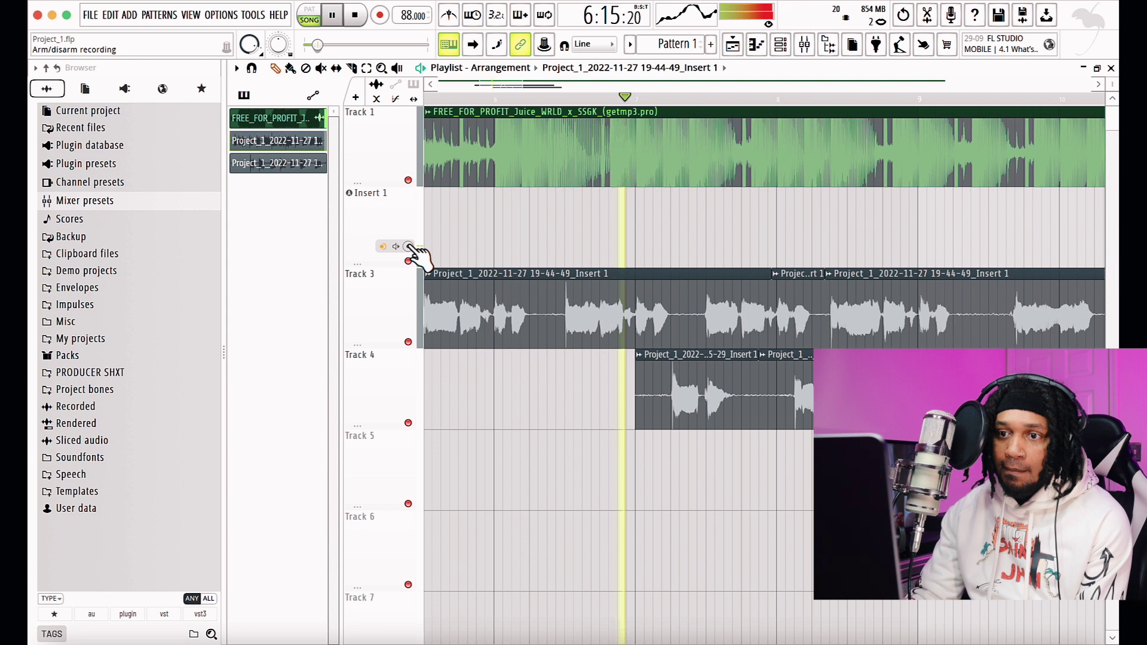
{"action": "key", "text": "space"}
{"action": "left_click", "coordinate": [650, 196]}
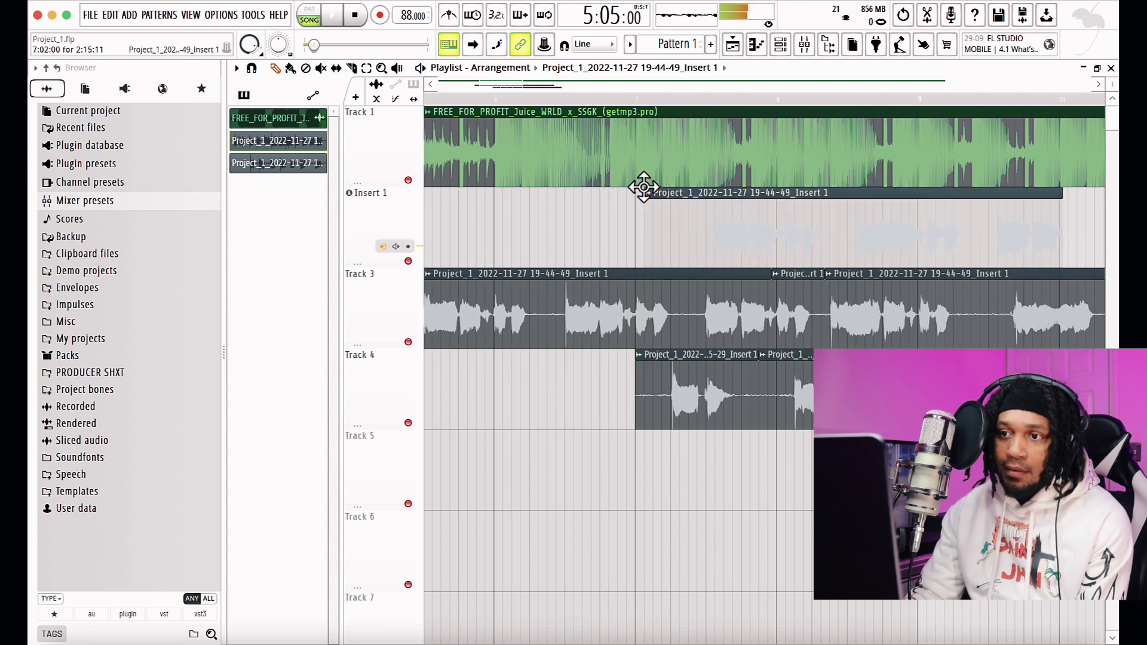
{"action": "right_click", "coordinate": [675, 197]}
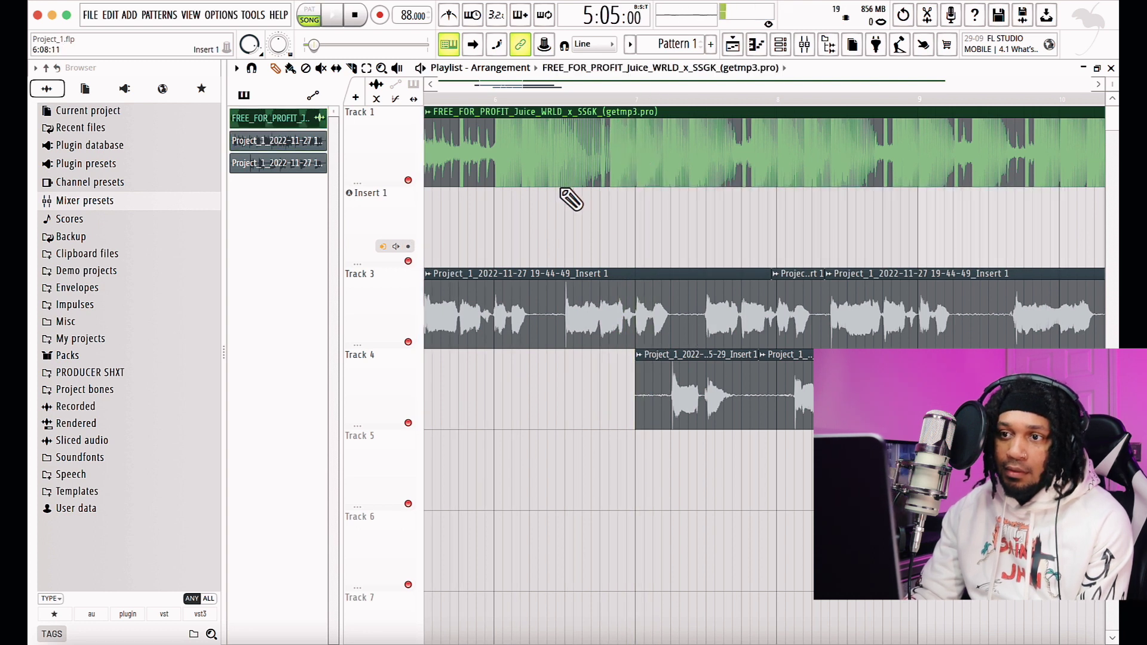
{"action": "scroll", "coordinate": [507, 323], "scroll_direction": "left", "scroll_amount": 4}
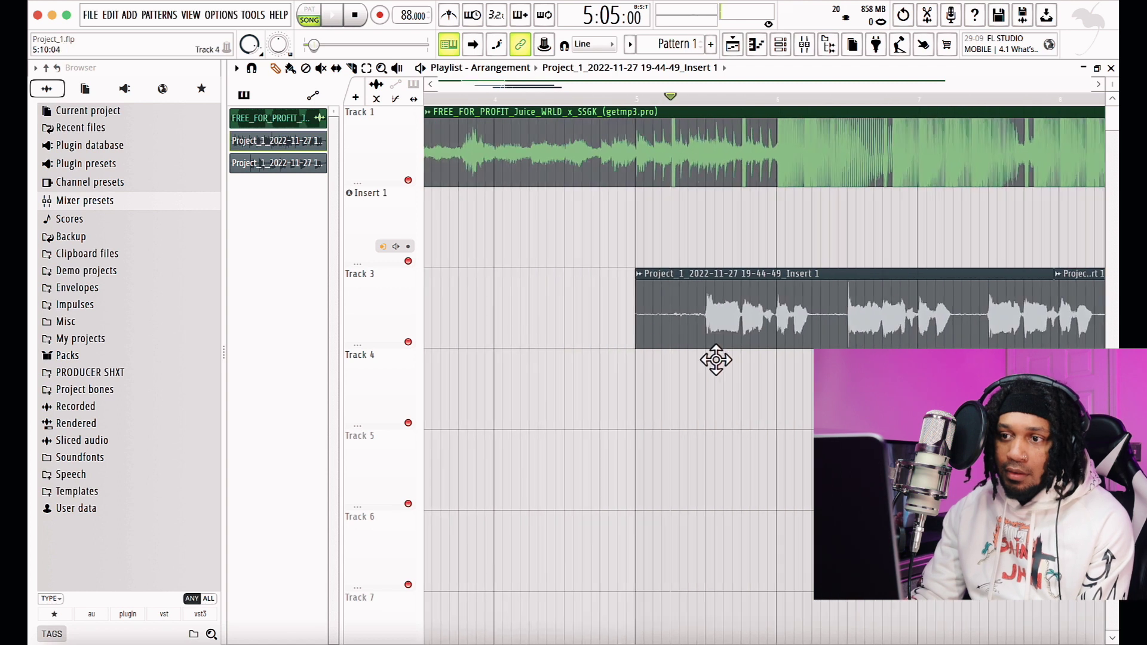
Switch the interface theme to the Dark preset and close the settings
{"action": "left_click", "coordinate": [226, 13]}
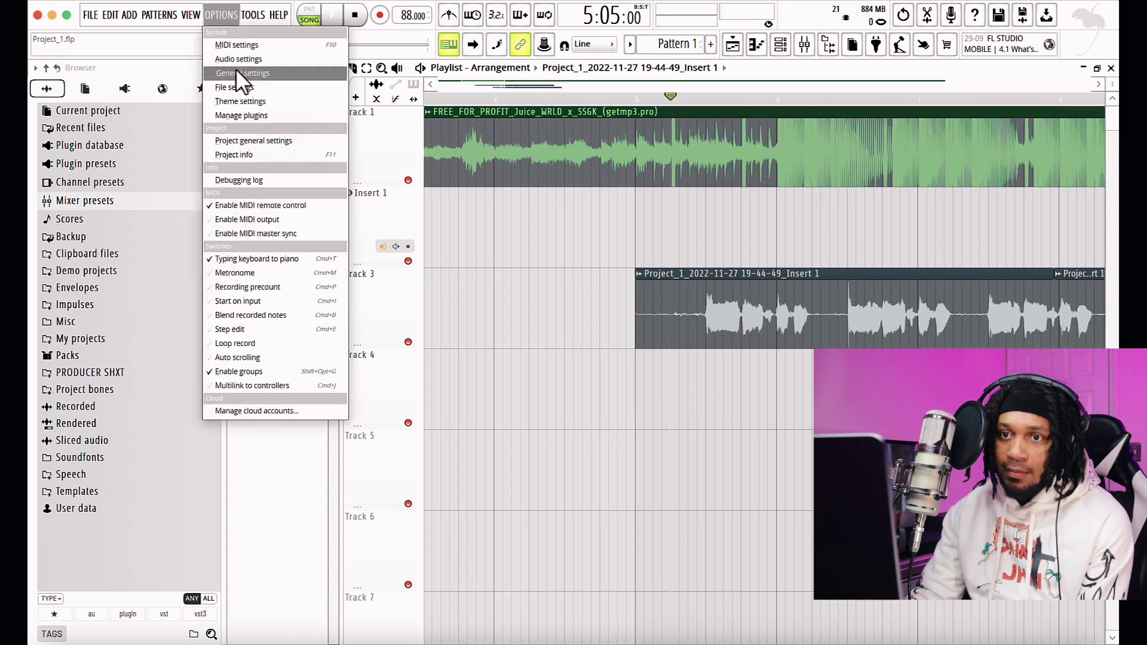
{"action": "left_click", "coordinate": [238, 95]}
{"action": "left_click", "coordinate": [570, 243]}
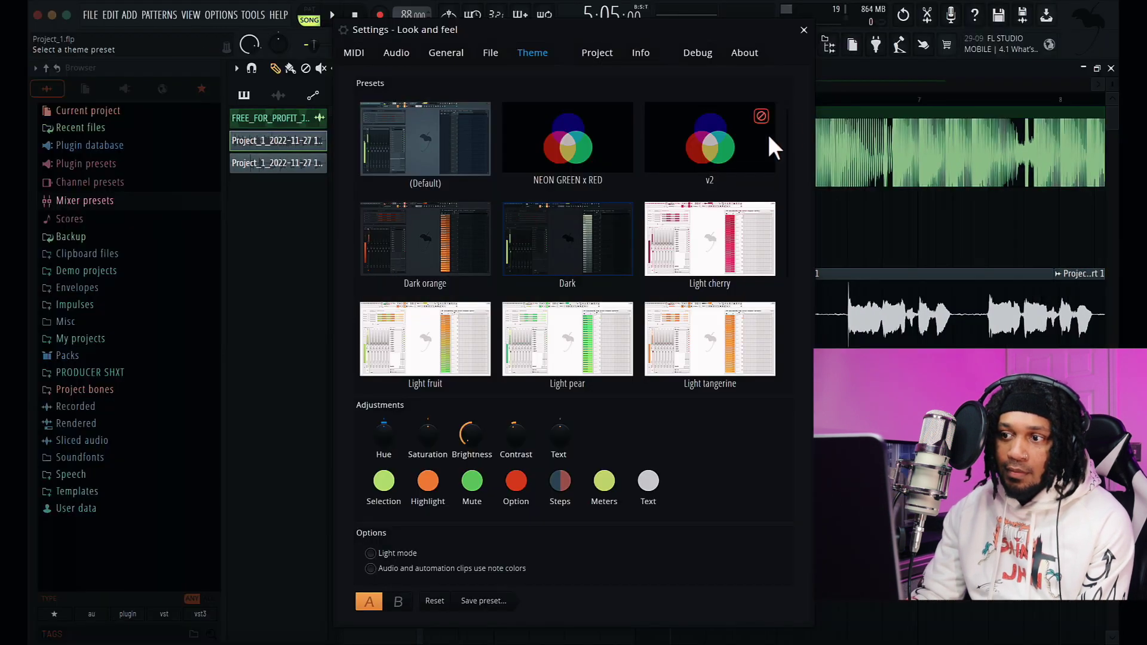
{"action": "left_click", "coordinate": [804, 30]}
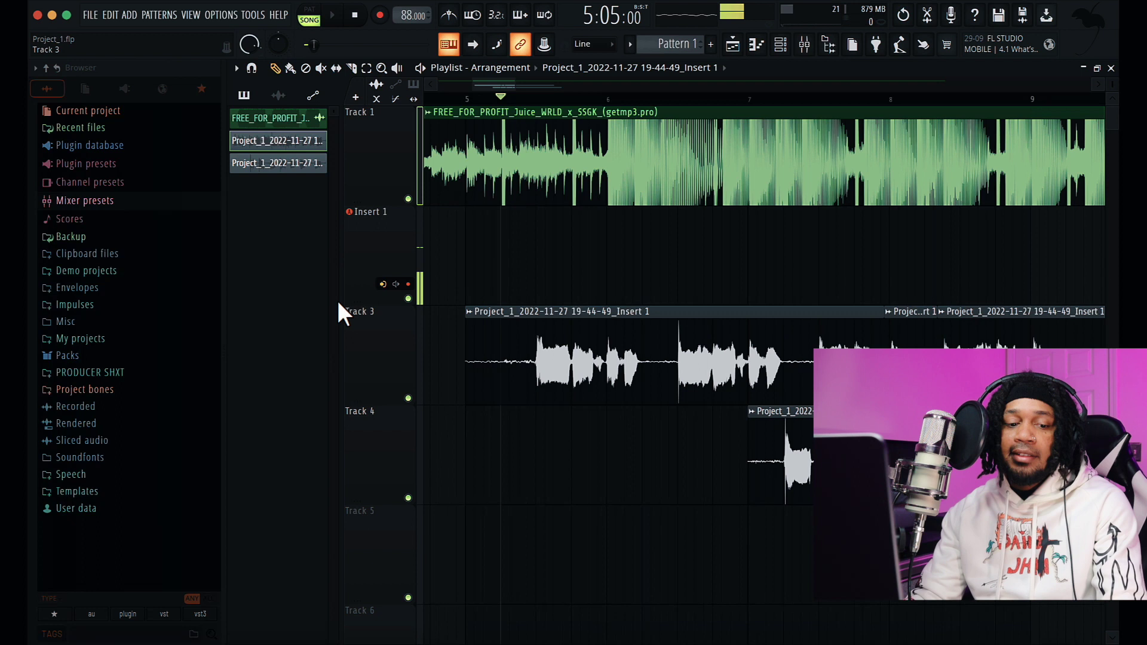
Lower the clip gain of the first vocal slice on Track 3
{"action": "mouse_move", "coordinate": [680, 406]}
{"action": "left_click_drag", "start_coordinate": [680, 407], "coordinate": [670, 401]}
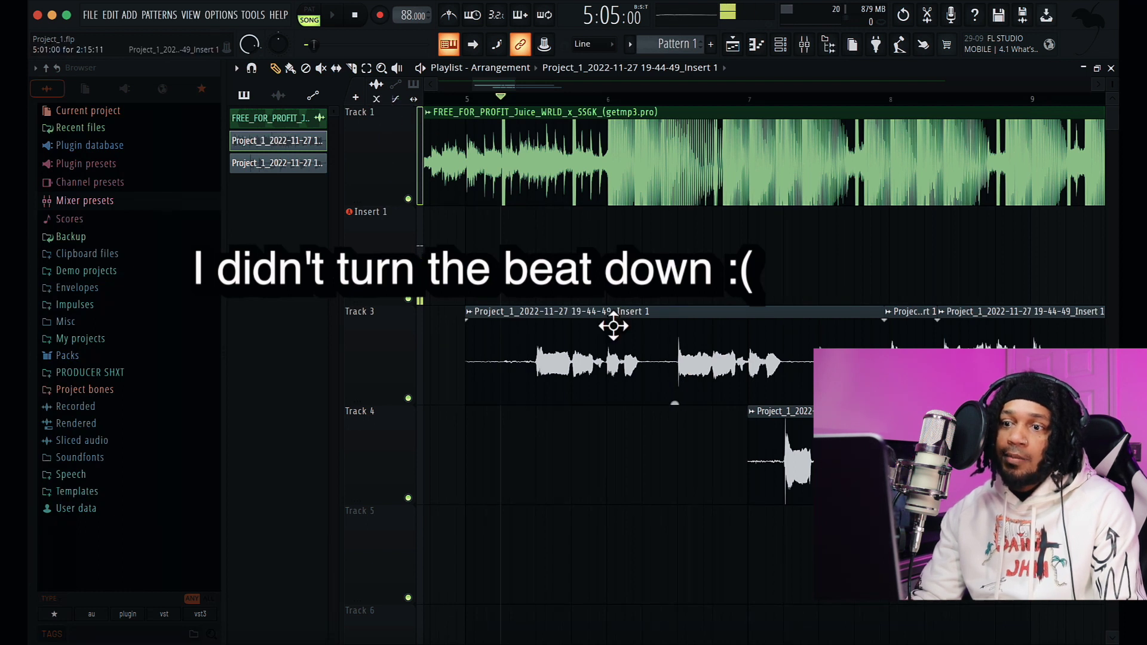
{"action": "mouse_move", "coordinate": [681, 406]}
Adjust the clip gain of the short Track 3 vocal slice at bar 8 to 0.4 dB
{"action": "scroll", "coordinate": [675, 401], "scroll_direction": "right", "scroll_amount": 3}
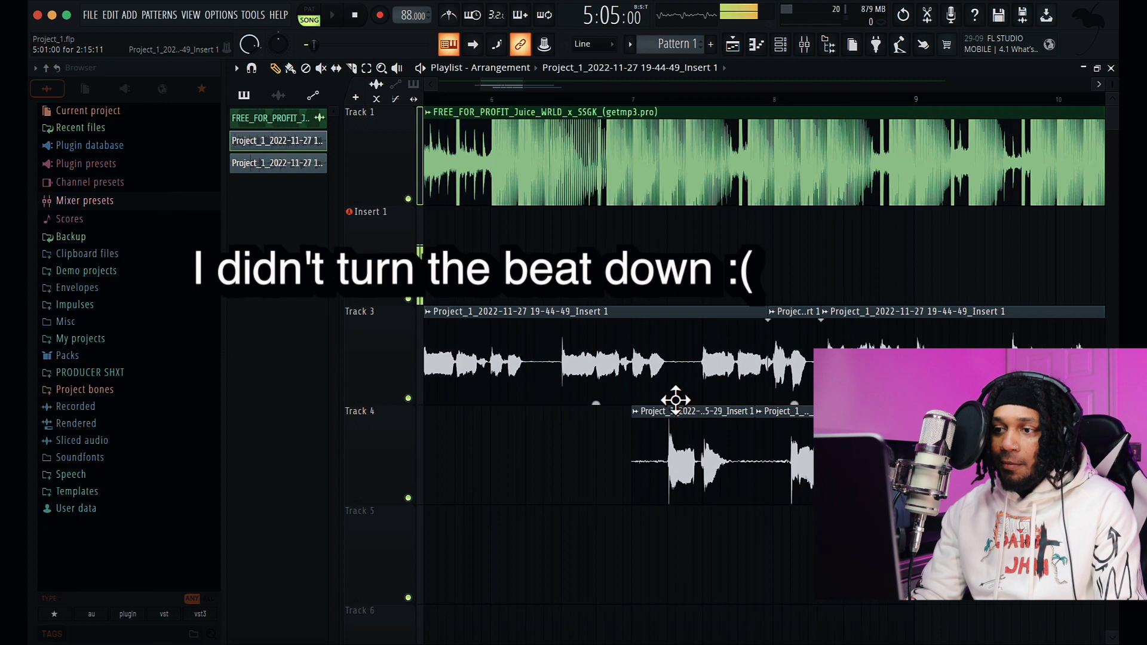
{"action": "mouse_move", "coordinate": [734, 403]}
{"action": "left_mouse_down"}
{"action": "mouse_move", "coordinate": [734, 383]}
{"action": "mouse_move", "coordinate": [735, 415]}
{"action": "left_mouse_up"}
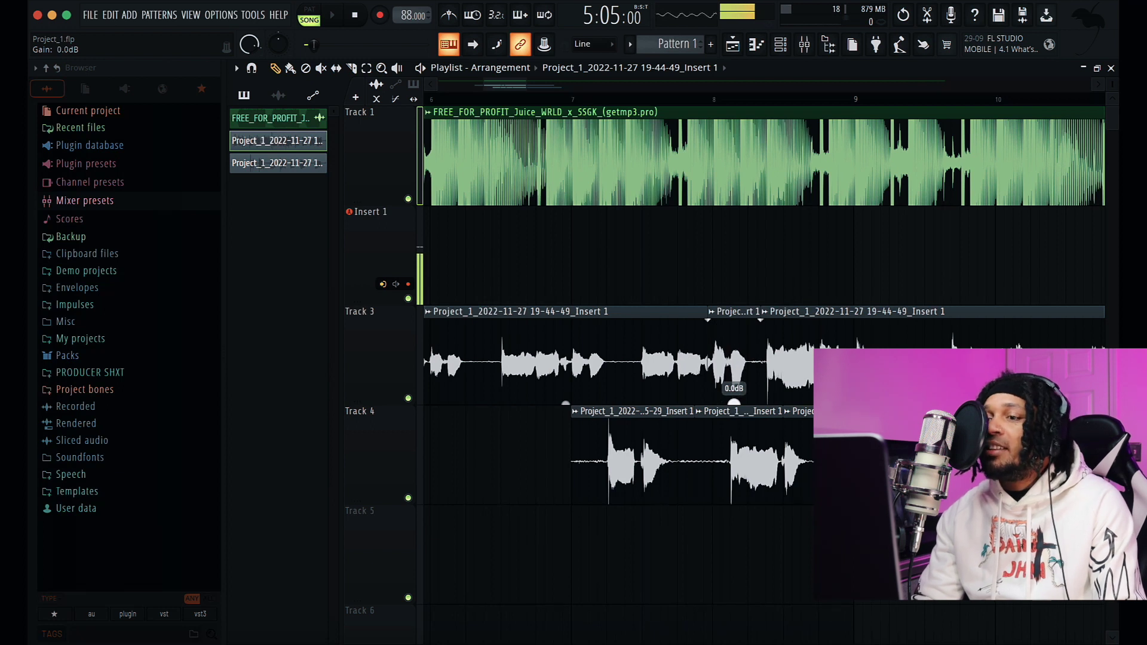
{"action": "left_click_drag", "start_coordinate": [734, 402], "coordinate": [734, 365]}
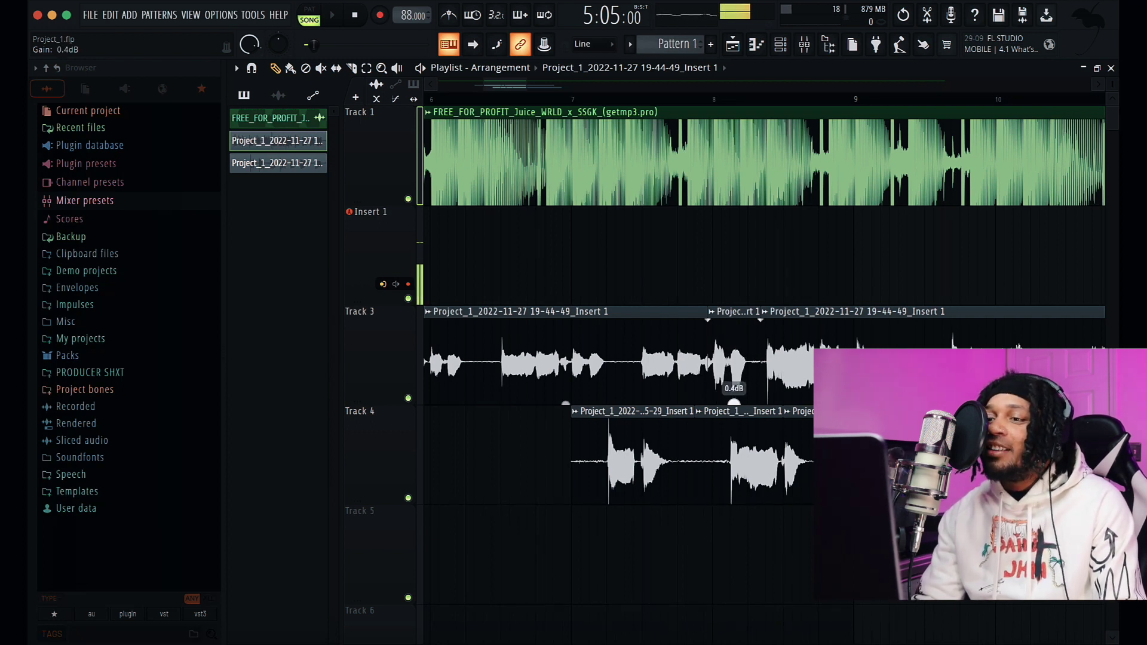
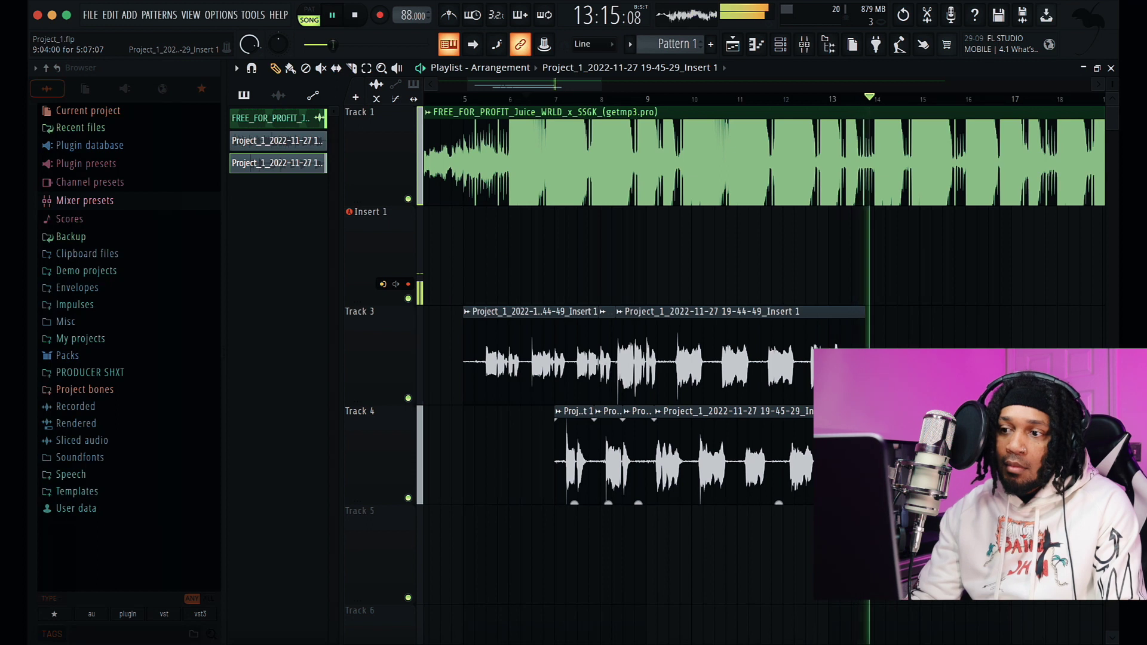
Raise the clip gain of the first vocal slice on Track 3 above -4.5 dB, auditioning it against the beat
{"action": "key", "text": "space"}
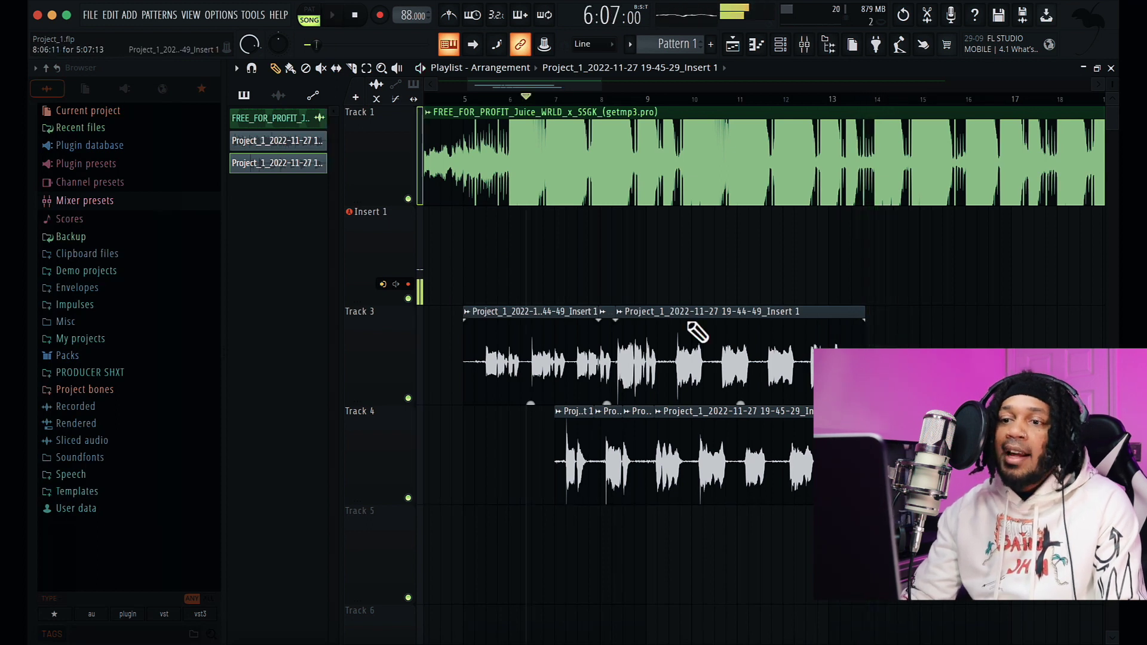
{"action": "key", "text": "space"}
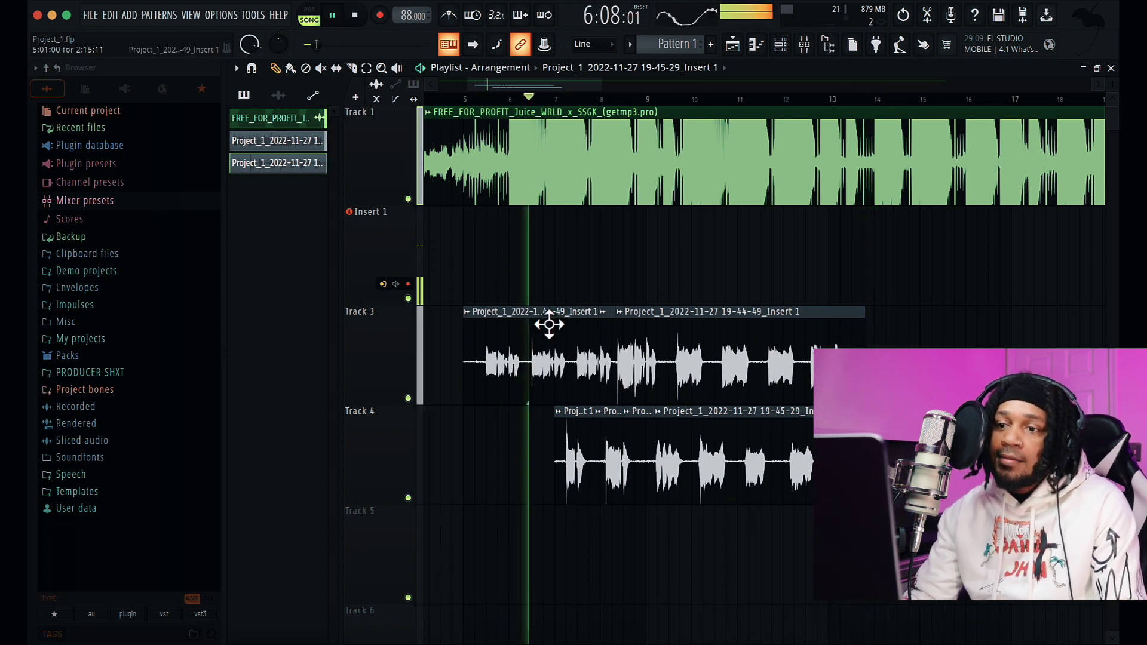
{"action": "key", "text": "space"}
{"action": "mouse_move", "coordinate": [538, 407]}
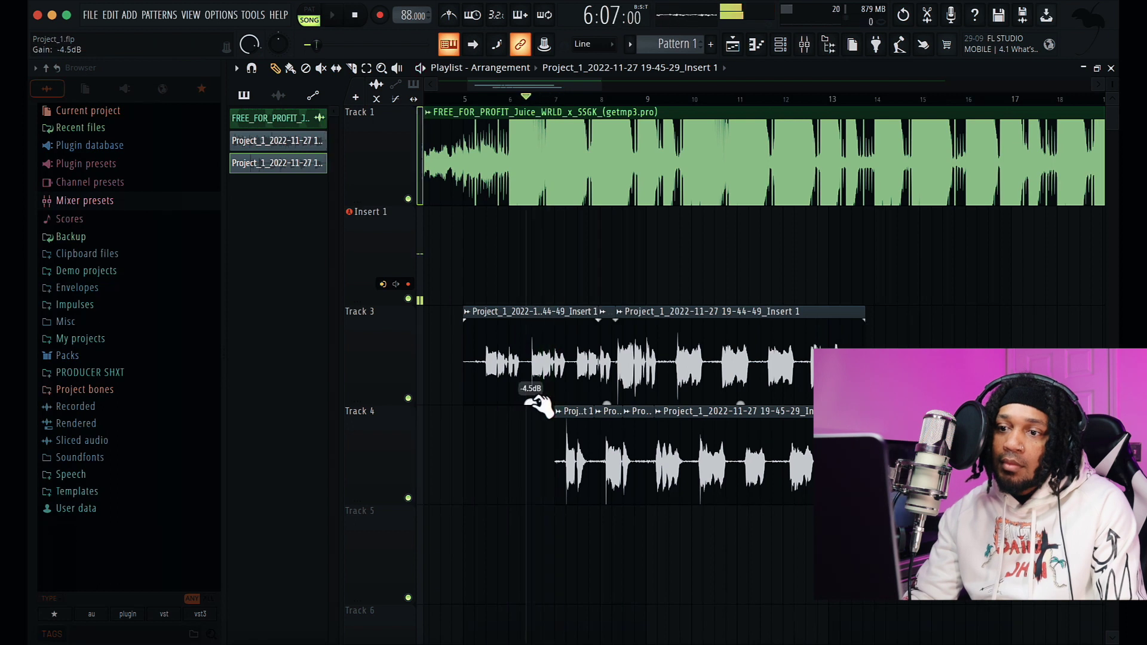
{"action": "left_click_drag", "start_coordinate": [531, 403], "coordinate": [531, 389]}
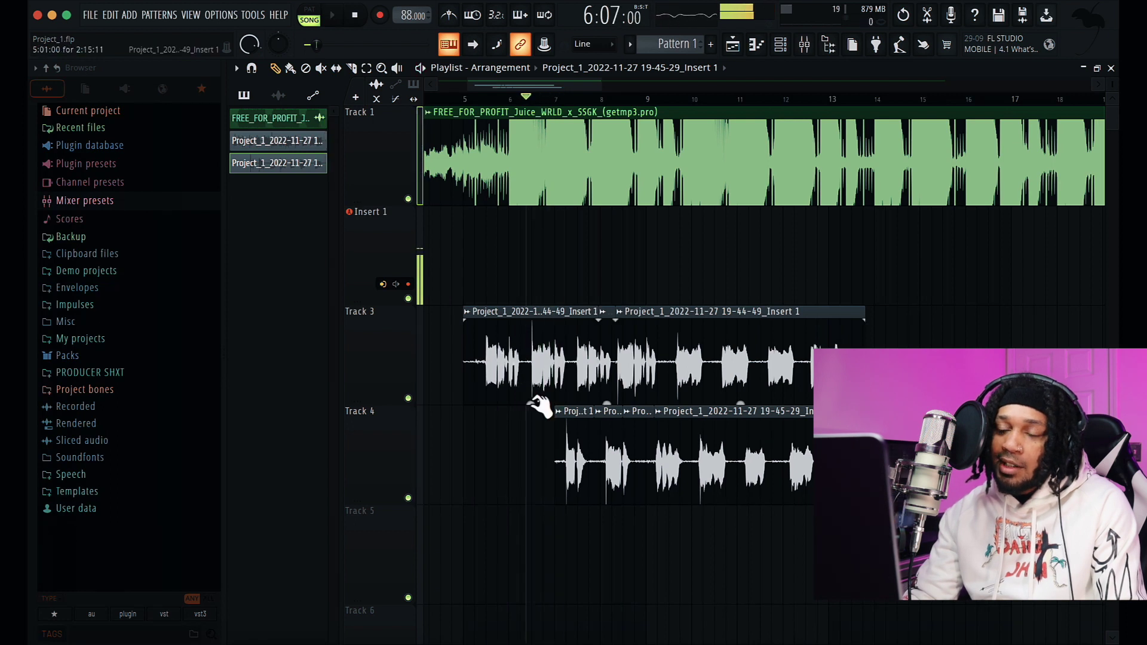
{"action": "key", "text": "space"}
{"action": "left_click_drag", "start_coordinate": [531, 402], "coordinate": [530, 426]}
{"action": "key", "text": "space"}
{"action": "key", "text": "space"}
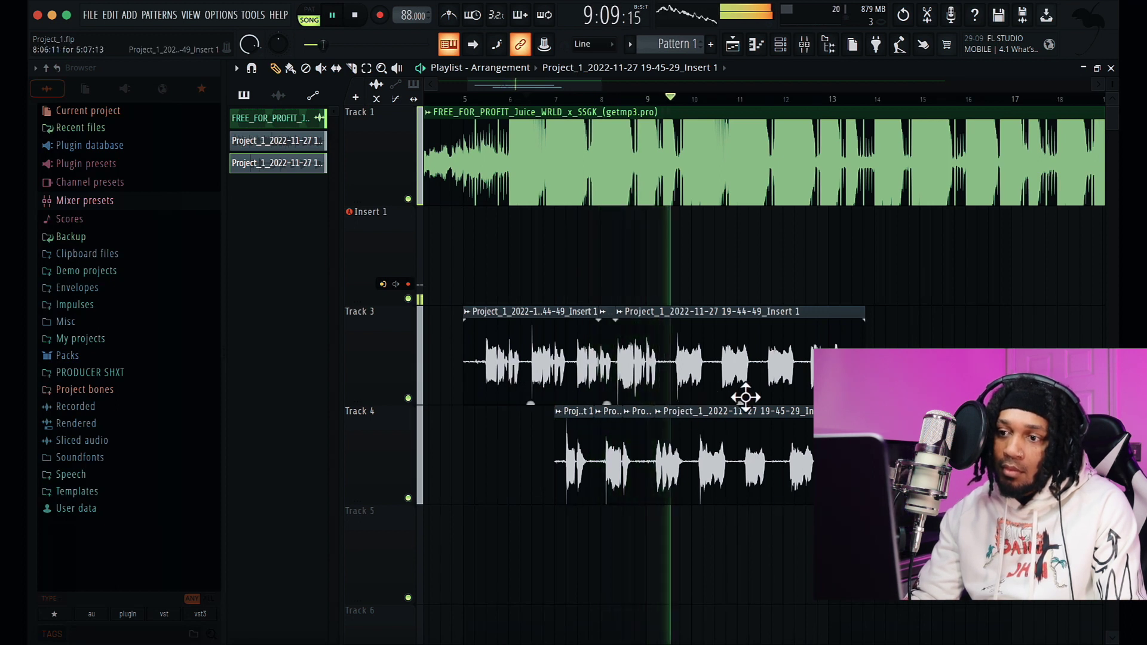
Adjust the clip gains of the long Track 3 vocal slice and the last Track 4 slice during playback
{"action": "left_click_drag", "start_coordinate": [743, 402], "coordinate": [742, 382]}
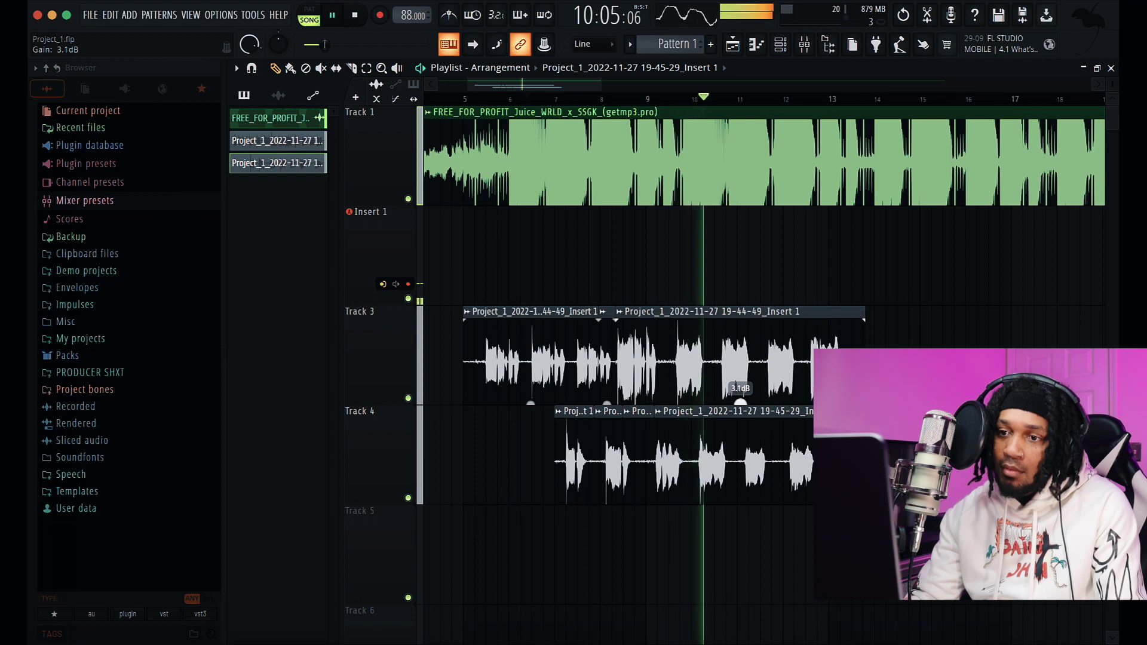
{"action": "left_click_drag", "start_coordinate": [743, 403], "coordinate": [743, 413]}
{"action": "left_click_drag", "start_coordinate": [779, 502], "coordinate": [779, 526]}
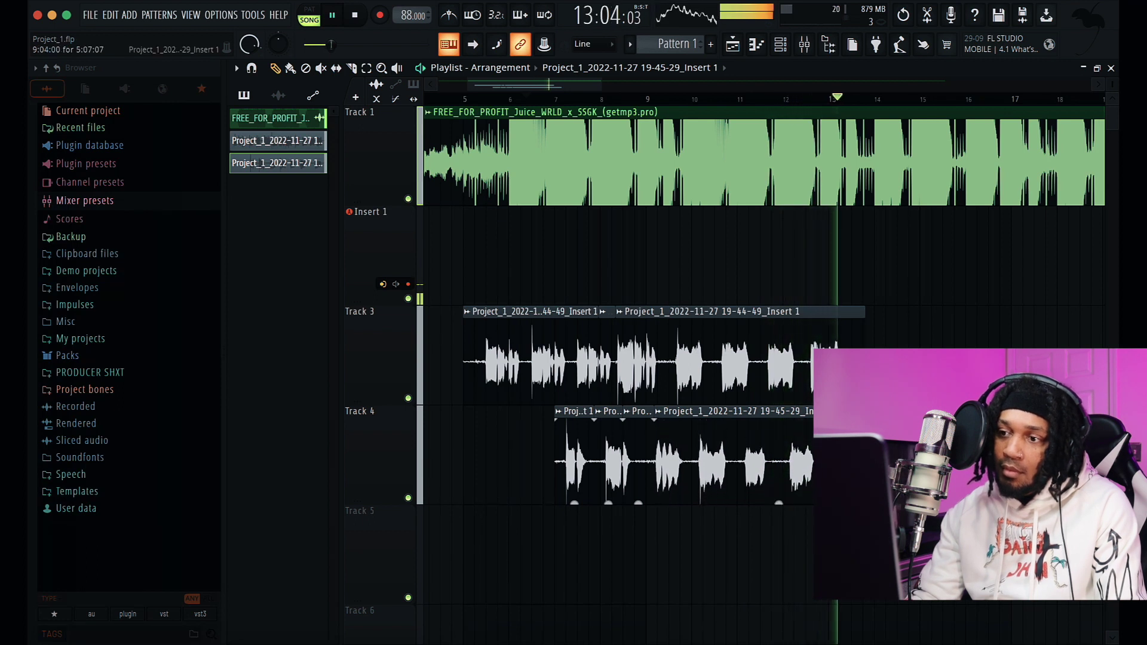
{"action": "key", "text": "space"}
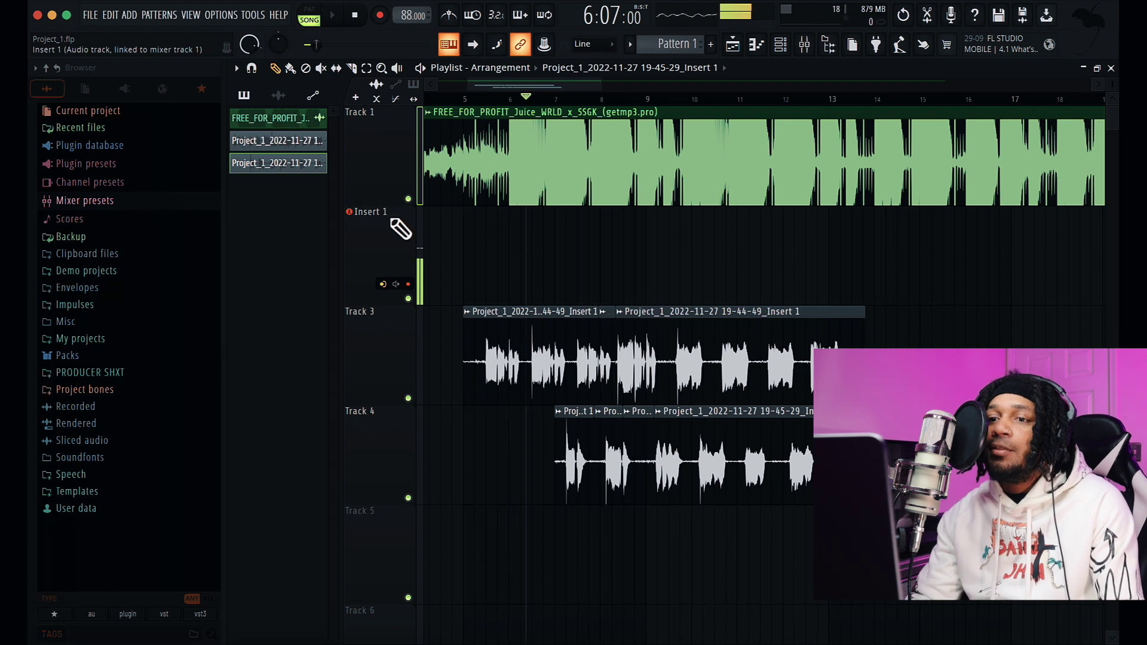
Add a fade-out of about 0.909 seconds to the last Track 3 slice and a fade-in to the first Track 4 slice
{"action": "mouse_move", "coordinate": [744, 344]}
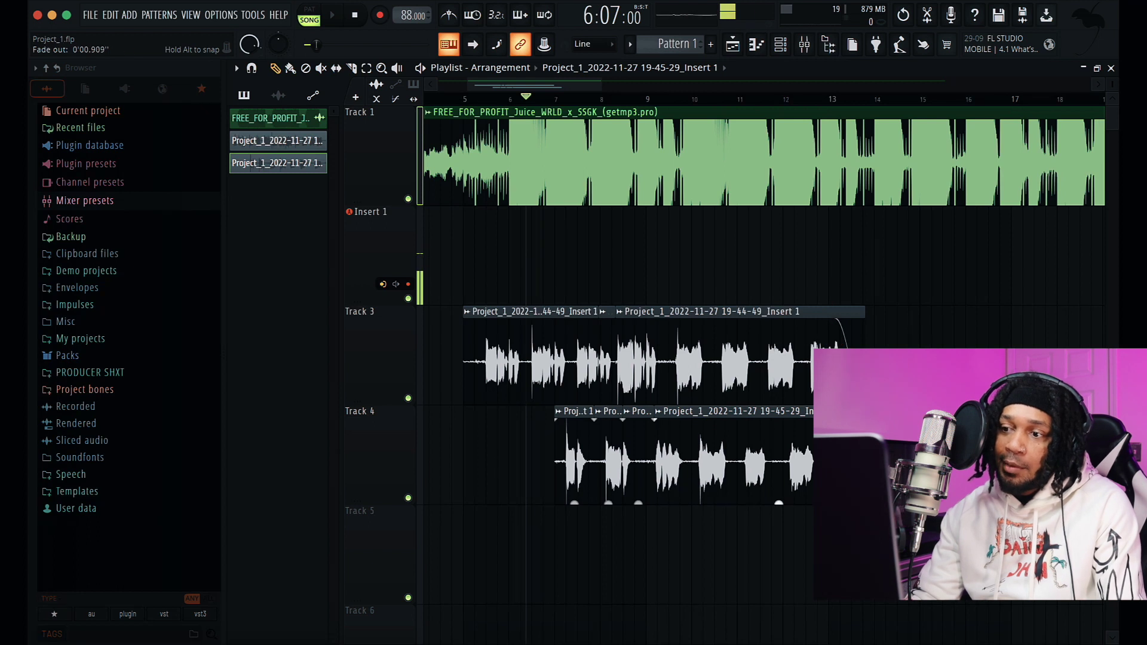
{"action": "left_click", "coordinate": [558, 414]}
{"action": "left_click", "coordinate": [565, 415]}
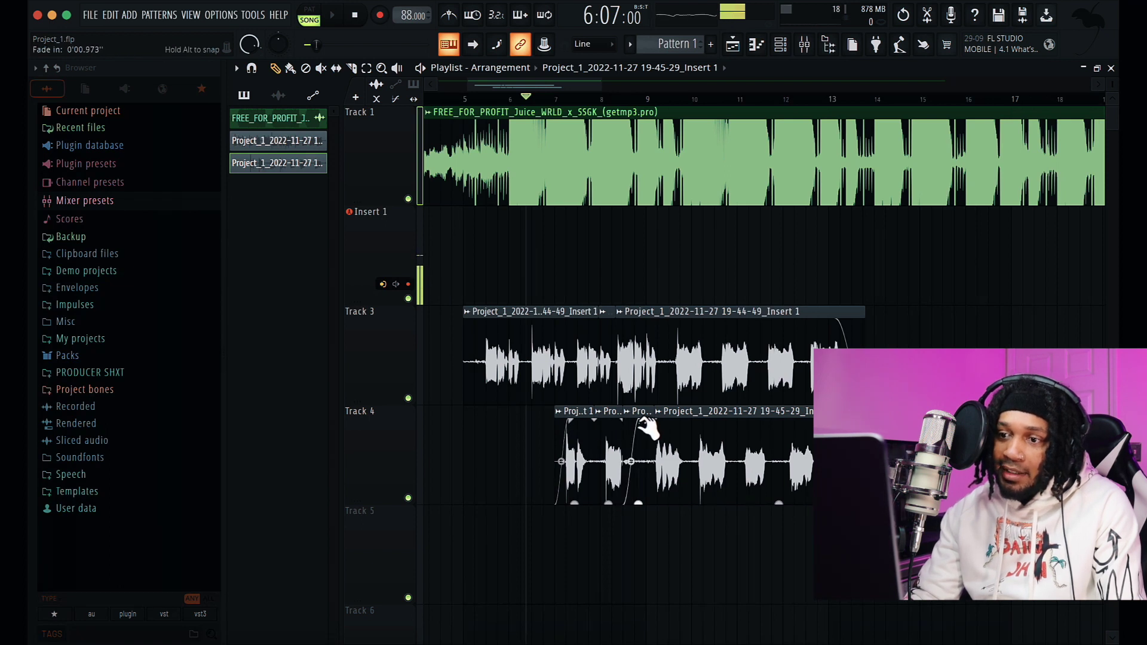
Play the arrangement from bar 5 to hear the vocal slices with their fades
{"action": "left_click", "coordinate": [463, 100]}
{"action": "key", "text": "space"}
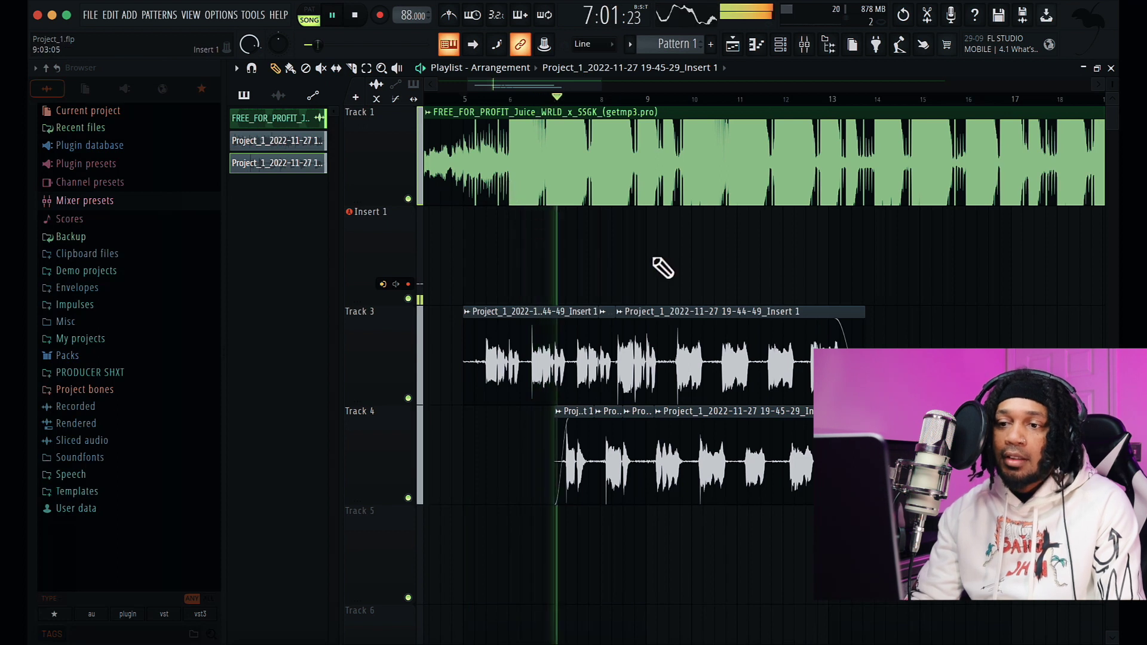
{"action": "left_click_drag", "start_coordinate": [562, 85], "coordinate": [523, 88]}
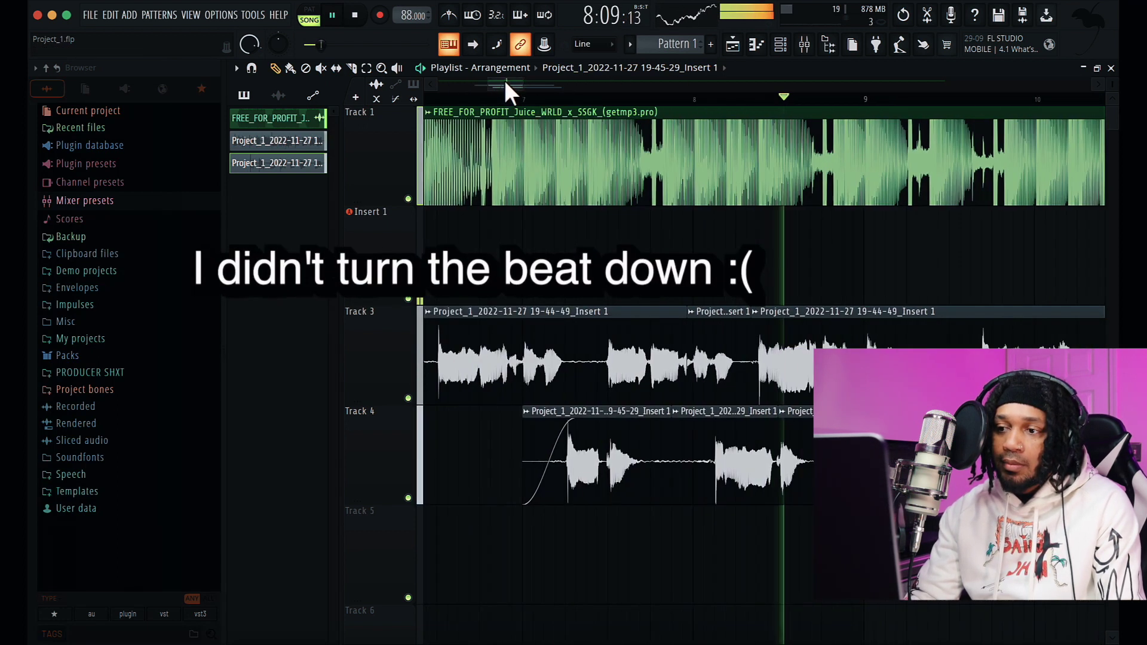
{"action": "left_click_drag", "start_coordinate": [516, 83], "coordinate": [517, 83]}
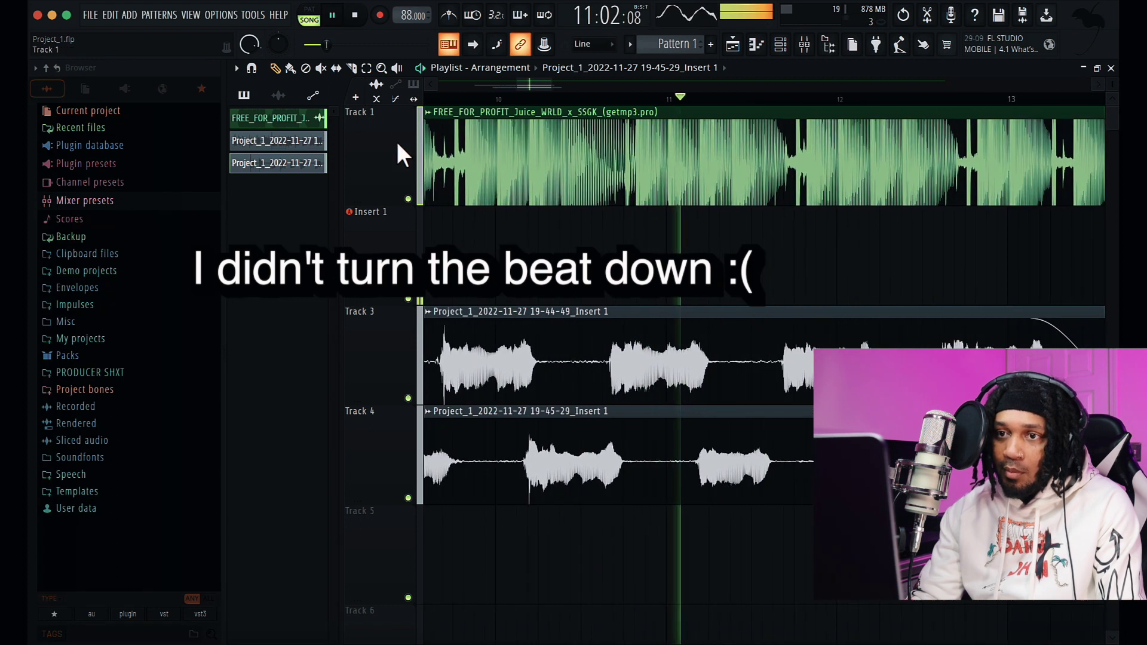
{"action": "key", "text": "space"}
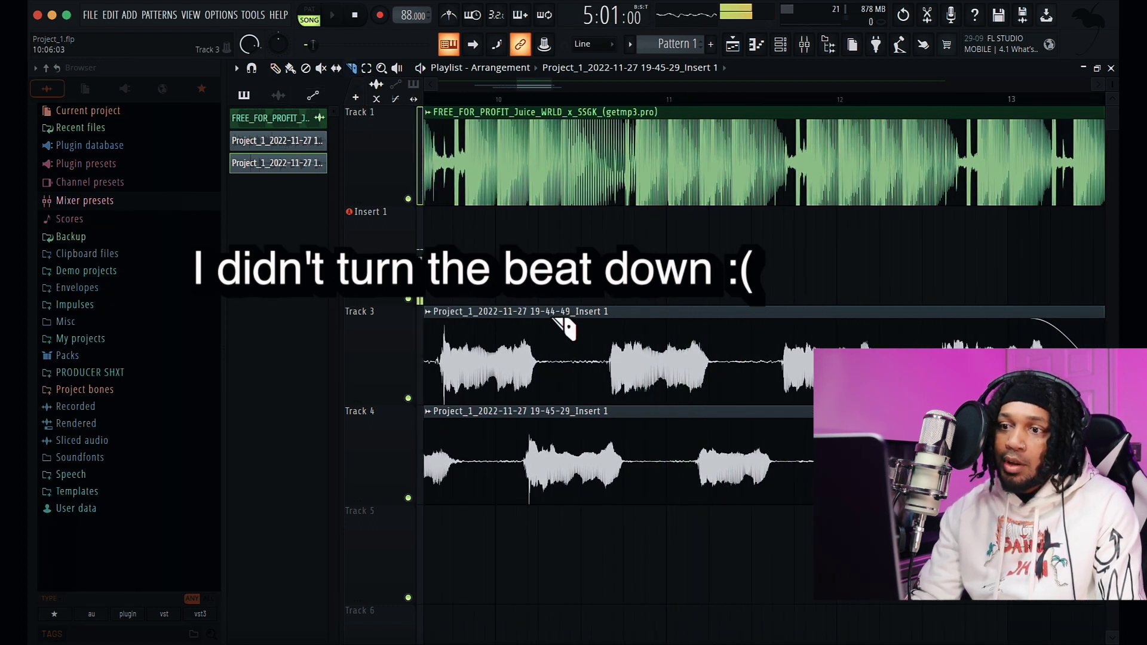
Slice the long Track 3 vocal clip in the silent gaps within bars 10, 11 and 12, and return to the Draw tool
{"action": "left_click", "coordinate": [564, 354]}
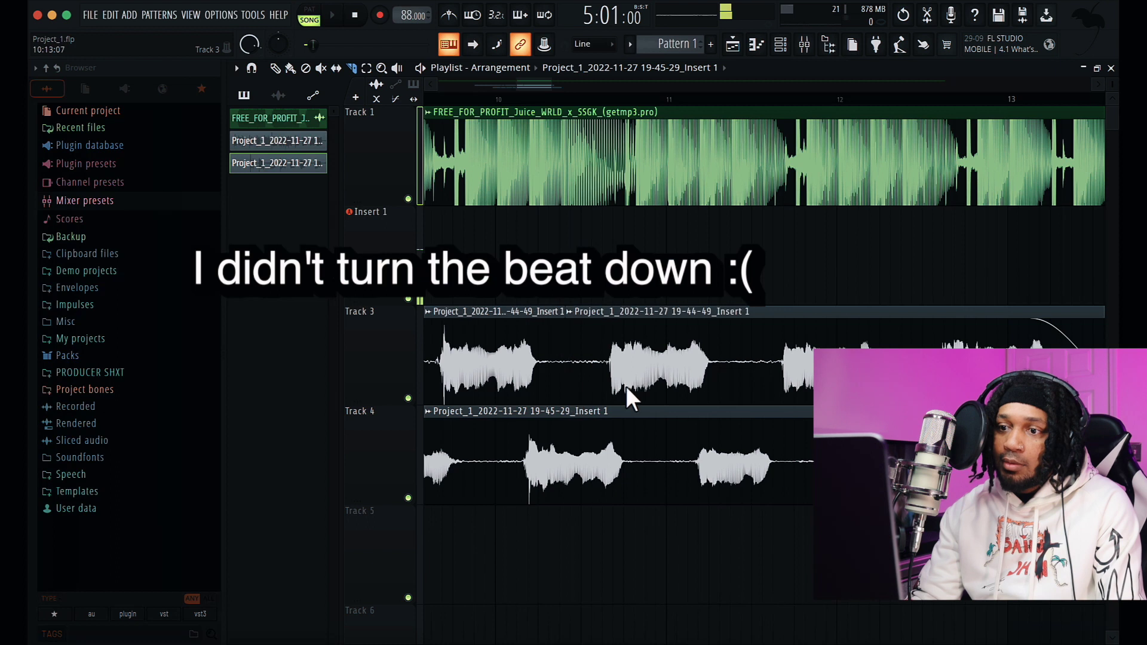
{"action": "left_click", "coordinate": [741, 399]}
{"action": "left_click", "coordinate": [912, 344]}
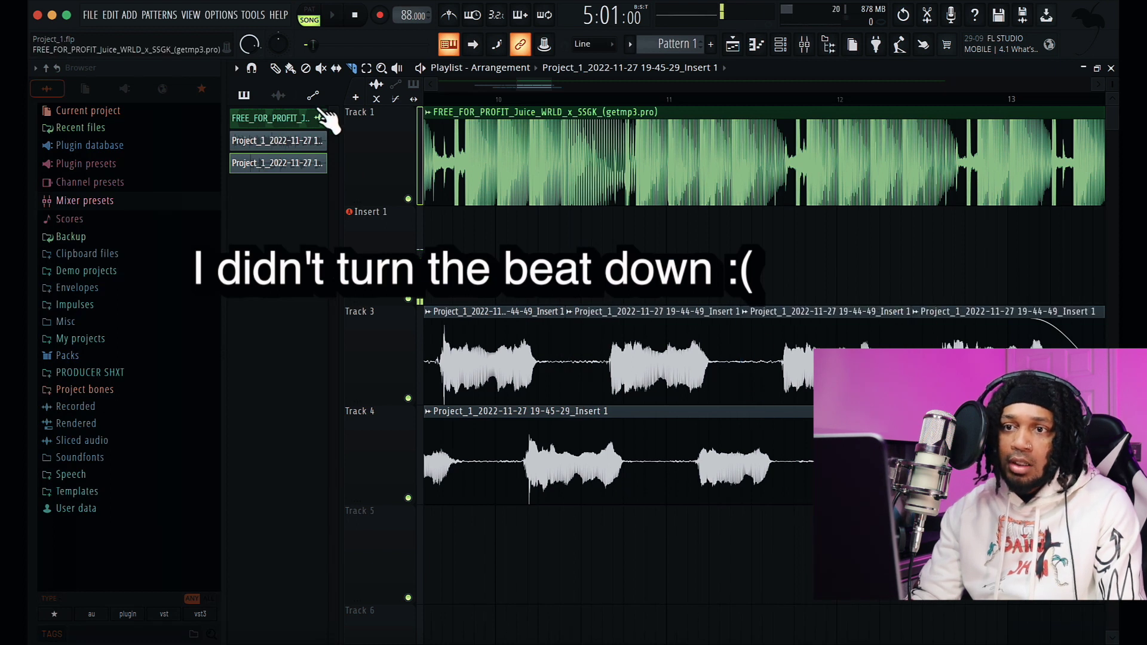
{"action": "left_click", "coordinate": [275, 68]}
Lower the gain of the Track 3 slice starting in bar 10 to -5.2 dB and audition it
{"action": "mouse_move", "coordinate": [653, 403]}
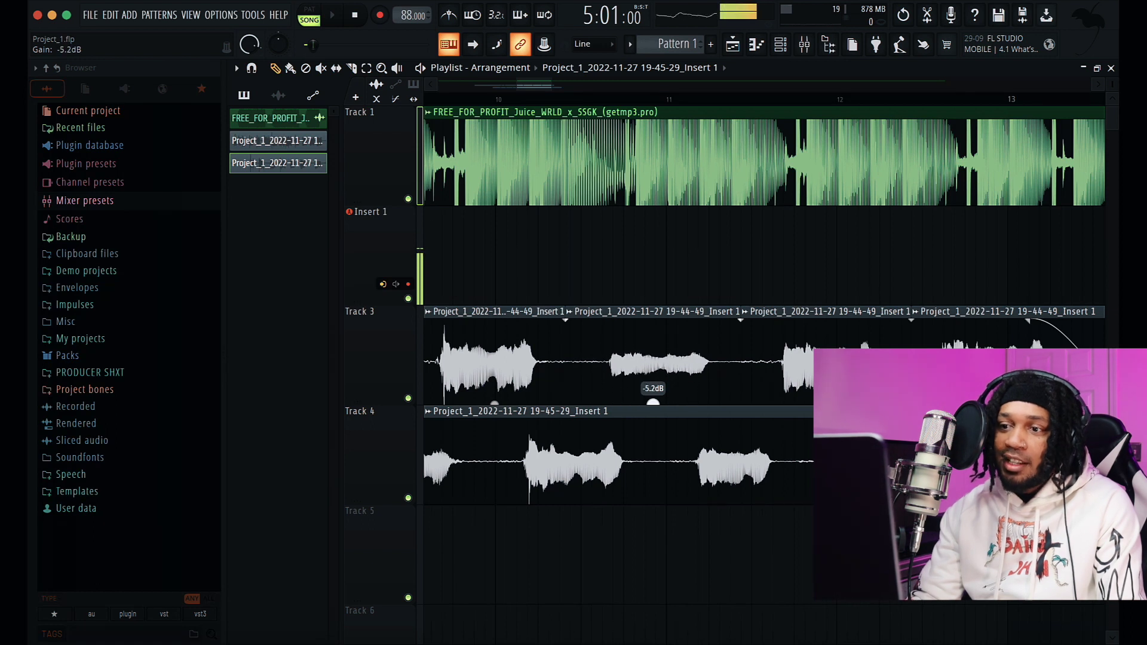
{"action": "key", "text": "space"}
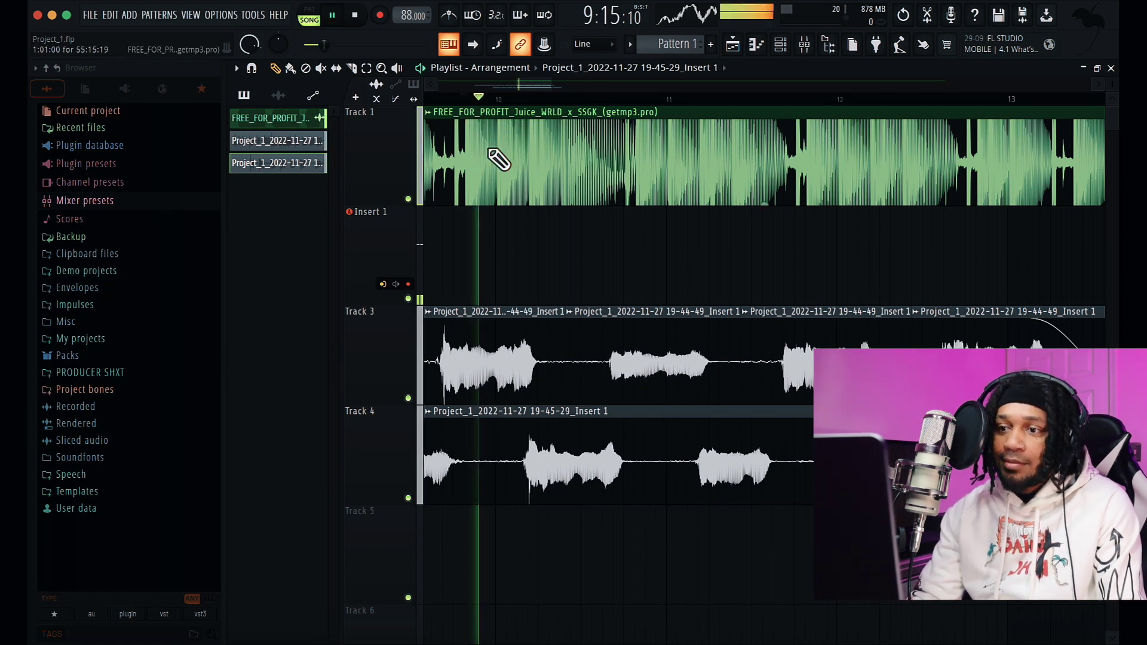
{"action": "left_click_drag", "start_coordinate": [653, 402], "coordinate": [653, 413]}
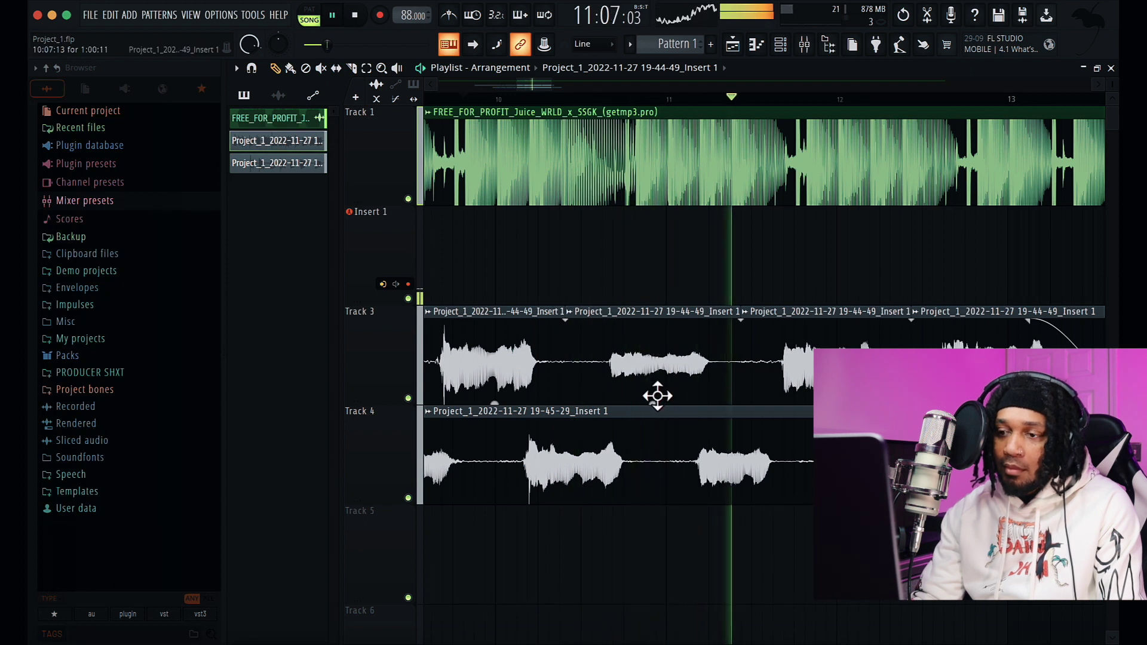
{"action": "key", "text": "space"}
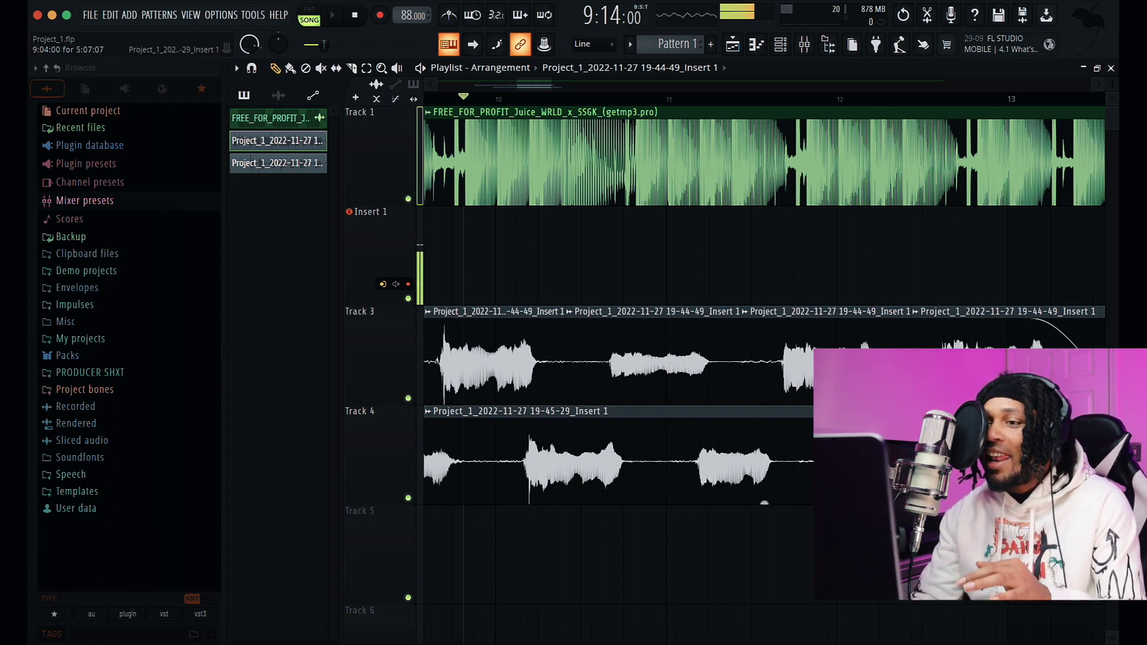
Set the gain of the Track 3 slice starting in bar 10 to -1.6 dB and check the clip's channel volume settings
{"action": "left_click_drag", "start_coordinate": [651, 399], "coordinate": [653, 398]}
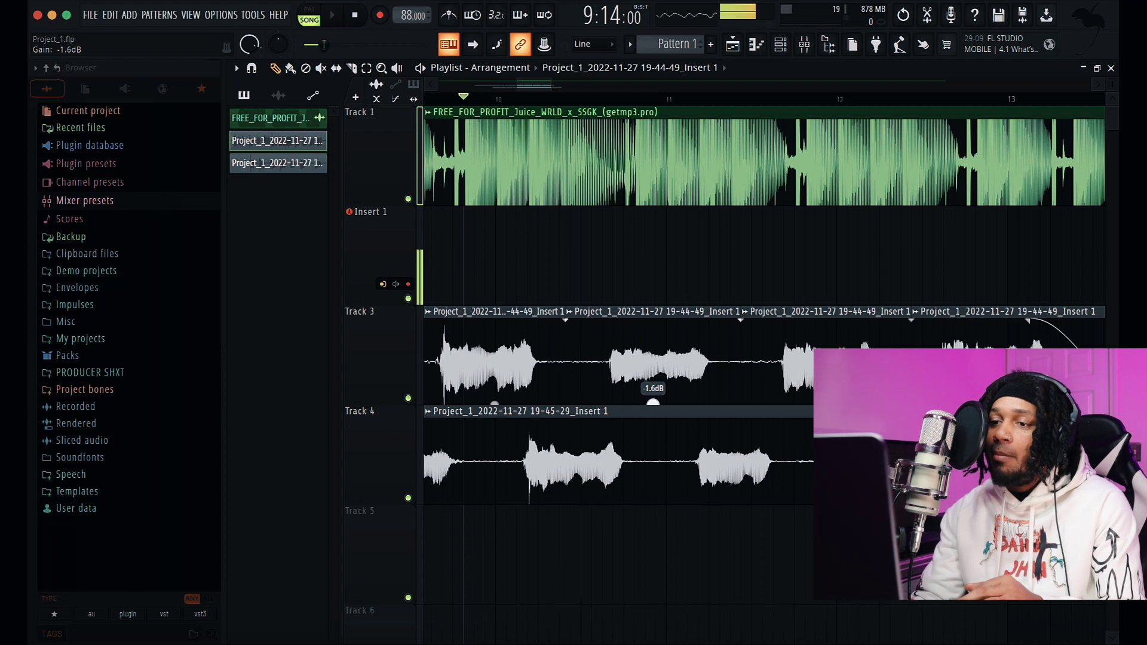
{"action": "double_click", "coordinate": [638, 320]}
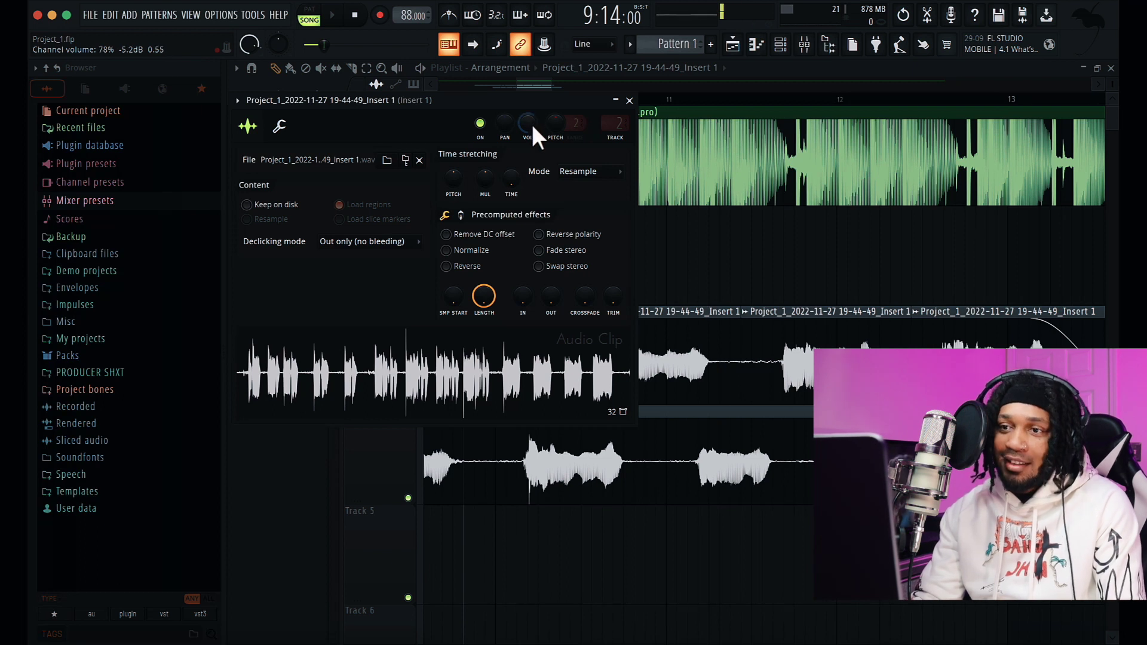
{"action": "left_click", "coordinate": [629, 100]}
{"action": "left_click", "coordinate": [661, 428]}
{"action": "mouse_move", "coordinate": [654, 402]}
{"action": "left_mouse_down"}
{"action": "mouse_move", "coordinate": [654, 418]}
{"action": "mouse_move", "coordinate": [653, 391]}
{"action": "mouse_move", "coordinate": [655, 404]}
{"action": "left_mouse_up"}
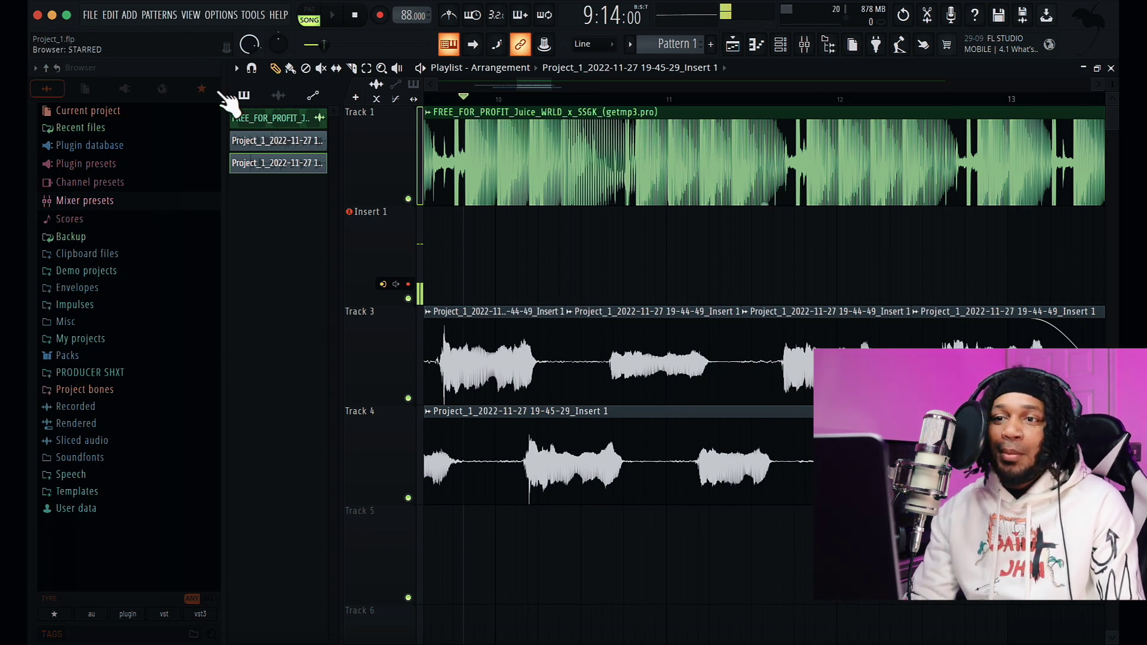
Save the project under the new name Project_2 in its own project folder
{"action": "mouse_move", "coordinate": [550, 83]}
{"action": "left_mouse_down"}
{"action": "mouse_move", "coordinate": [612, 85]}
{"action": "mouse_move", "coordinate": [521, 81]}
{"action": "mouse_move", "coordinate": [725, 92]}
{"action": "mouse_move", "coordinate": [504, 82]}
{"action": "mouse_move", "coordinate": [571, 84]}
{"action": "mouse_move", "coordinate": [530, 84]}
{"action": "left_mouse_up"}
{"action": "left_click", "coordinate": [89, 15]}
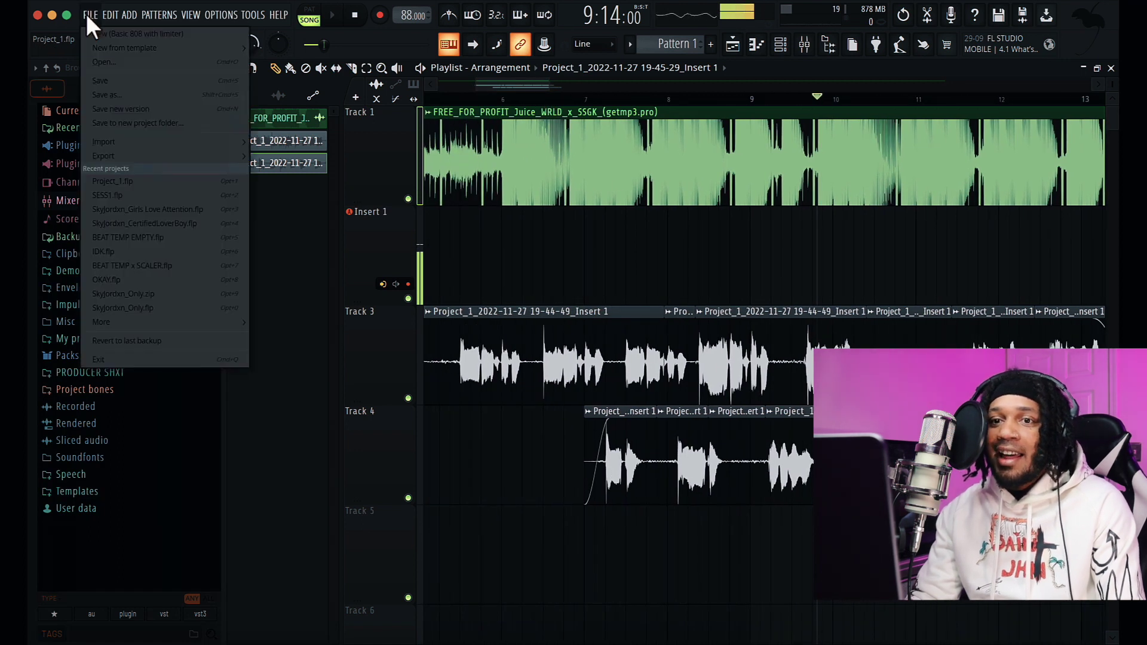
{"action": "left_click", "coordinate": [135, 96]}
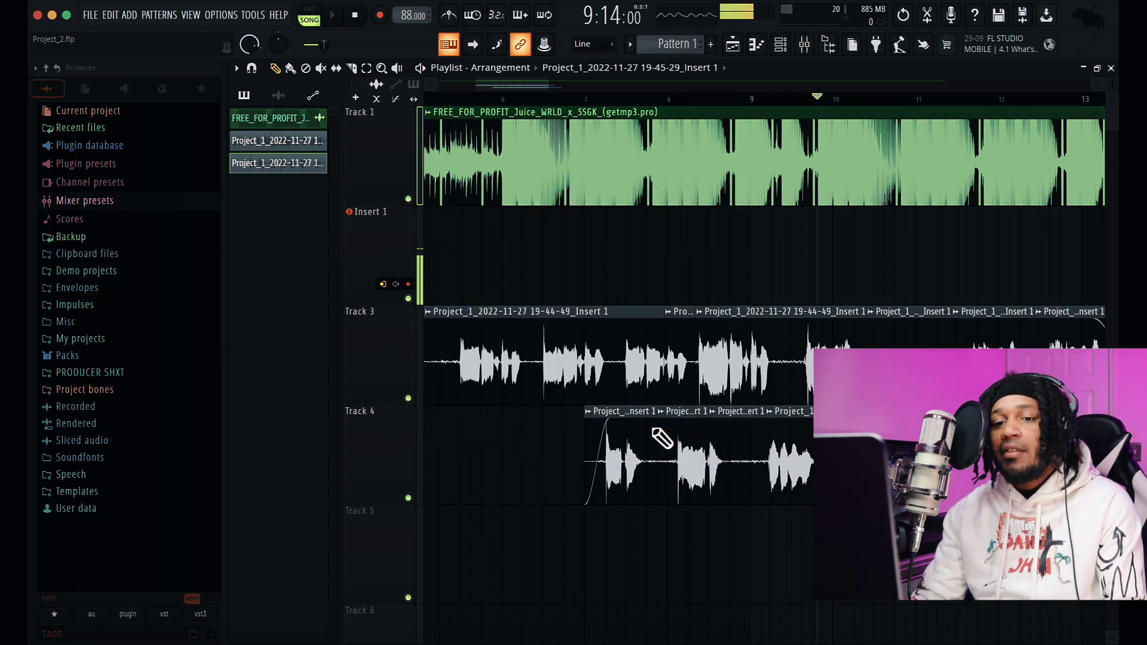
Switch to Finder and examine the samples and vocal recordings in the Project_2 folder's Samples and Audio subfolders
{"action": "left_click", "coordinate": [60, 643]}
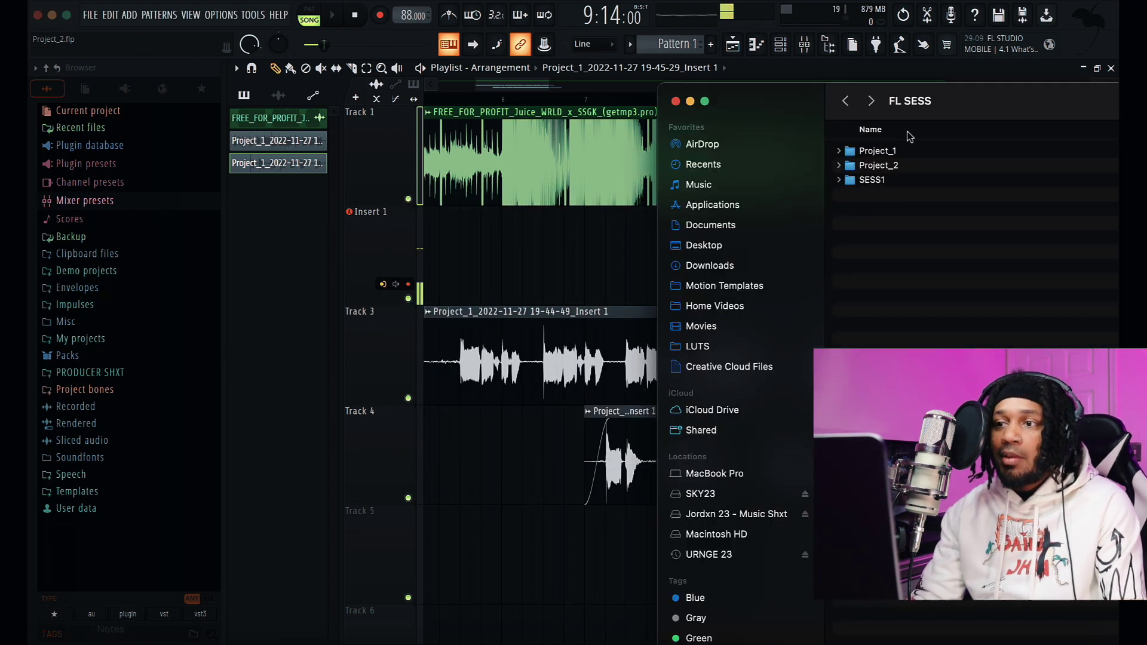
{"action": "left_click", "coordinate": [839, 166]}
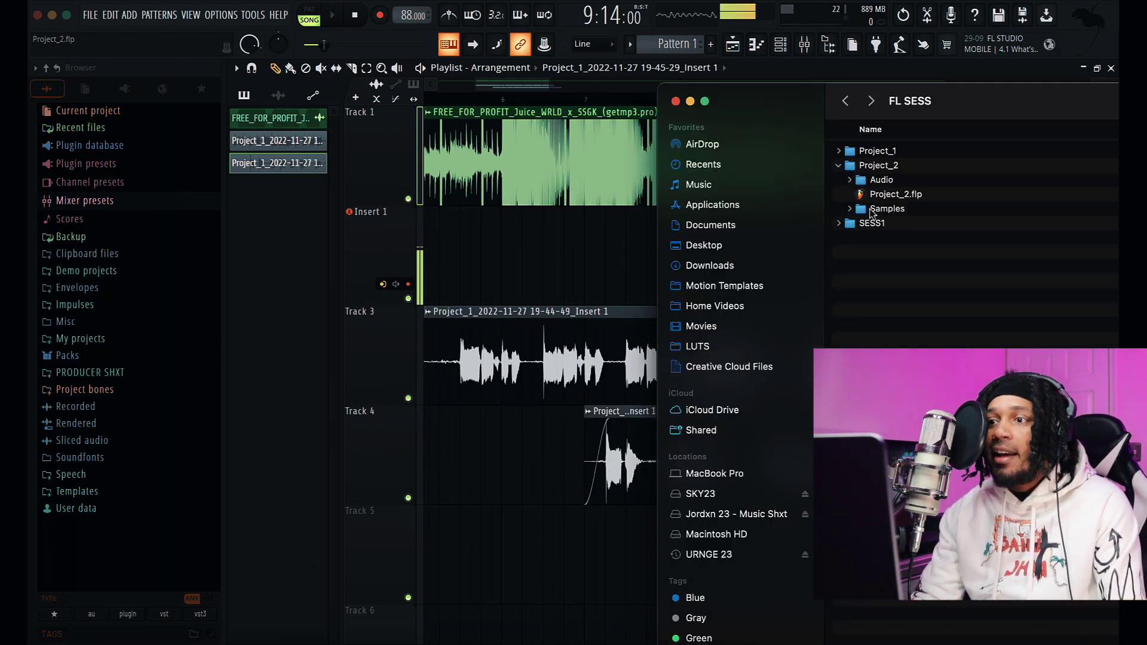
{"action": "left_click", "coordinate": [849, 210]}
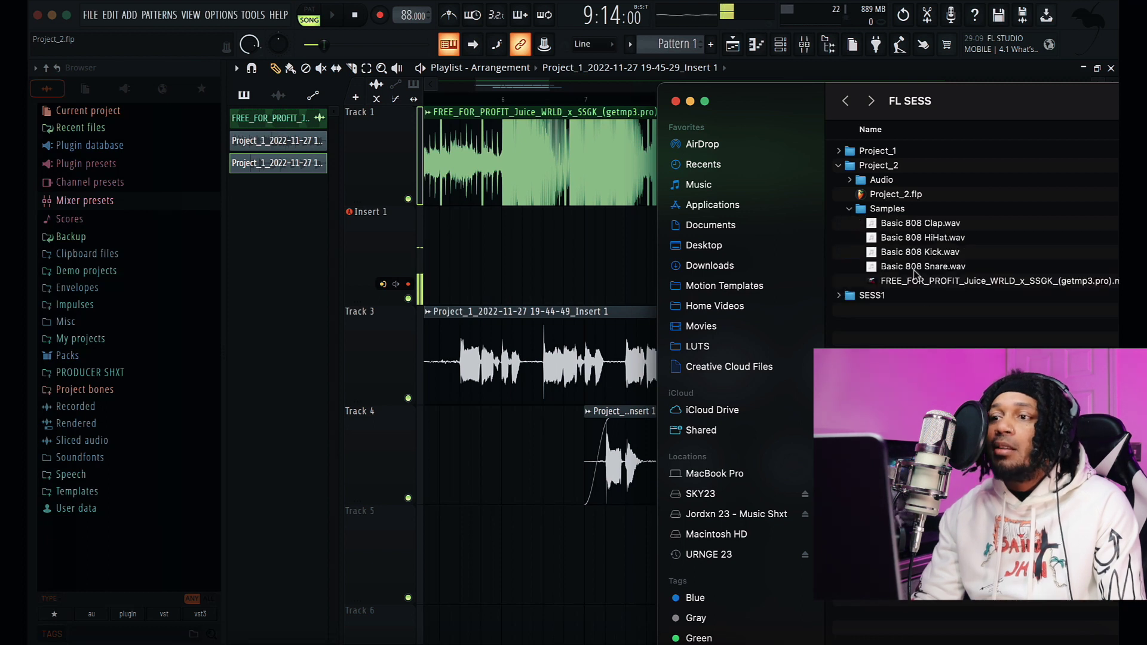
{"action": "left_click", "coordinate": [849, 180]}
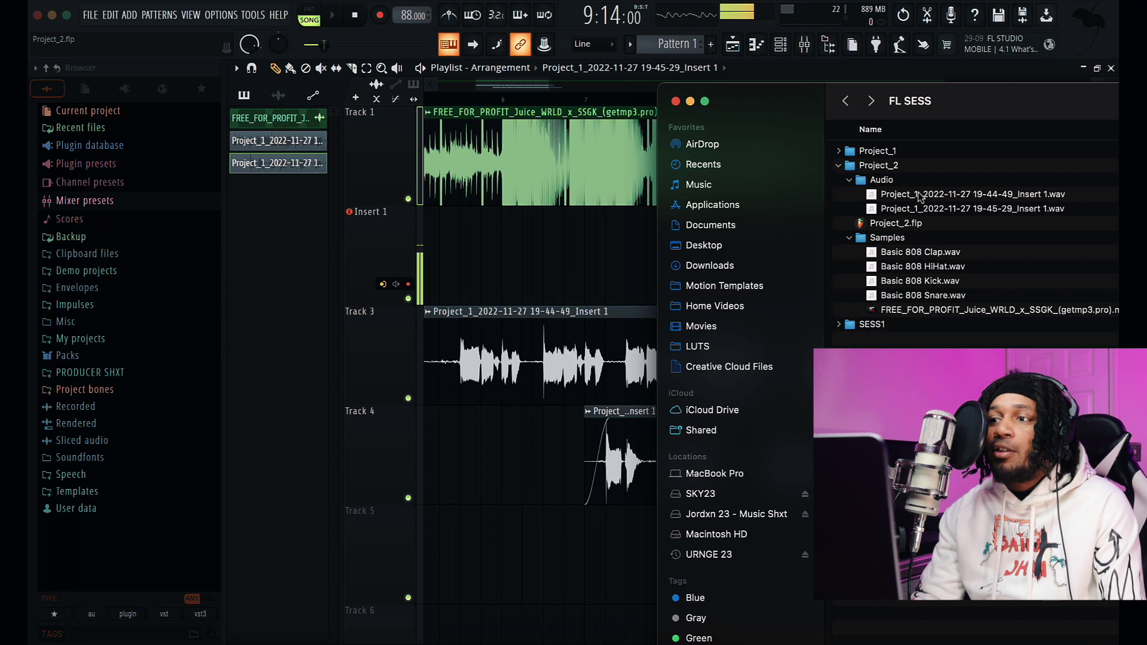
{"action": "left_click", "coordinate": [922, 196]}
{"action": "left_click", "coordinate": [924, 209]}
{"action": "left_click", "coordinate": [924, 197]}
{"action": "left_click", "coordinate": [925, 211]}
{"action": "left_click", "coordinate": [924, 197]}
{"action": "left_click", "coordinate": [925, 211]}
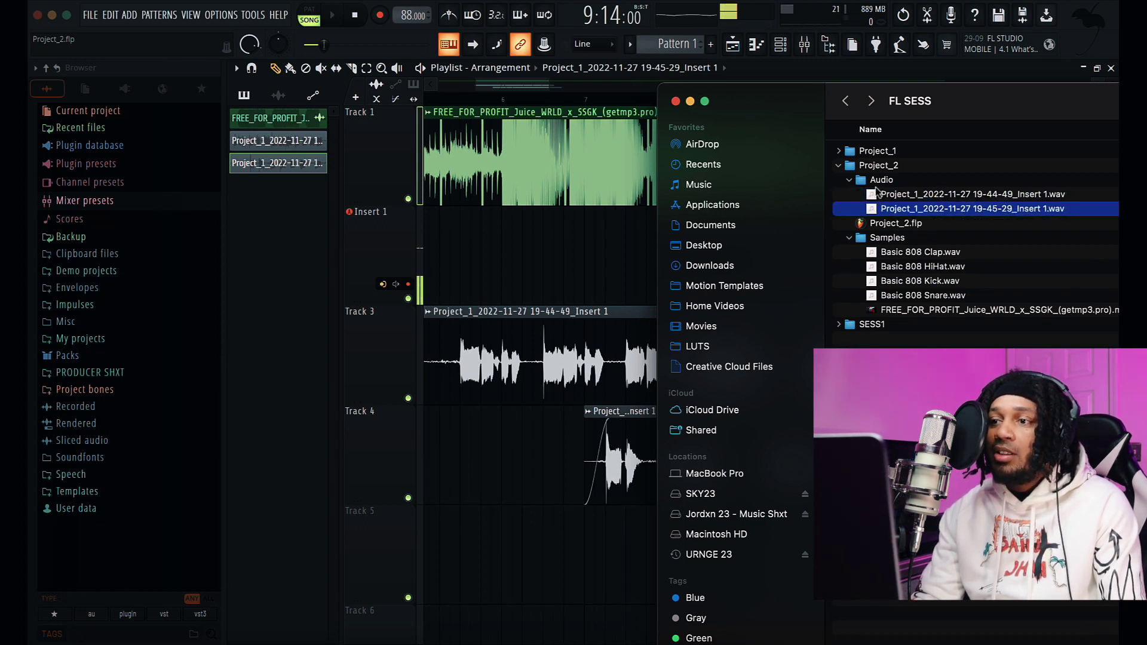
Collapse the Project_2 subfolders and review the folder's structure around the Project_2.flp file
{"action": "left_click", "coordinate": [849, 180]}
{"action": "left_click", "coordinate": [839, 166]}
{"action": "left_click", "coordinate": [839, 166]}
{"action": "left_click", "coordinate": [849, 209]}
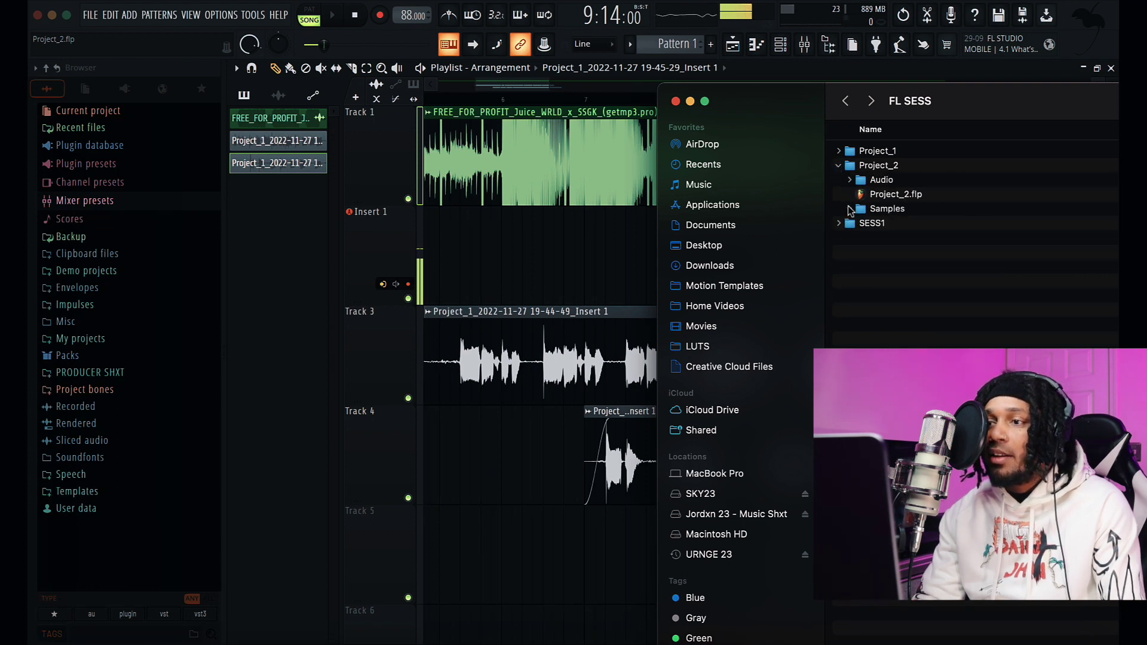
{"action": "left_click", "coordinate": [902, 197]}
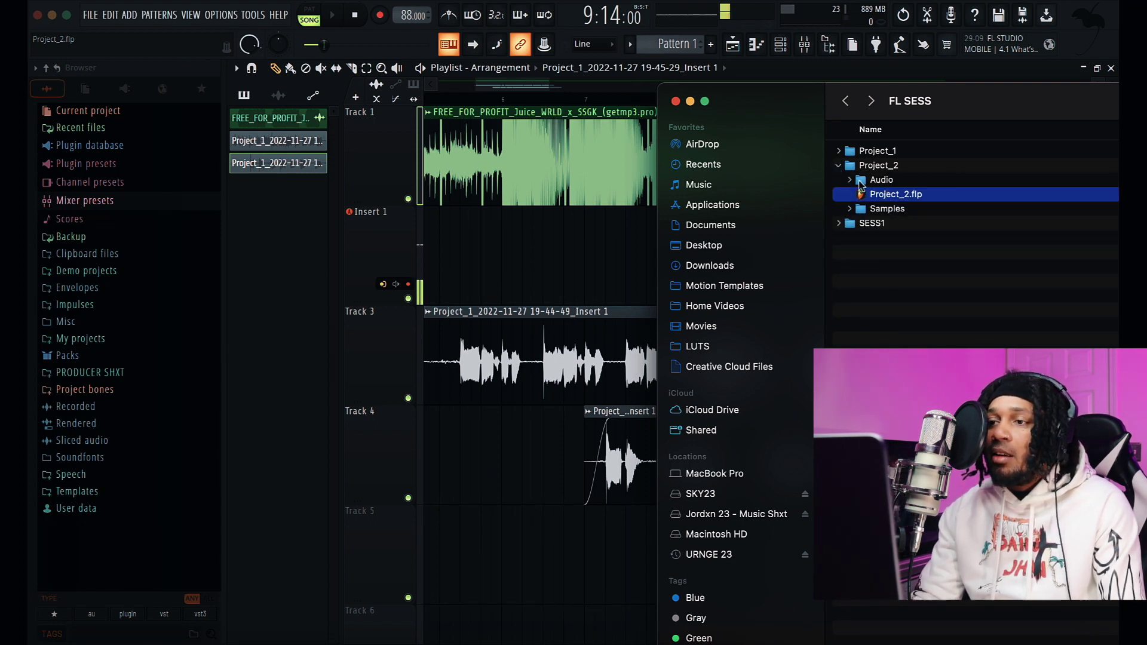
{"action": "left_click", "coordinate": [852, 181]}
{"action": "left_click", "coordinate": [849, 180]}
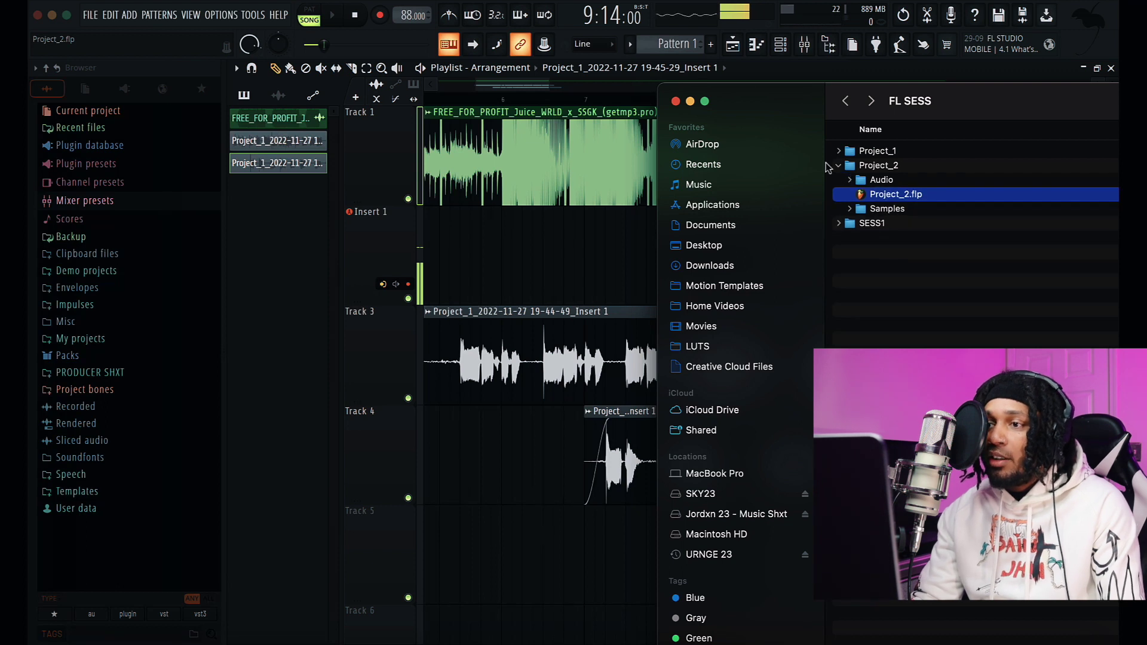
{"action": "left_click", "coordinate": [839, 166]}
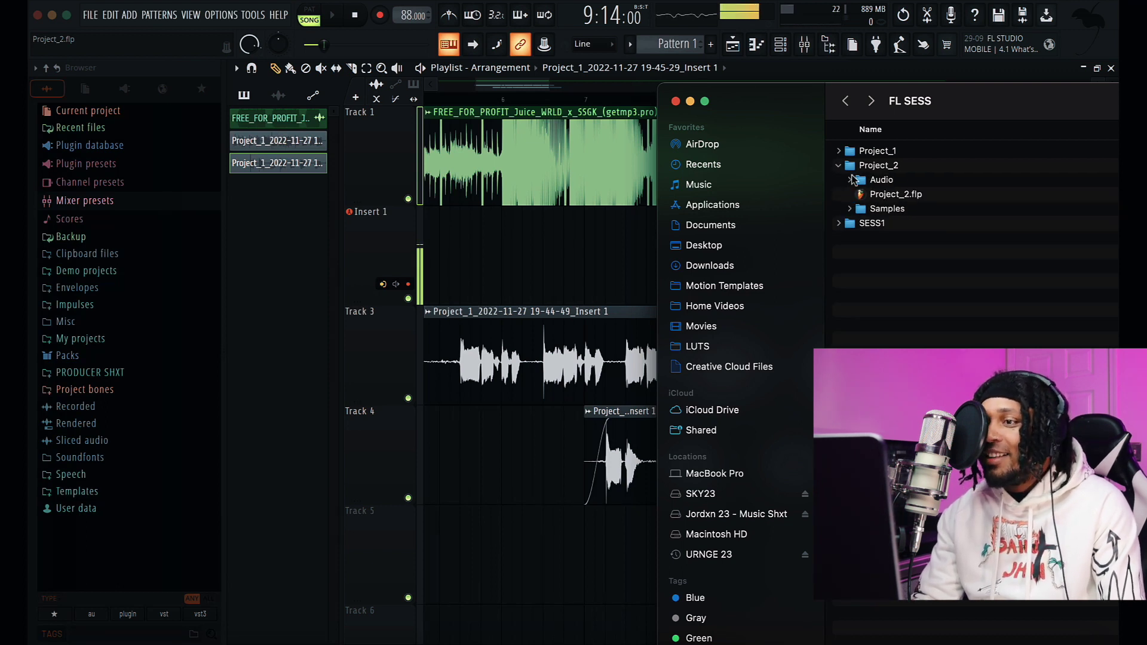